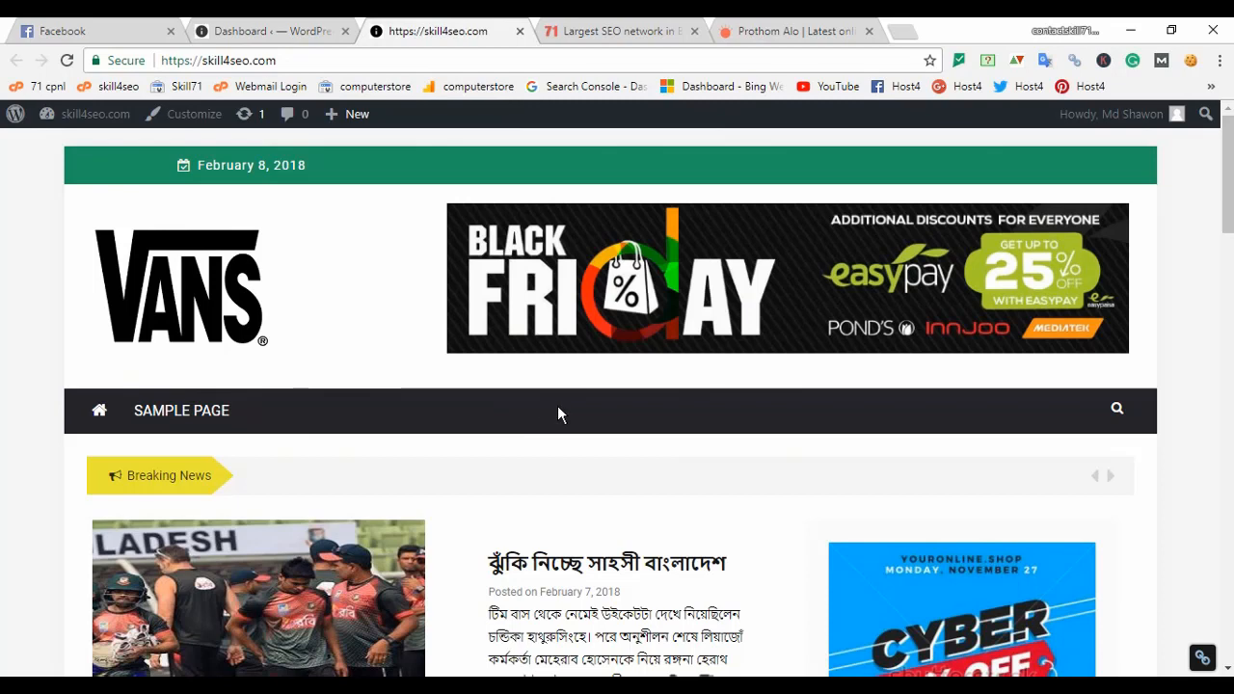
Compare the navigation menu on the skill4seo.com home page with the one on skill71.com
click(610, 28)
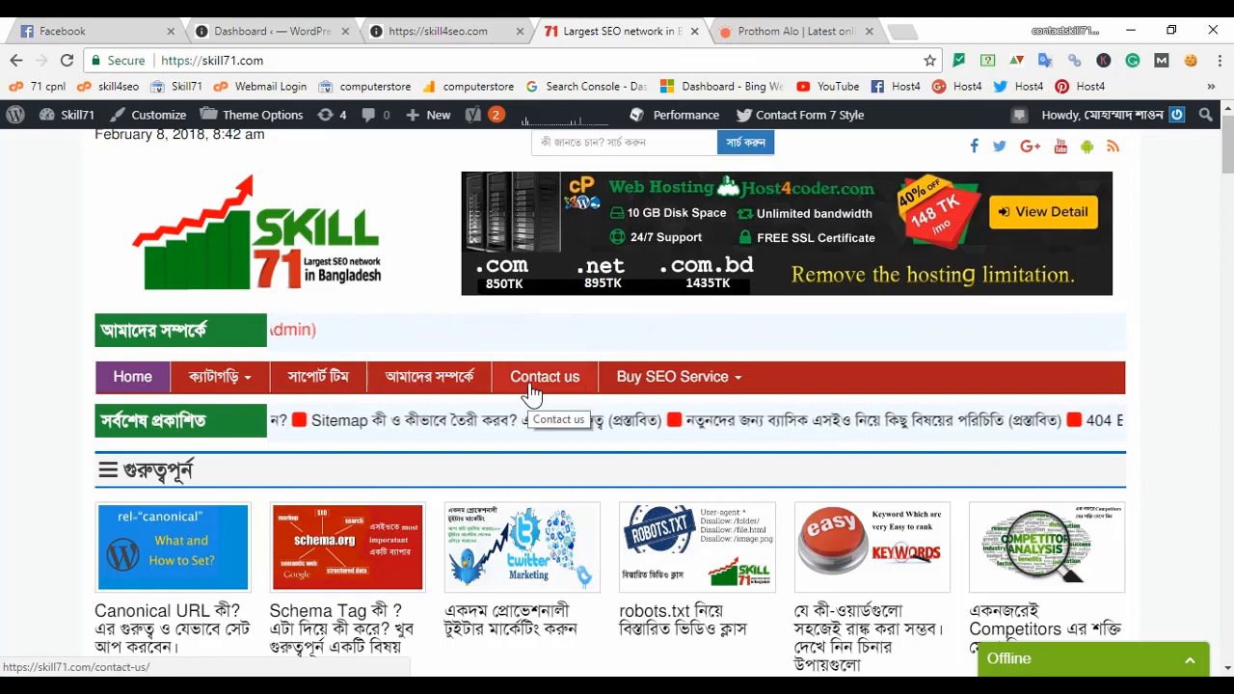
click(446, 29)
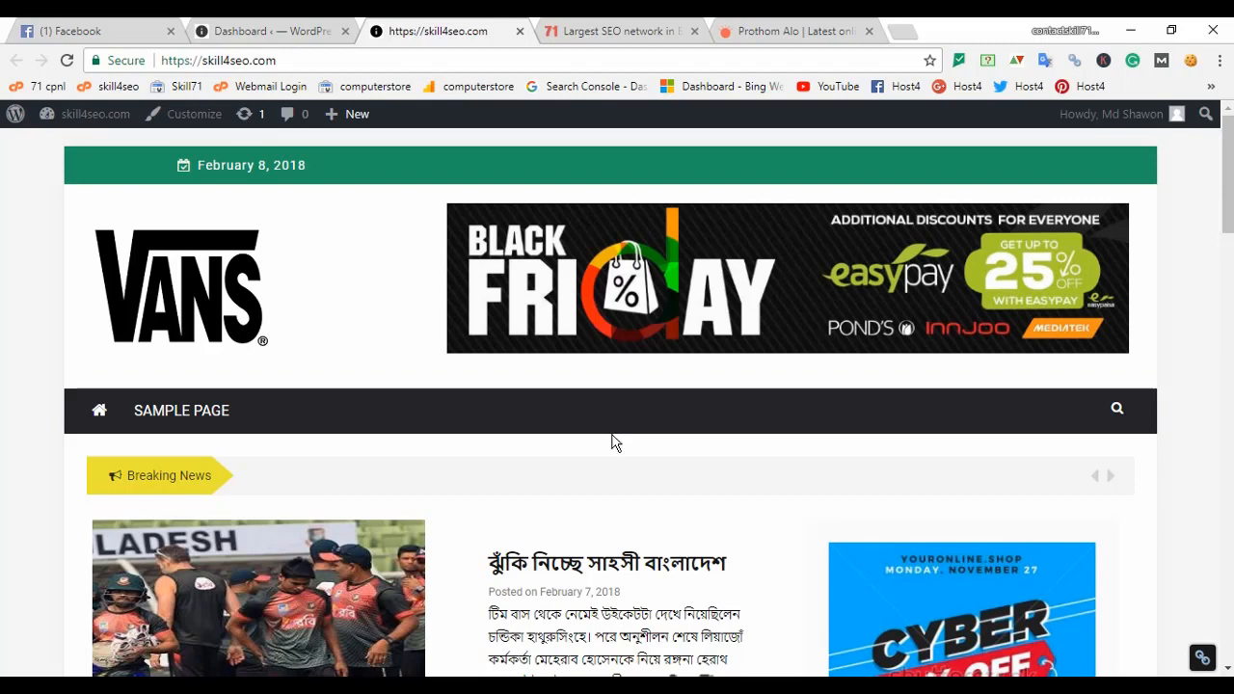
click(635, 29)
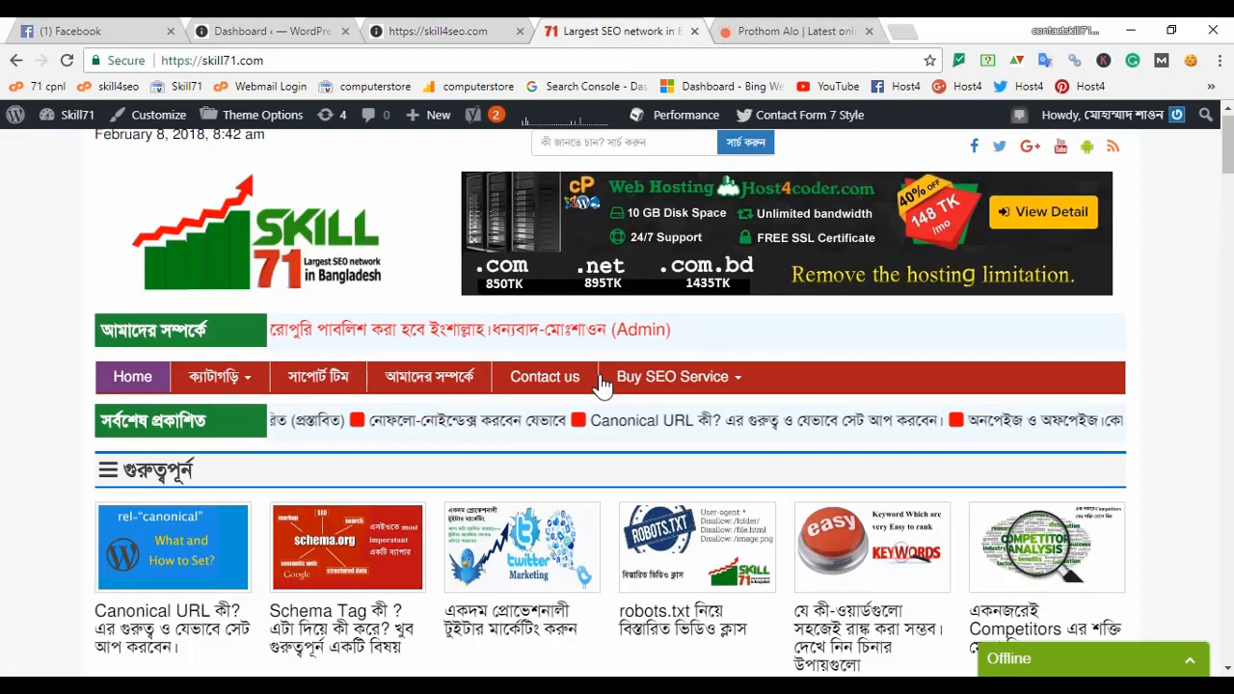
mouse_move(243, 382)
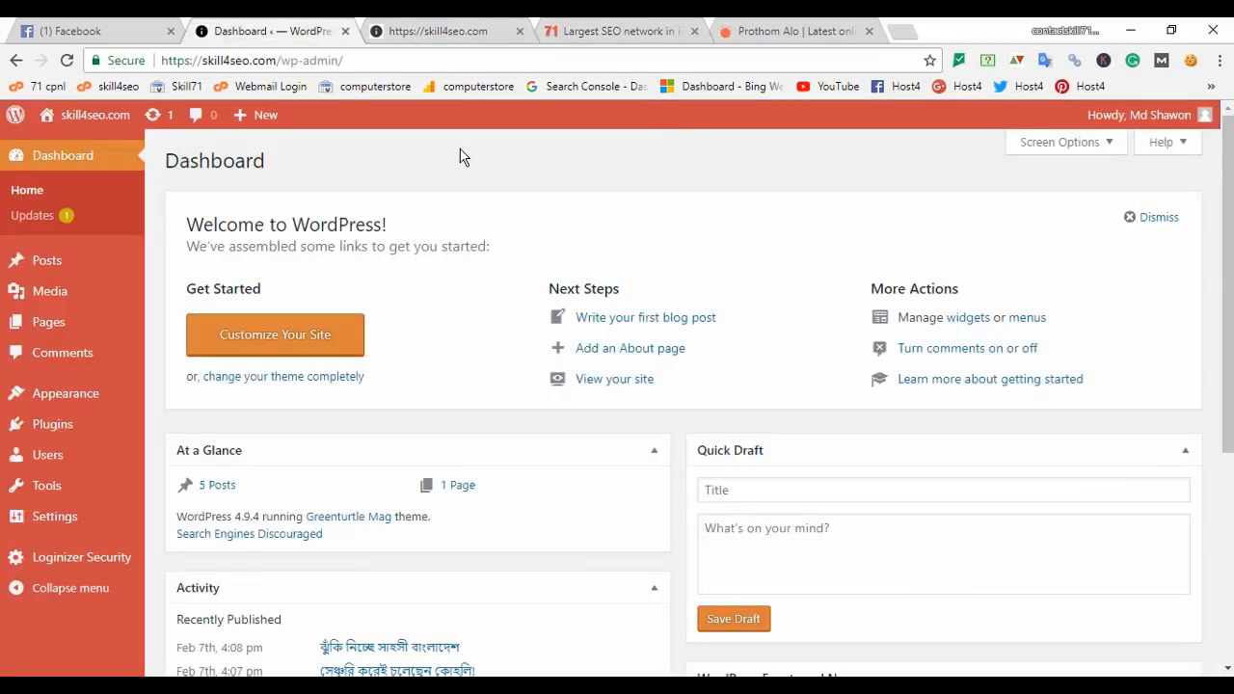
Open the skill4seo.com list of all pages in a new browser tab and move Sample Page to the trash
mouse_move(11, 259)
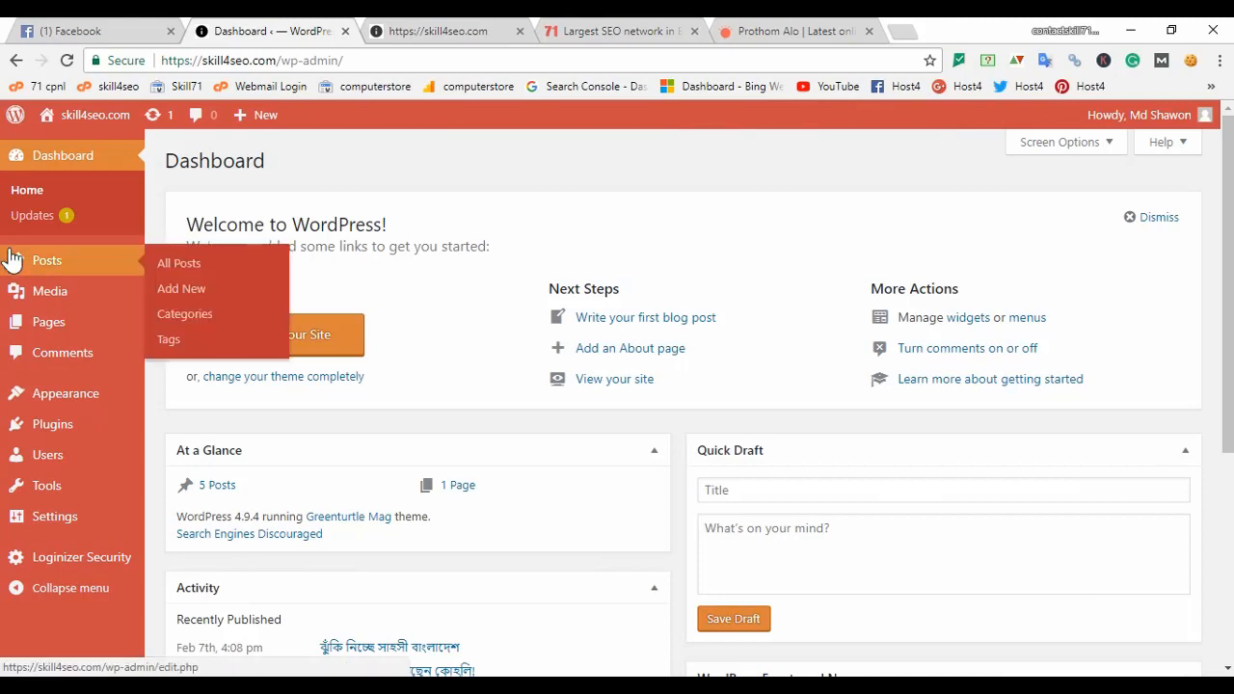
mouse_move(51, 333)
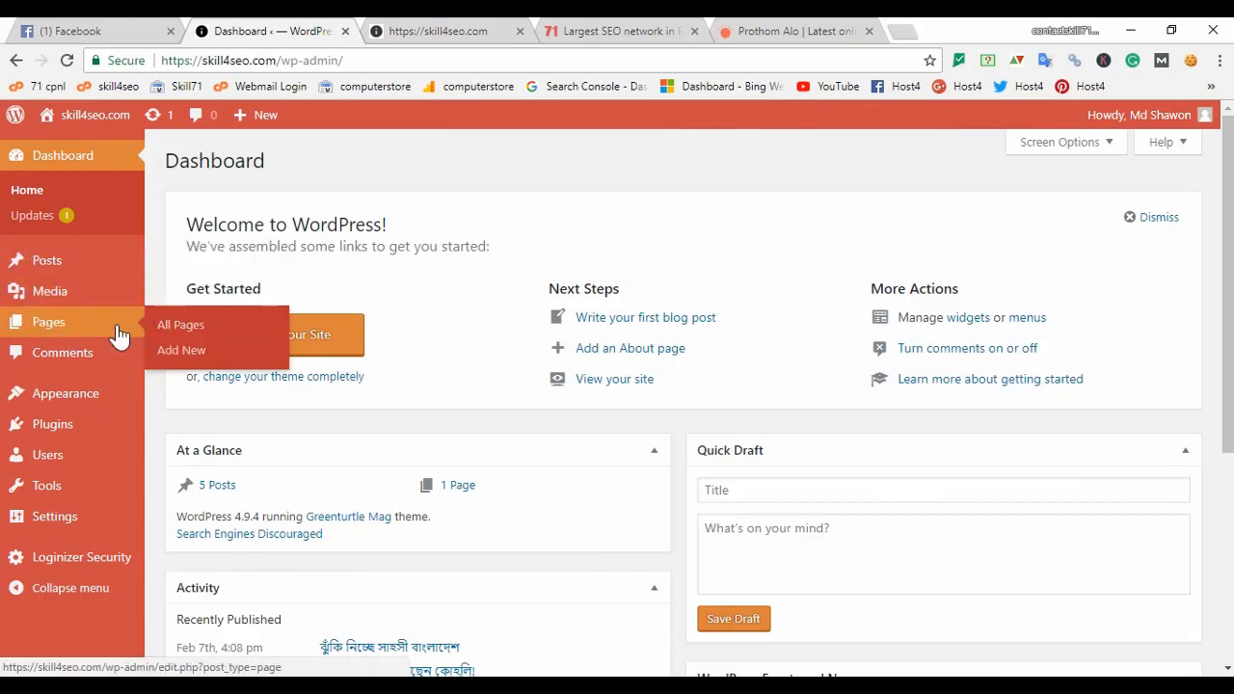
right_click(180, 333)
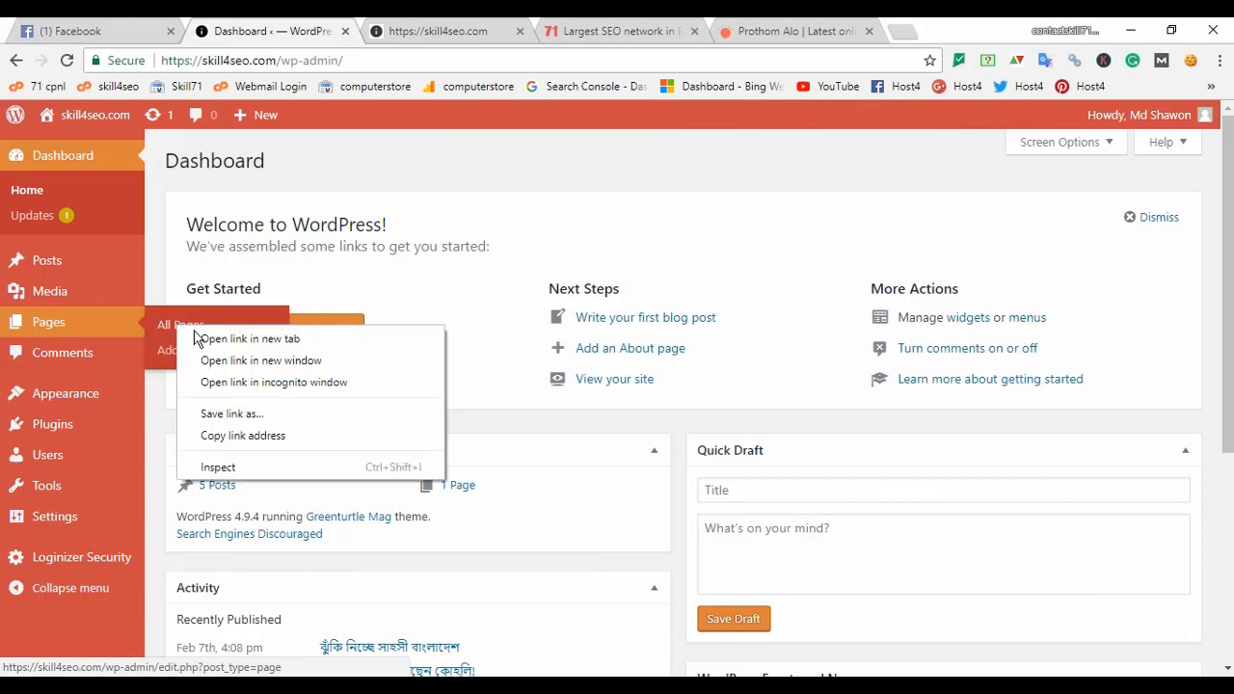
click(196, 337)
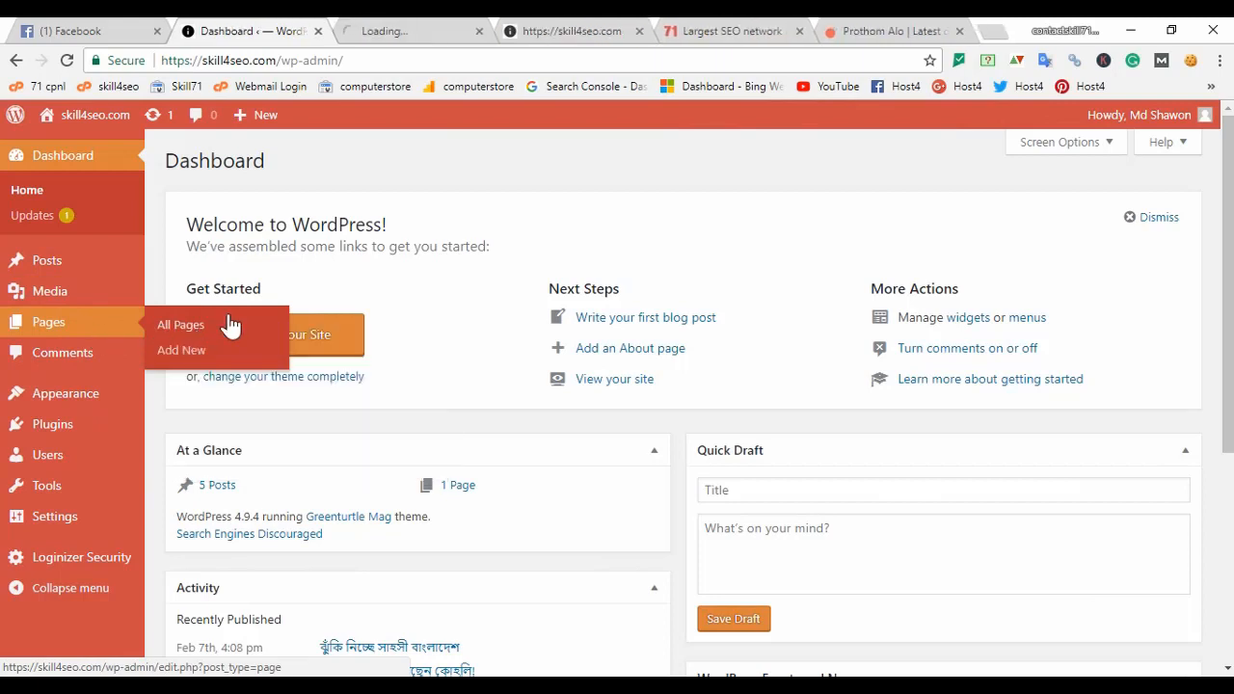
click(440, 19)
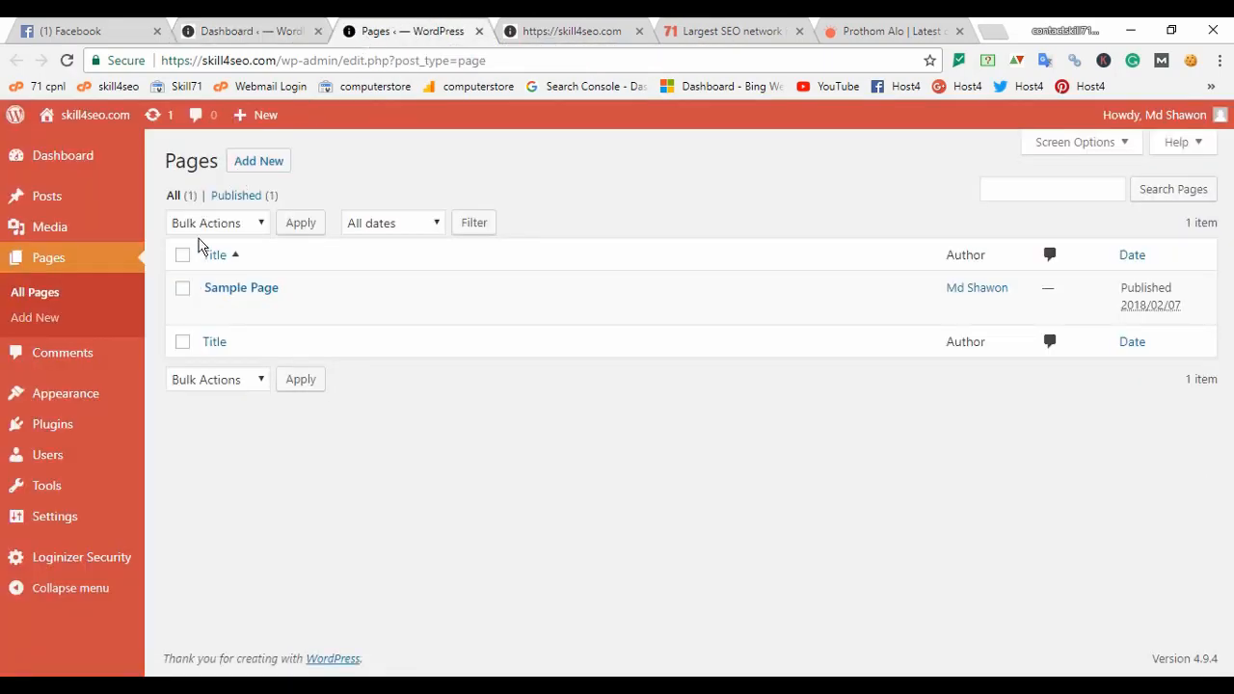
mouse_move(187, 289)
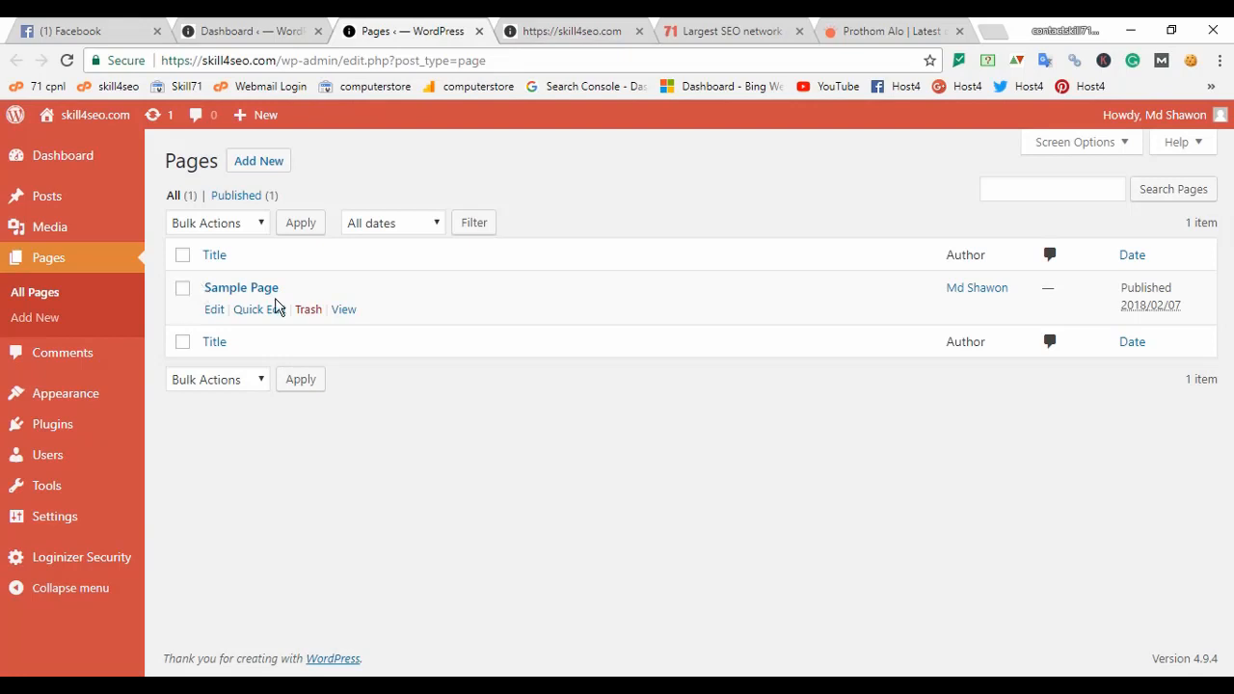
click(310, 312)
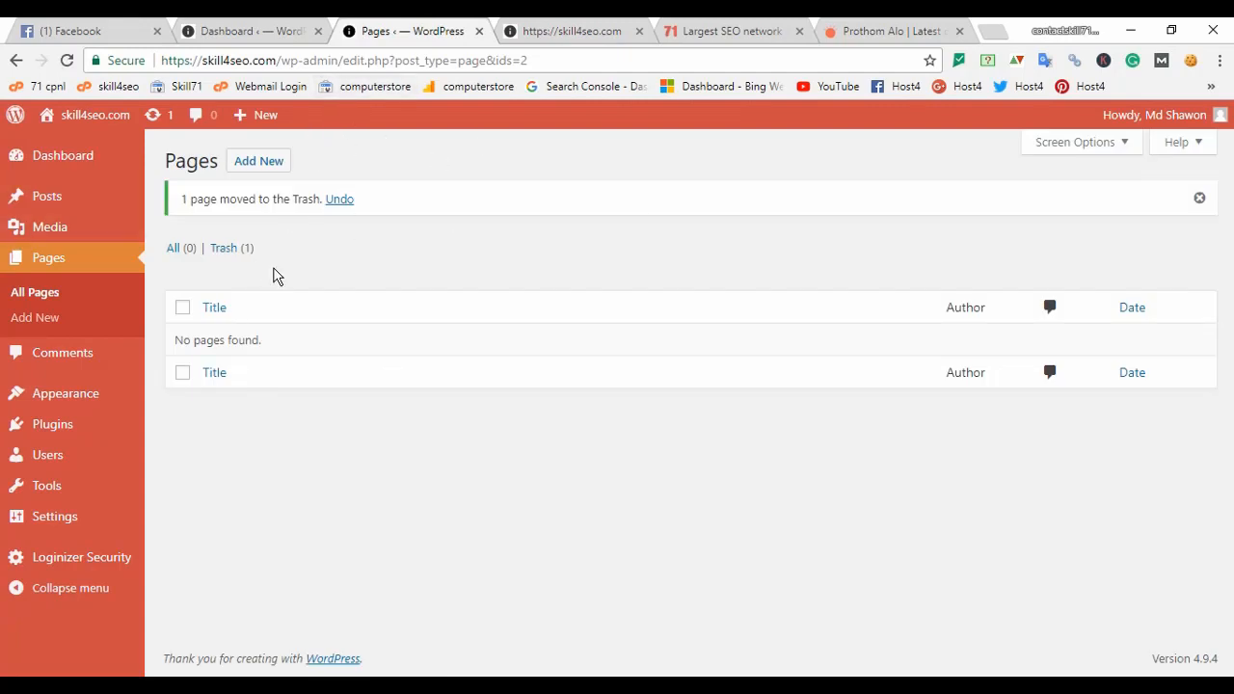
Create a new page and title it "About us"
click(279, 169)
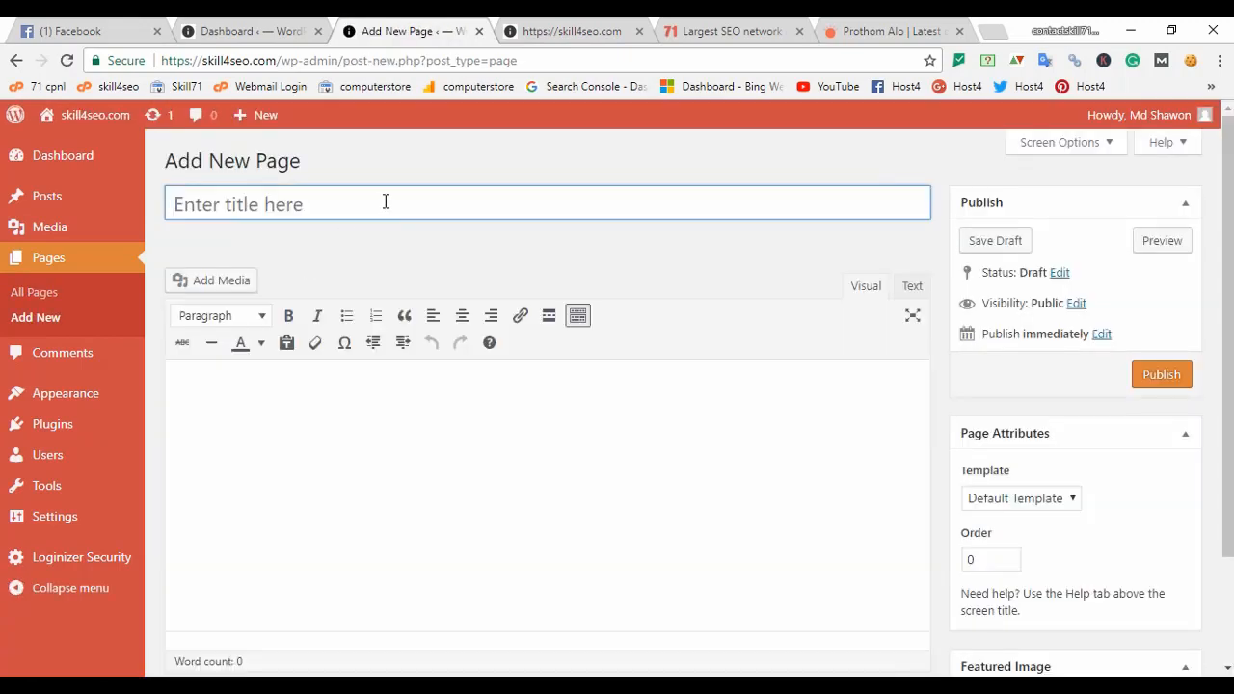
text(a)
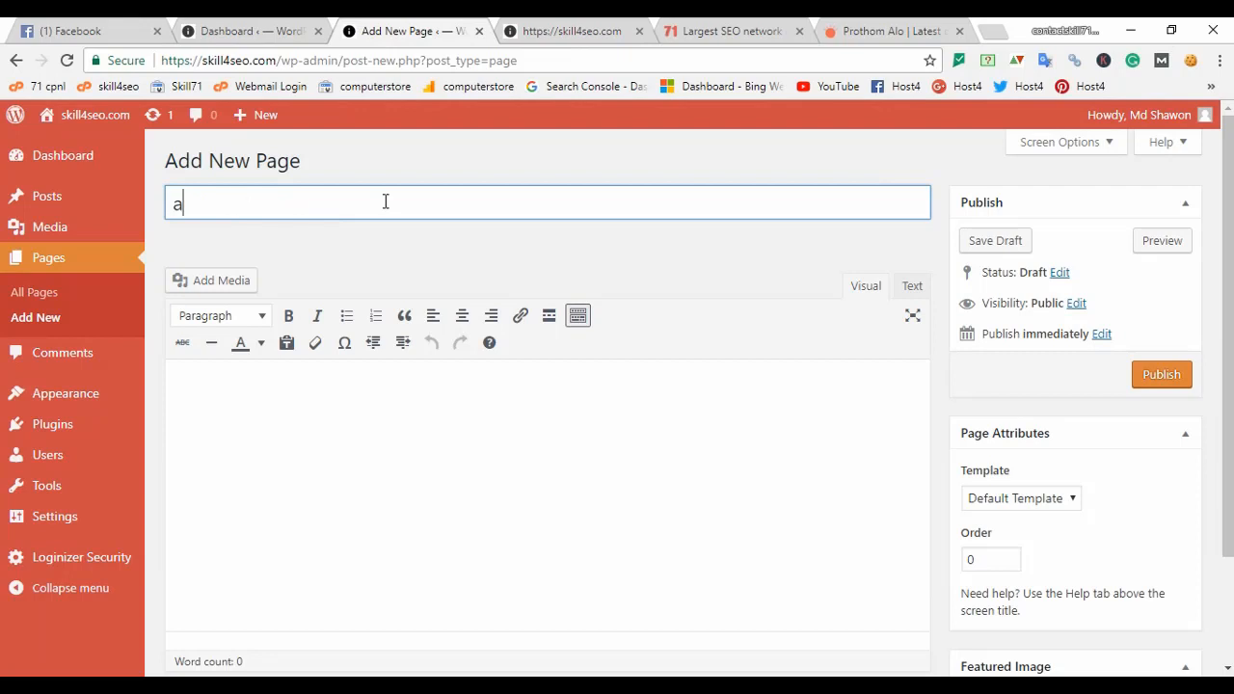
key(BackSpace)
text(About us)
Fill the About us page body with a Bengali introduction to the online newspaper website, followed by six dotted placeholder lines
click(281, 413)
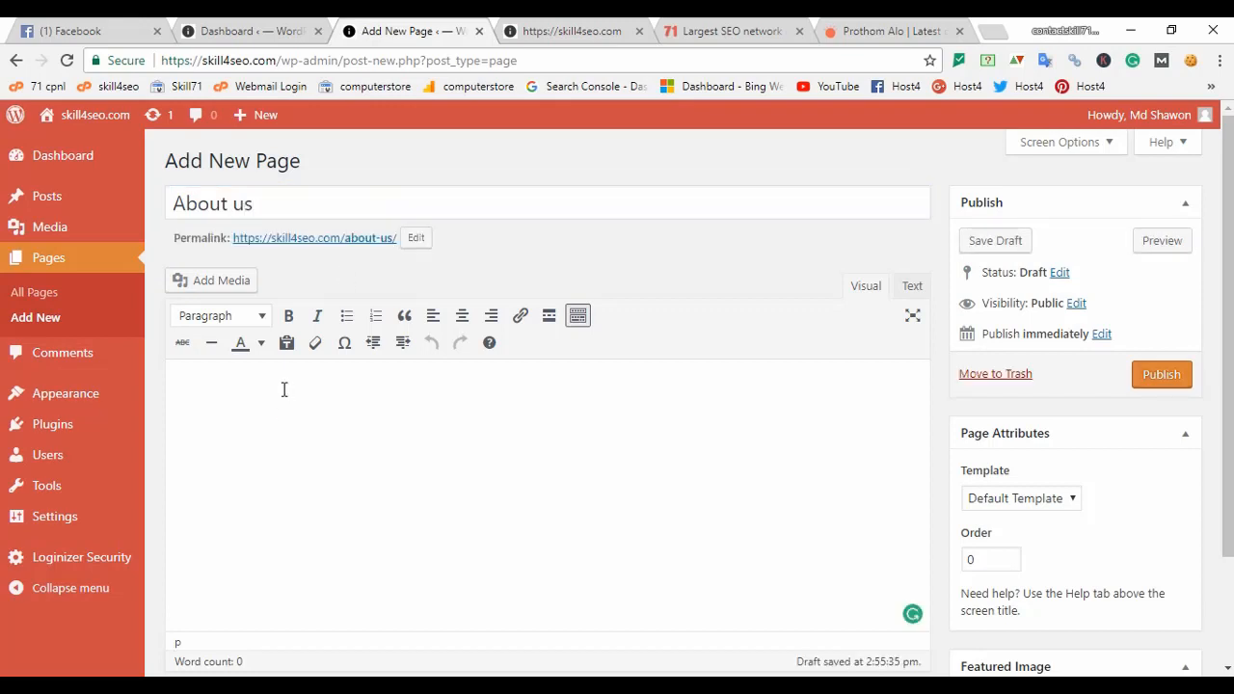
scroll(285, 389, down, 1)
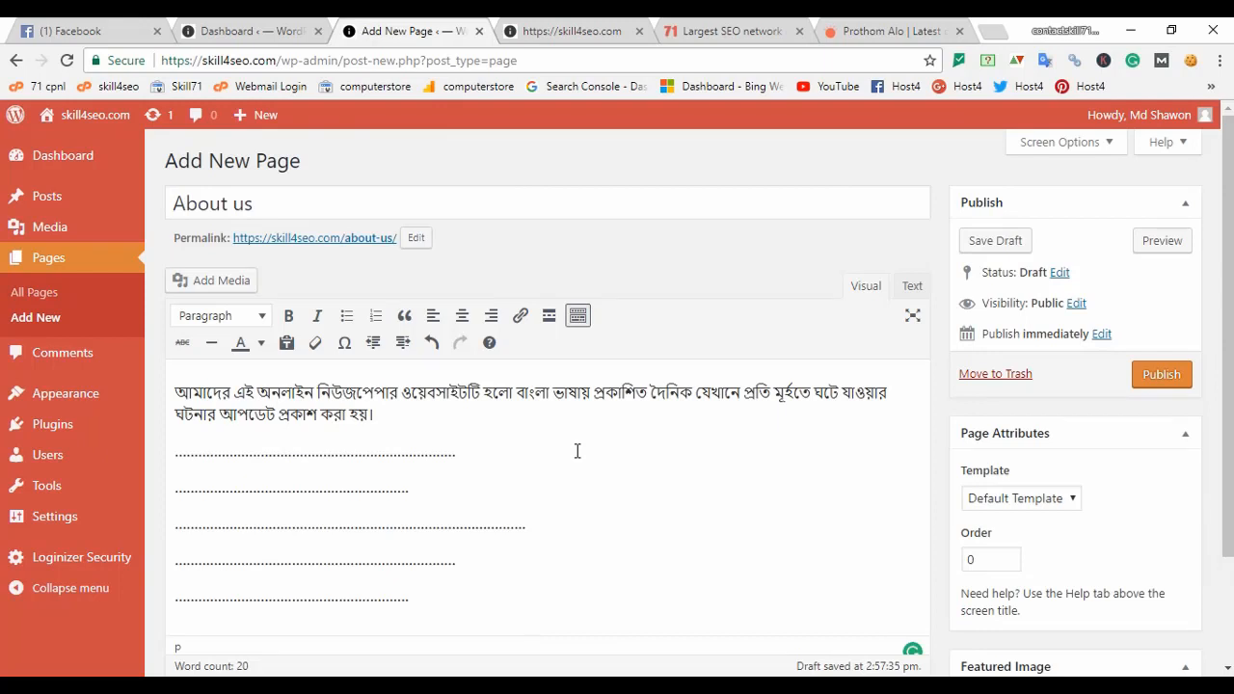
scroll(577, 451, down, 3)
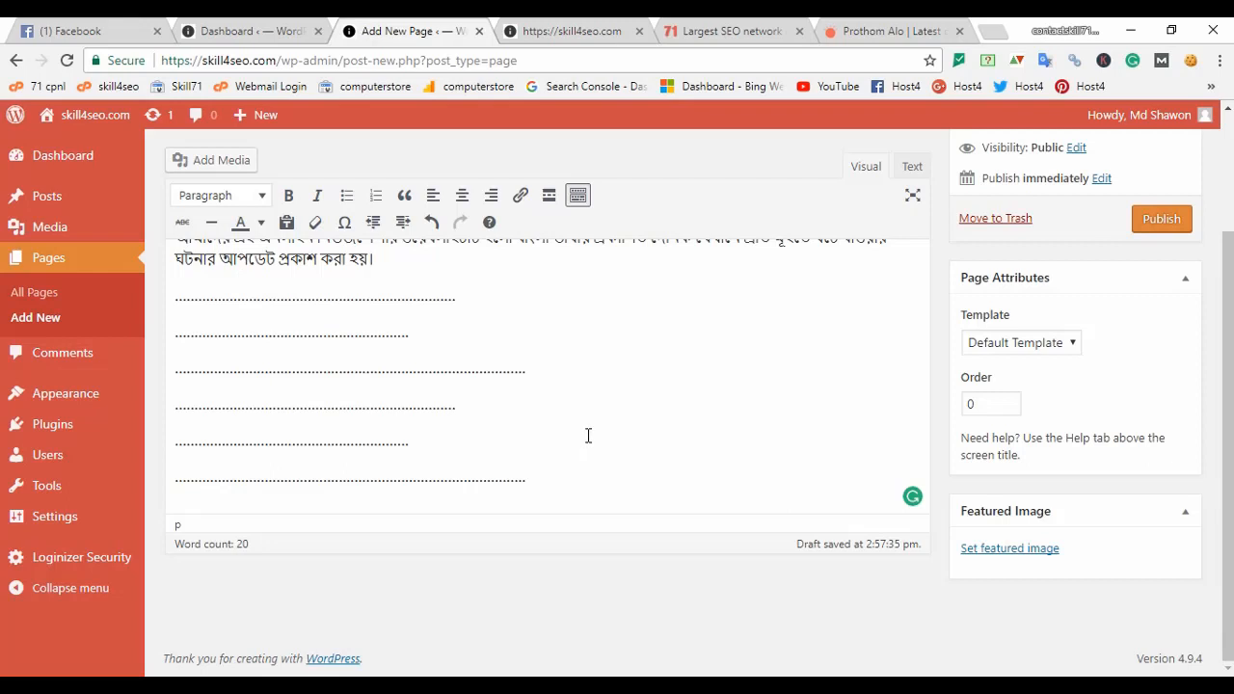
scroll(588, 435, up, 2)
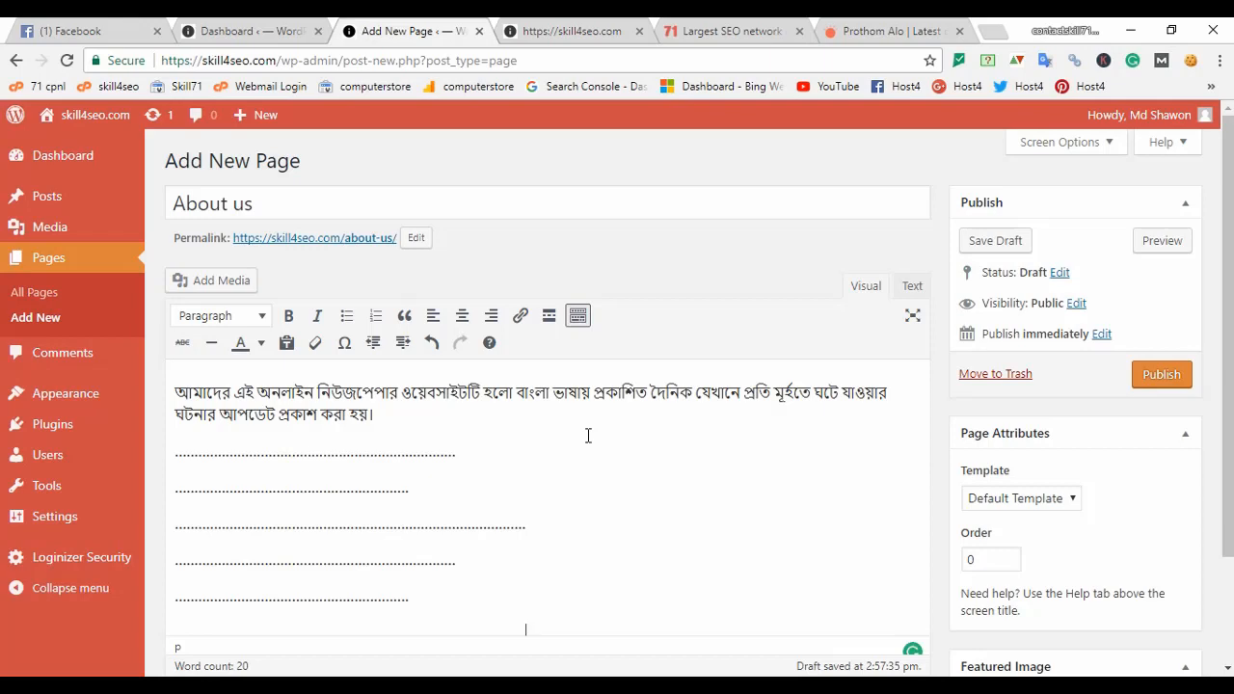
scroll(588, 435, down, 2)
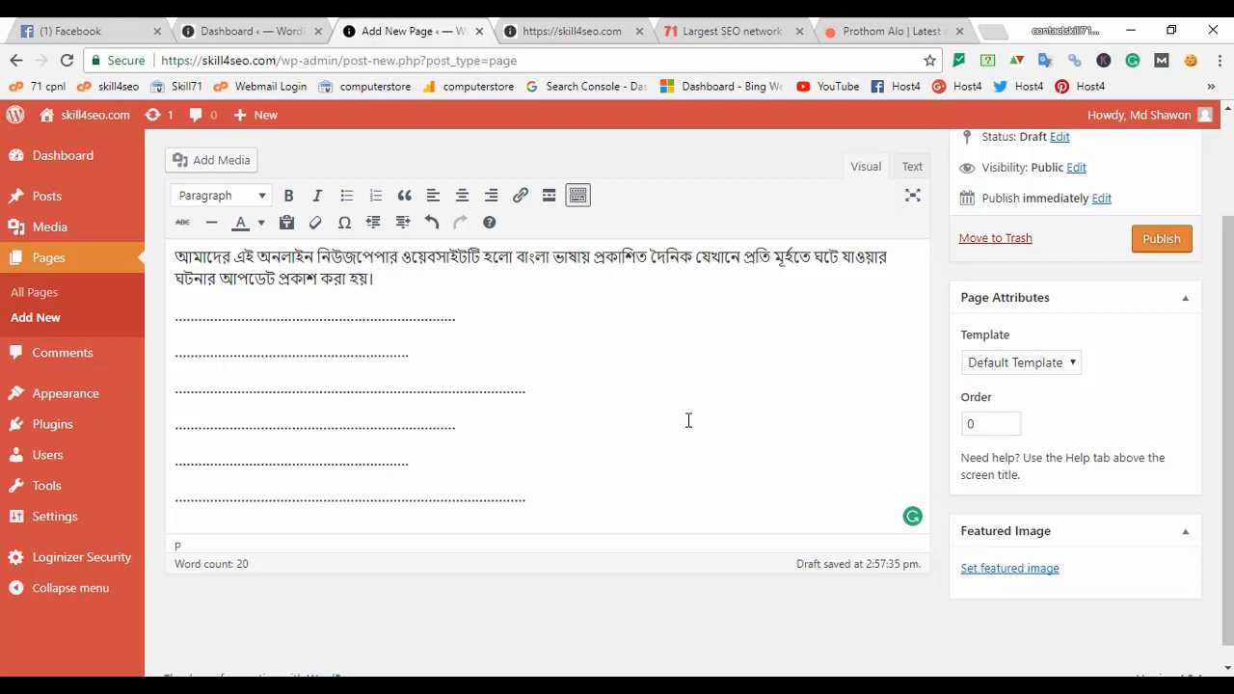
scroll(688, 417, up, 2)
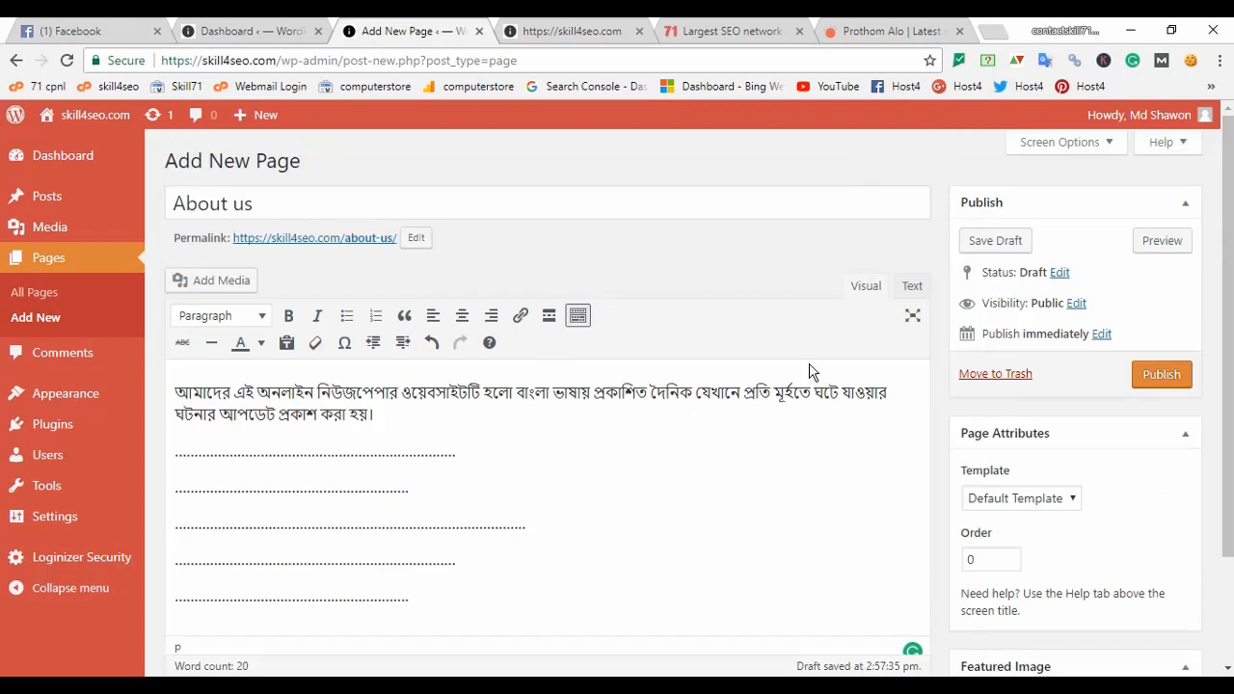
Publish the About us page and look over its settings down to the featured image
click(1160, 378)
scroll(606, 407, down, 2)
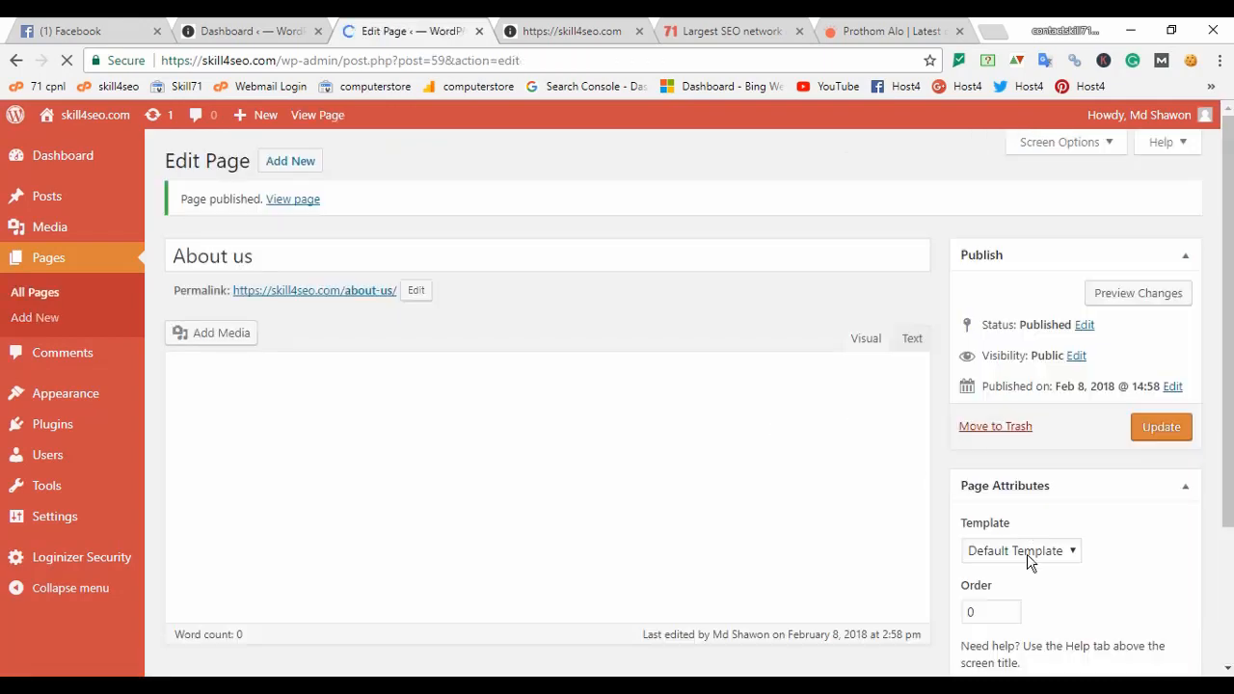
scroll(1033, 556, down, 3)
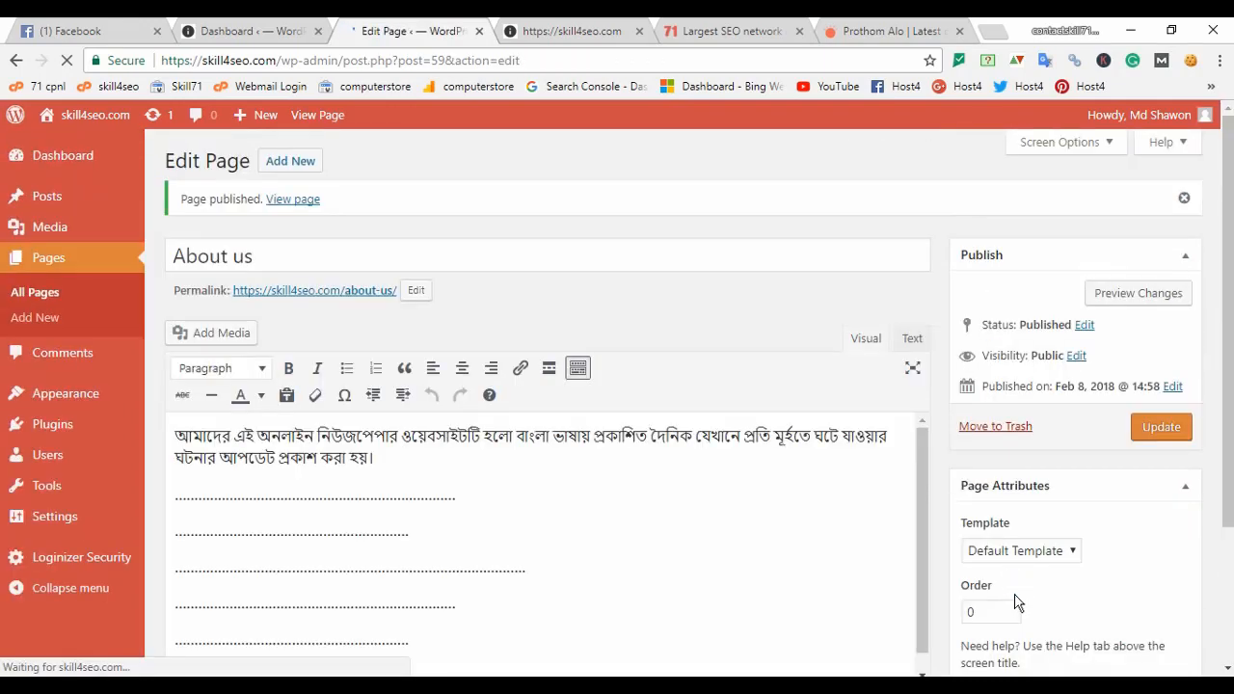
scroll(1020, 588, down, 3)
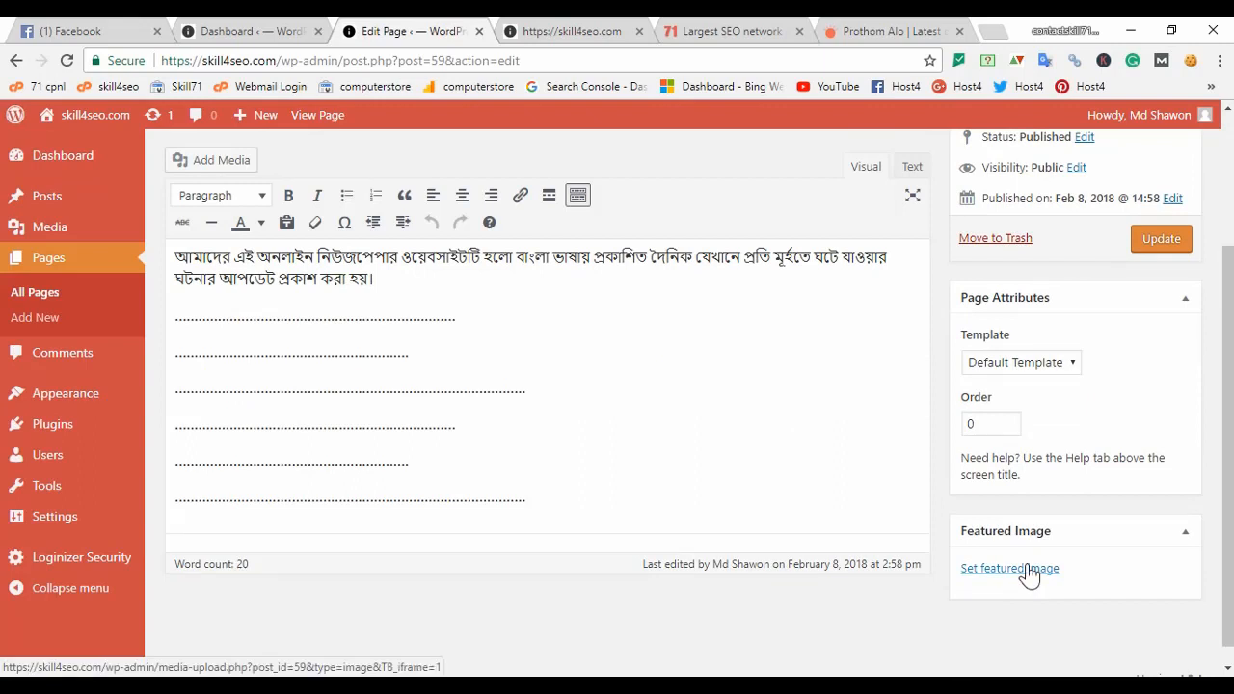
scroll(774, 504, up, 2)
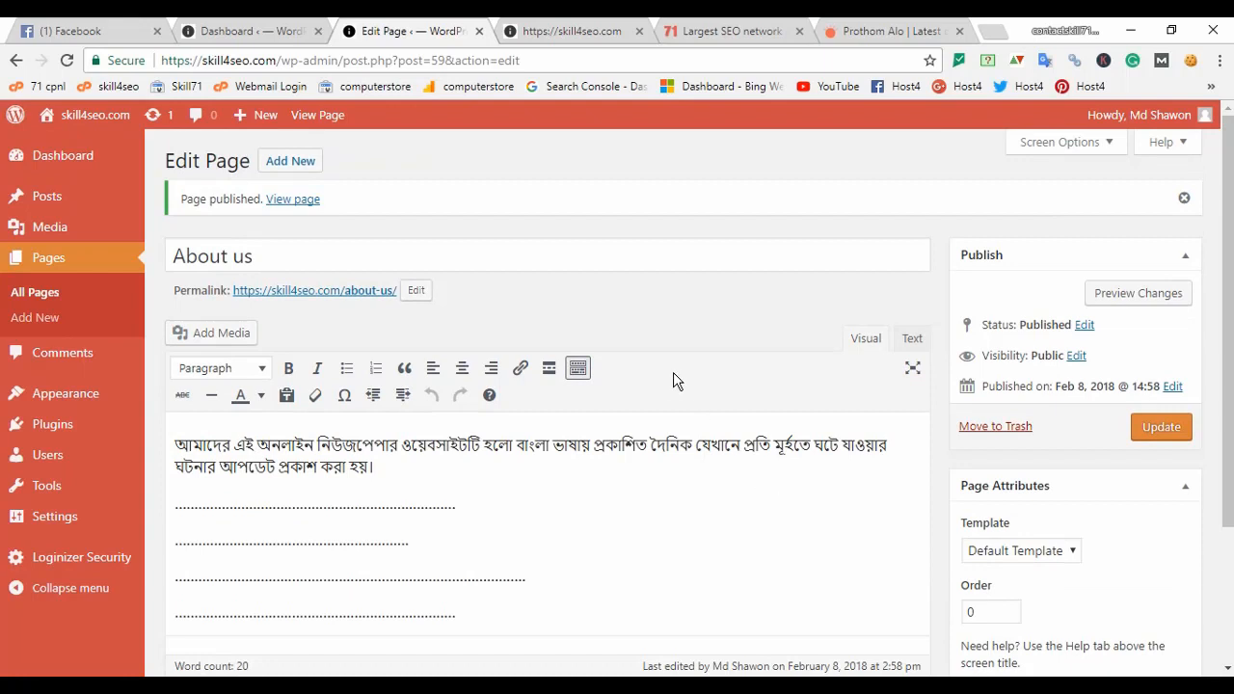
View the published About us page in a new browser tab and check its content on the site
right_click(283, 210)
click(320, 216)
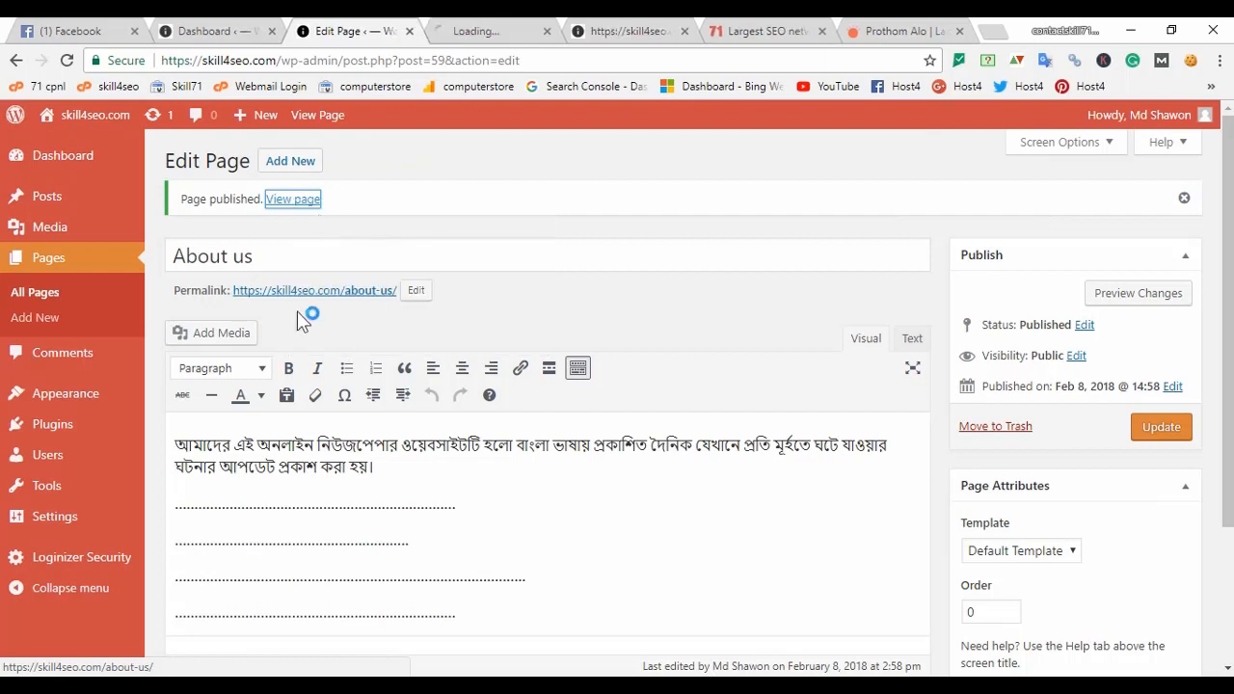
click(490, 26)
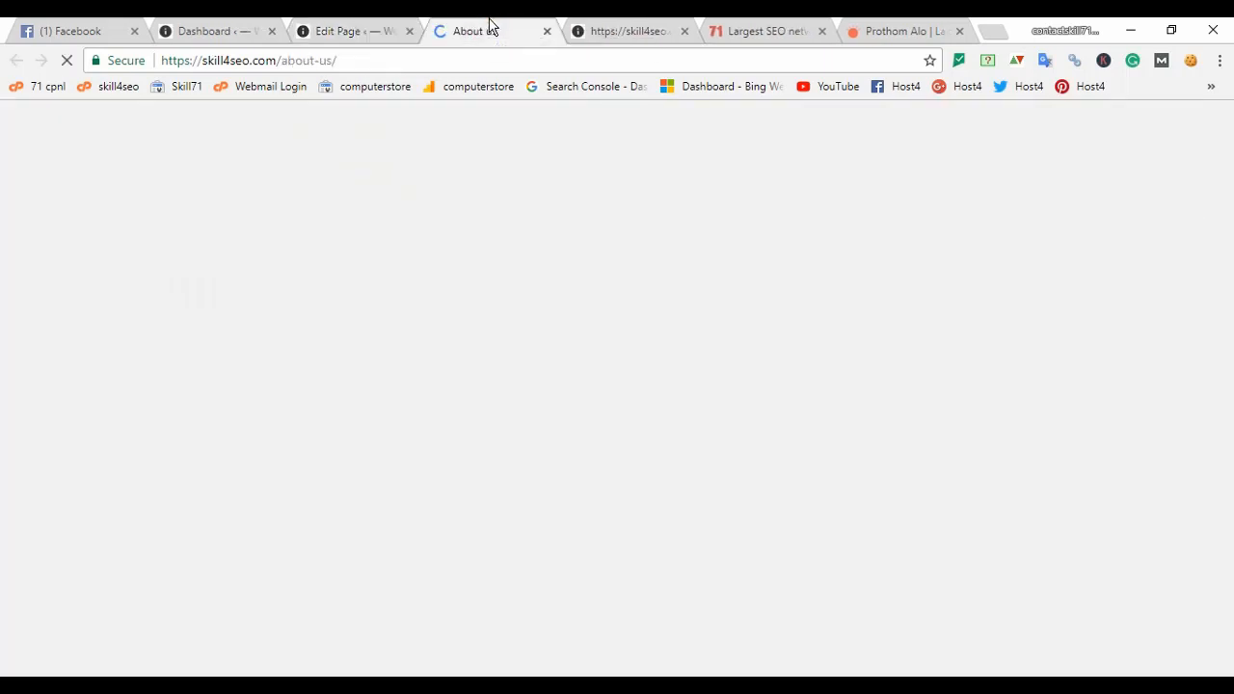
scroll(218, 389, down, 3)
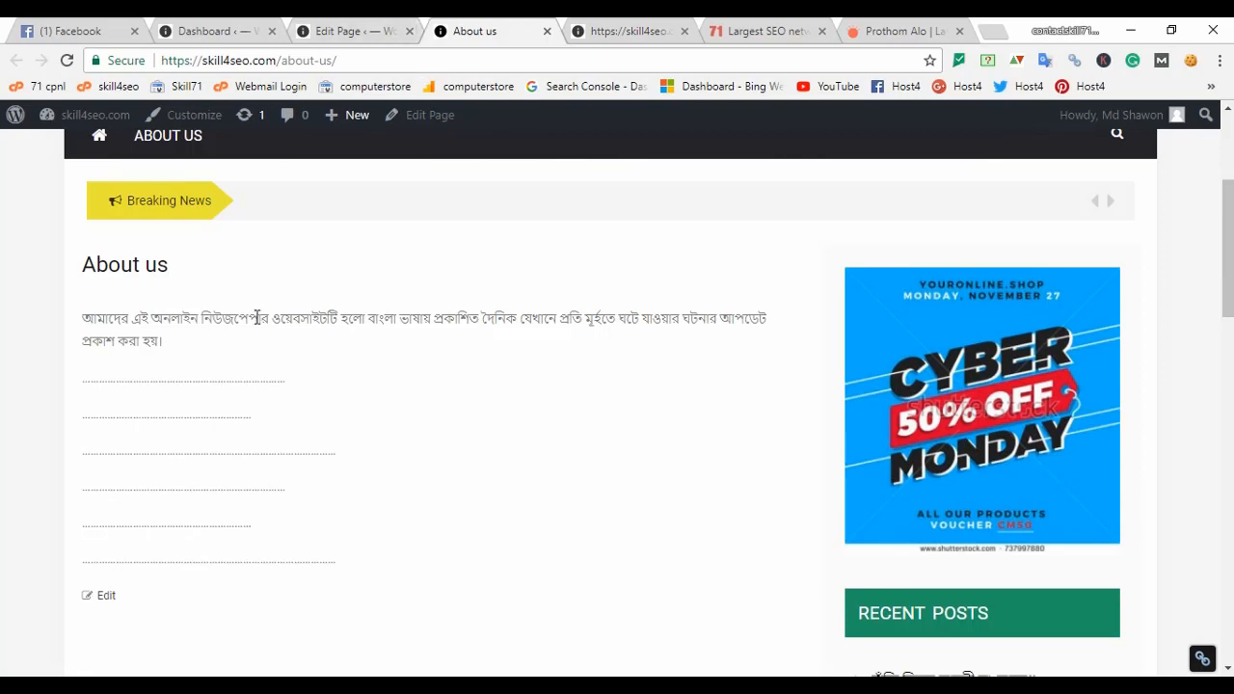
right_click(158, 321)
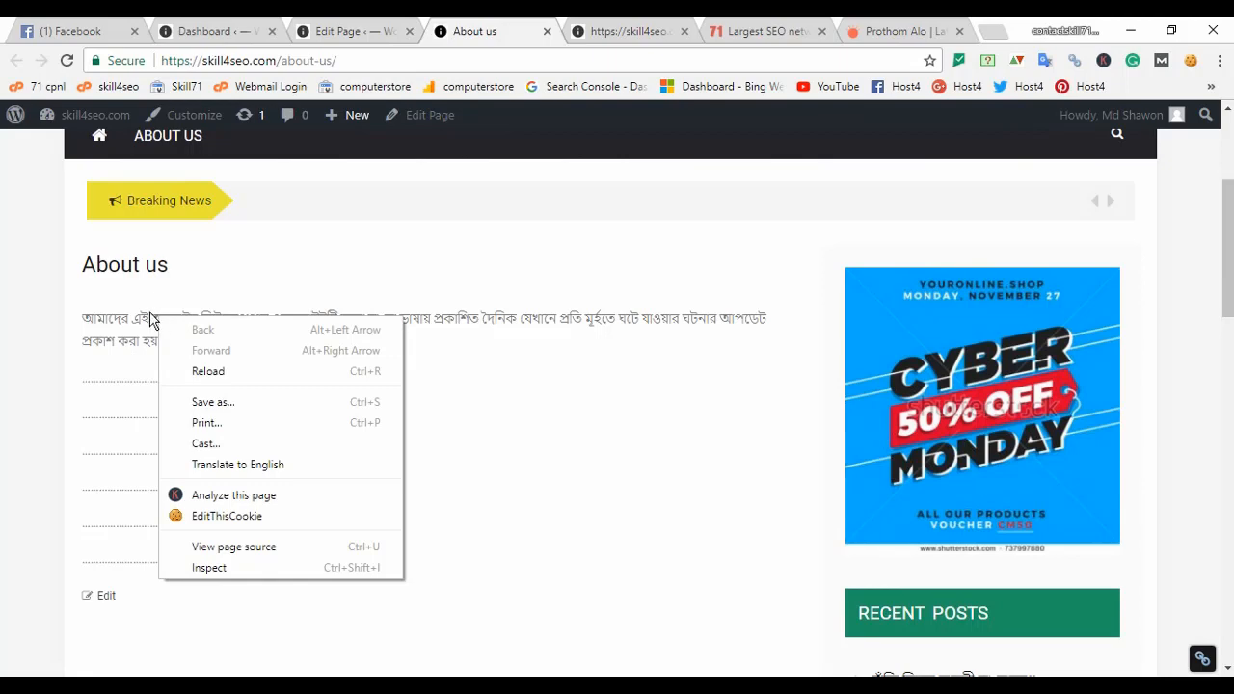
Return to the page editor, open a blank new page in another browser tab, and close the About us preview
click(384, 25)
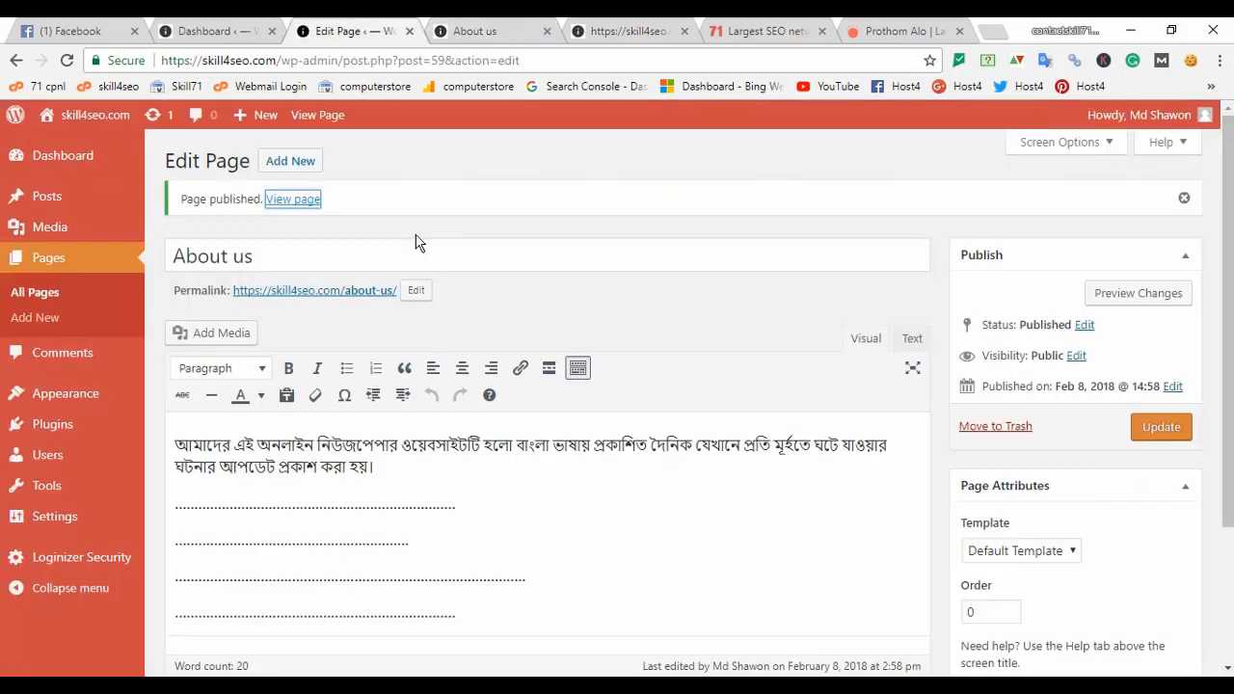
click(318, 255)
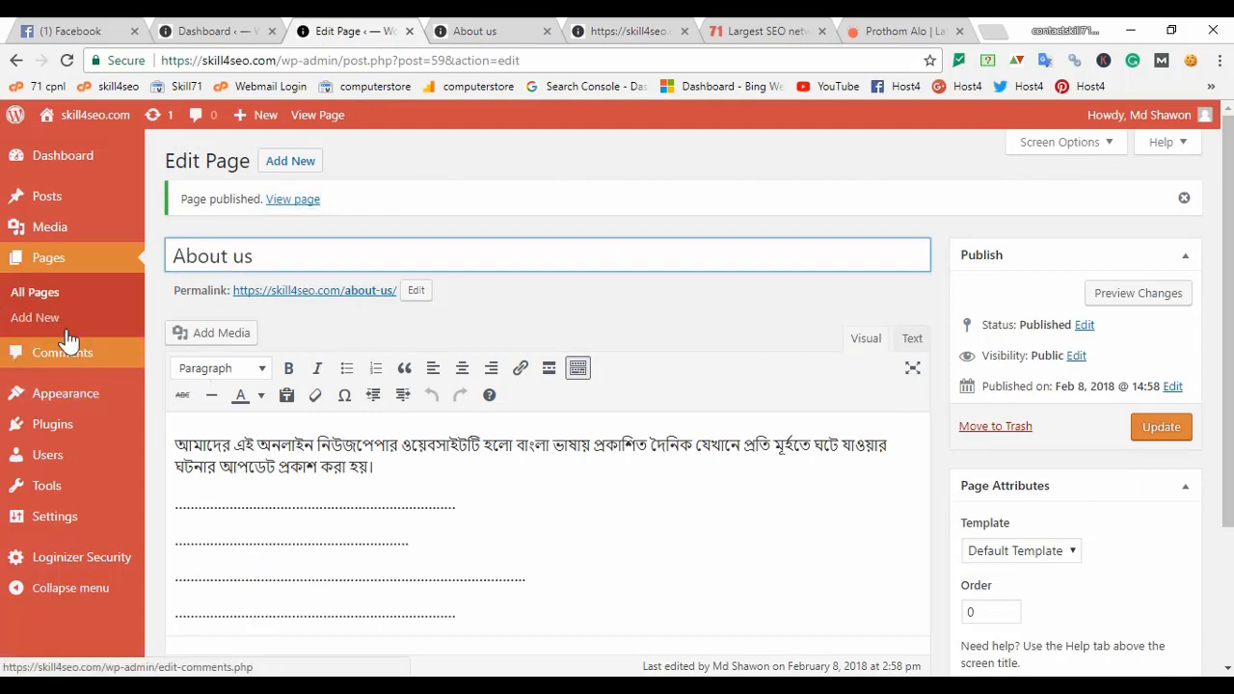
right_click(37, 320)
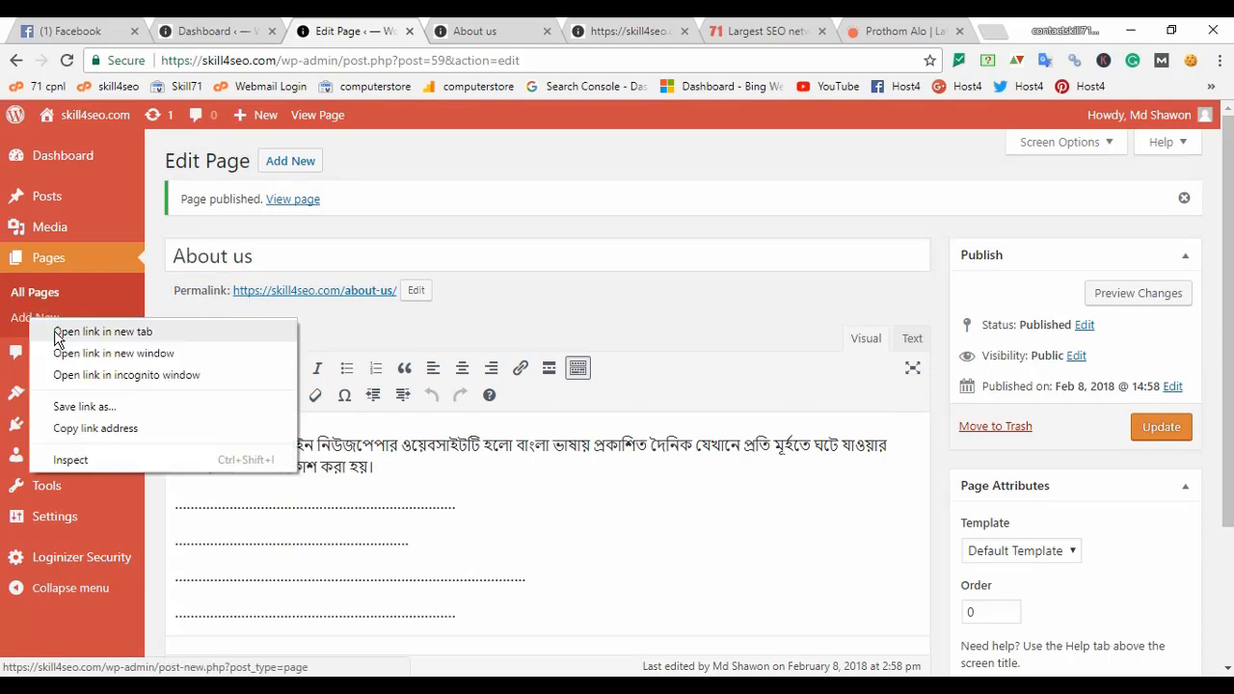
click(82, 330)
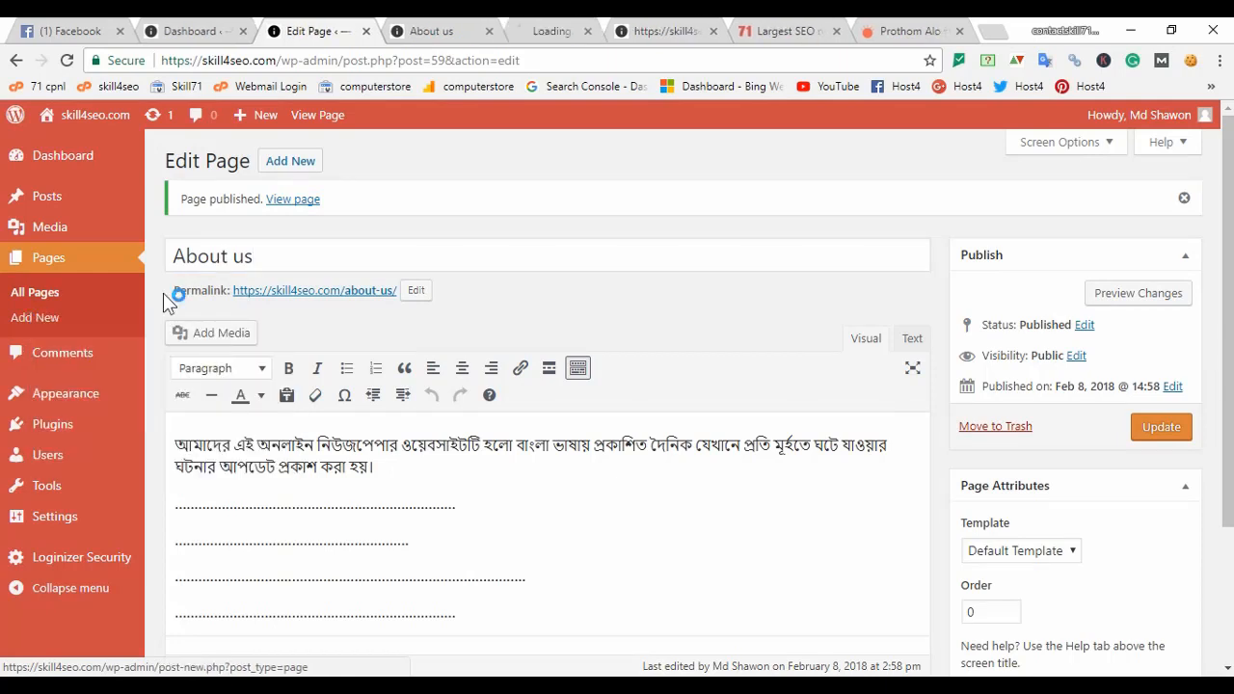
click(478, 30)
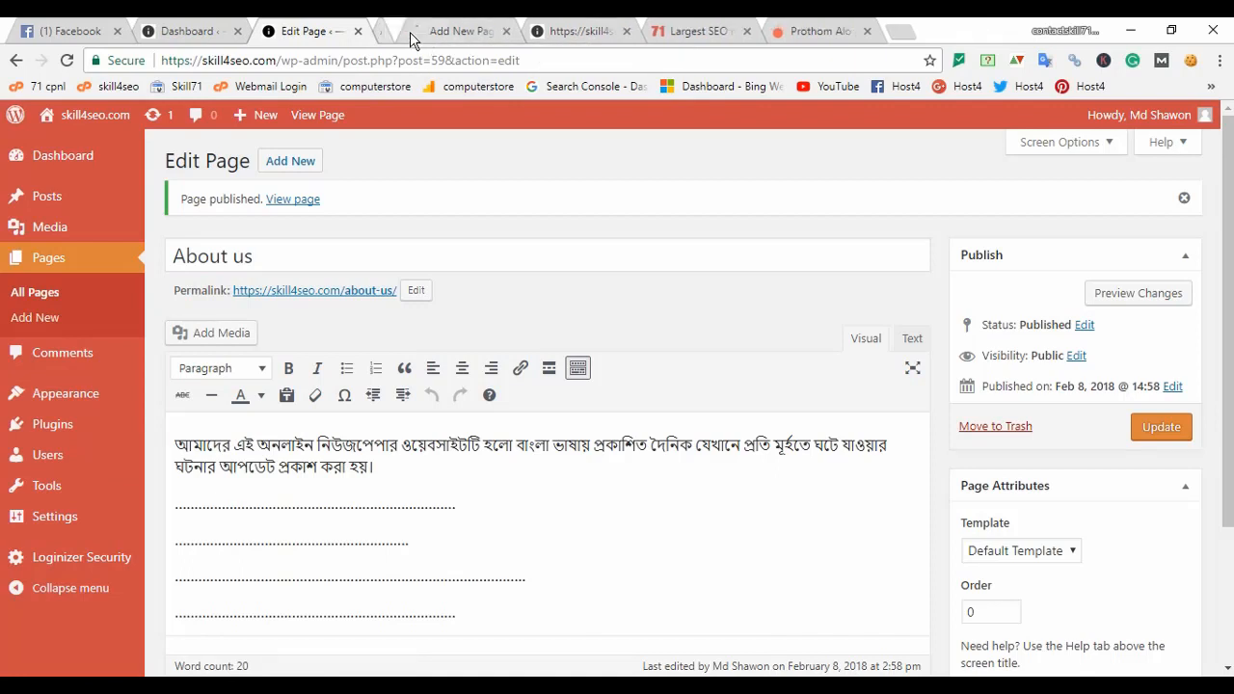
click(421, 29)
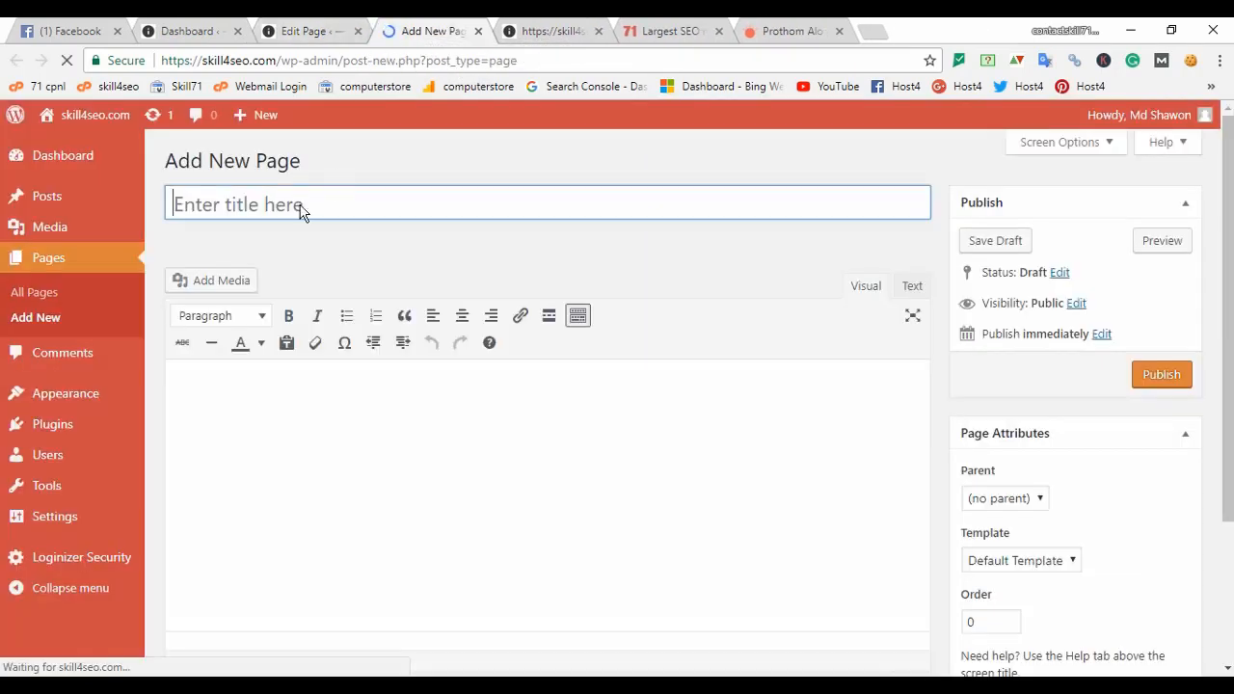
Title the new page "Contact us"
click(305, 202)
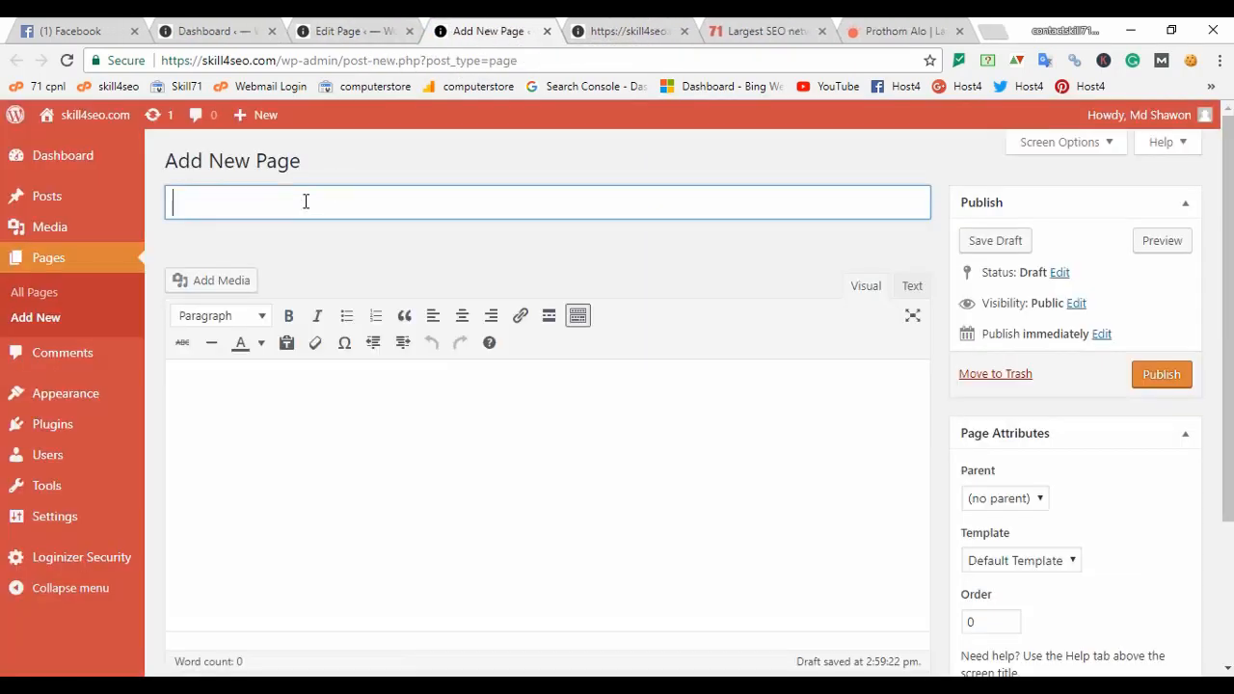
text(Con)
key(BackSpace)
key(BackSpace)
key(BackSpace)
text(tact us)
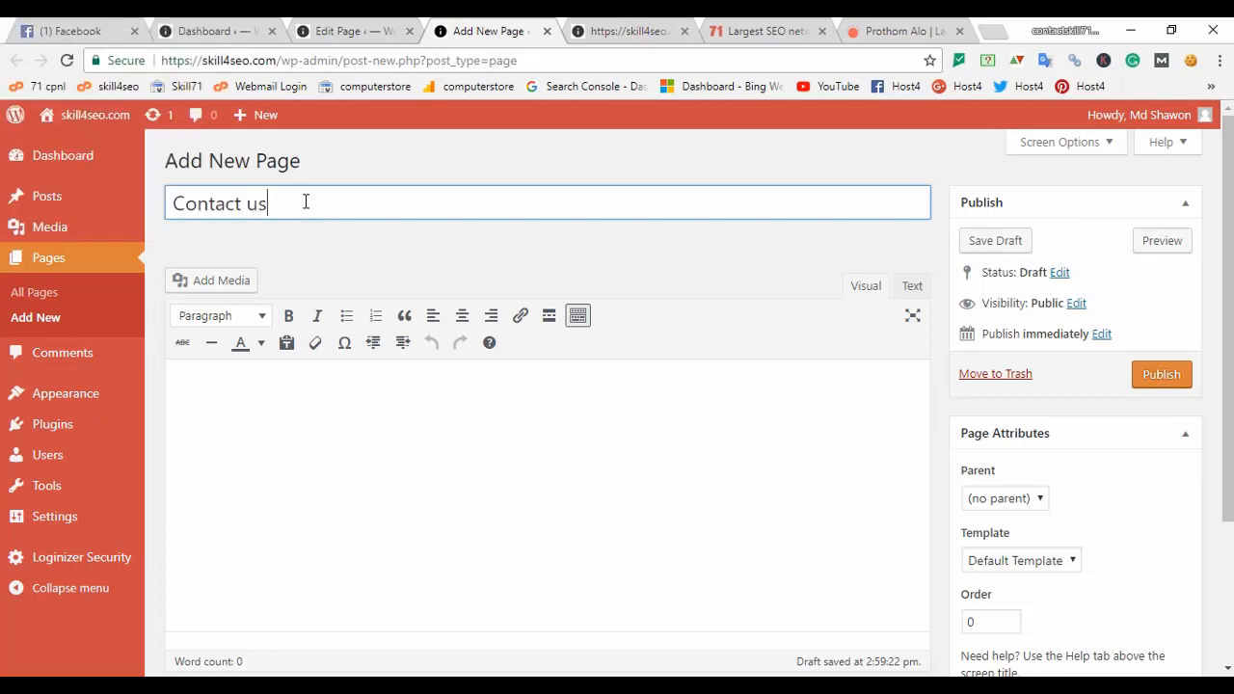
Switch to the Skill71 site, open its Contact us page and look over the contact form and its fields as an example
click(302, 418)
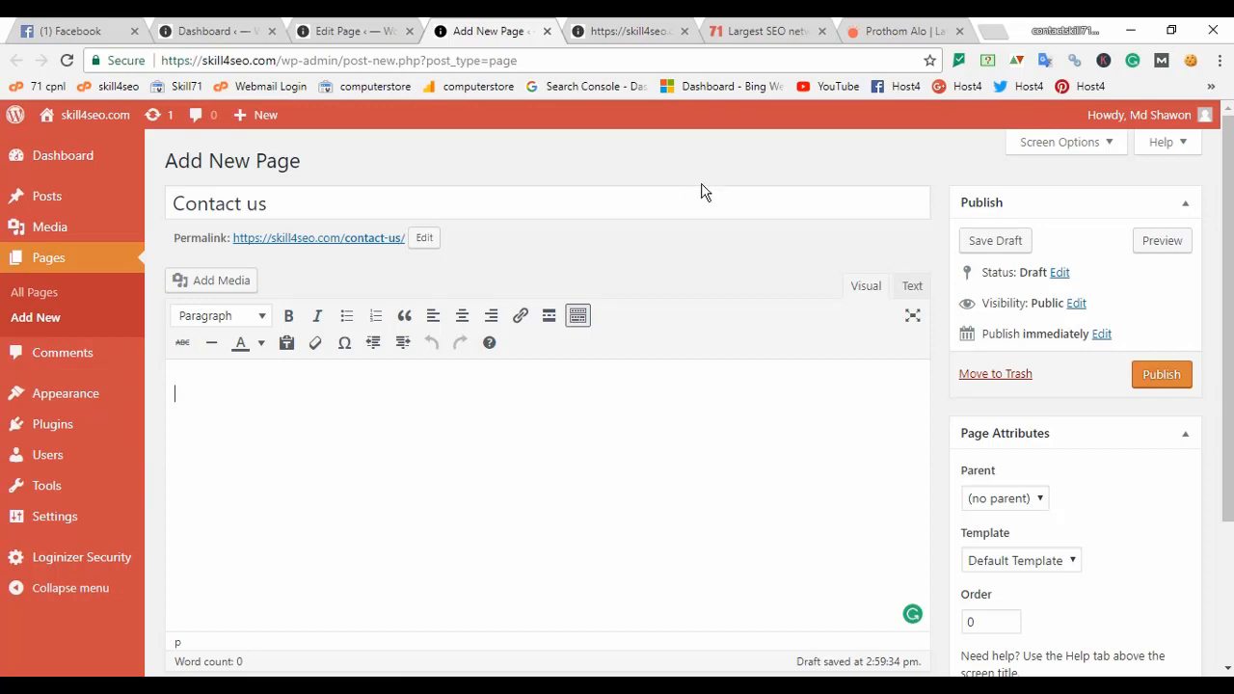
click(755, 29)
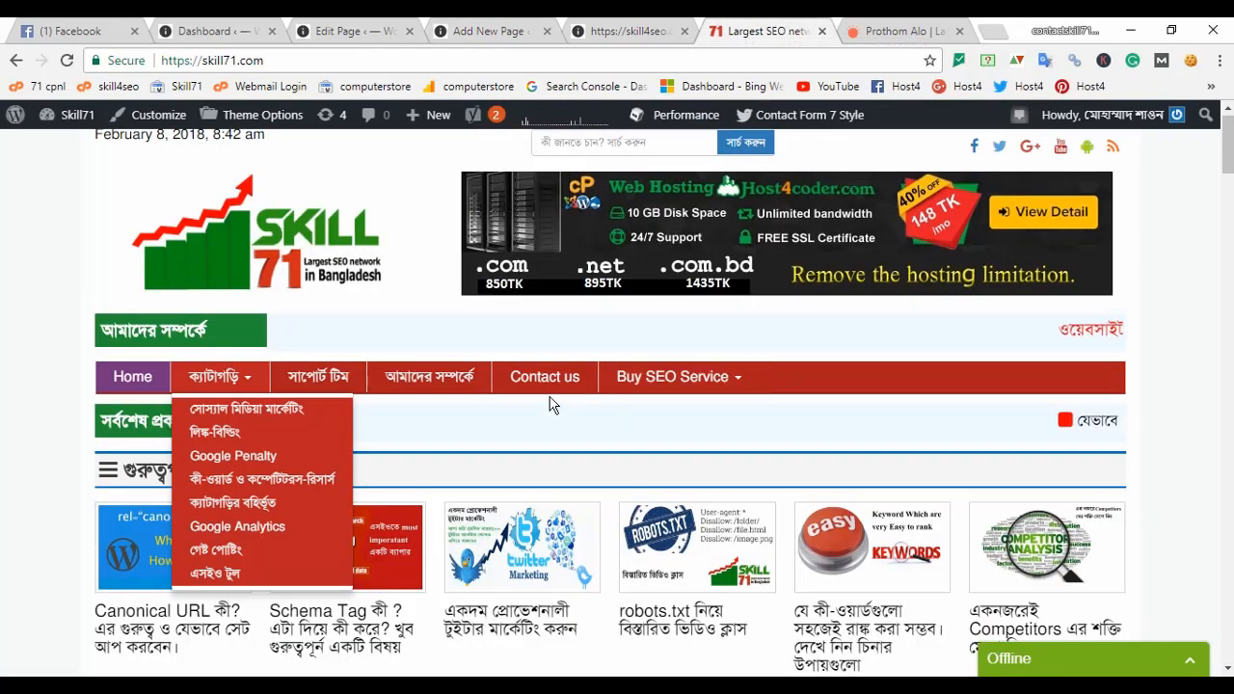
click(579, 391)
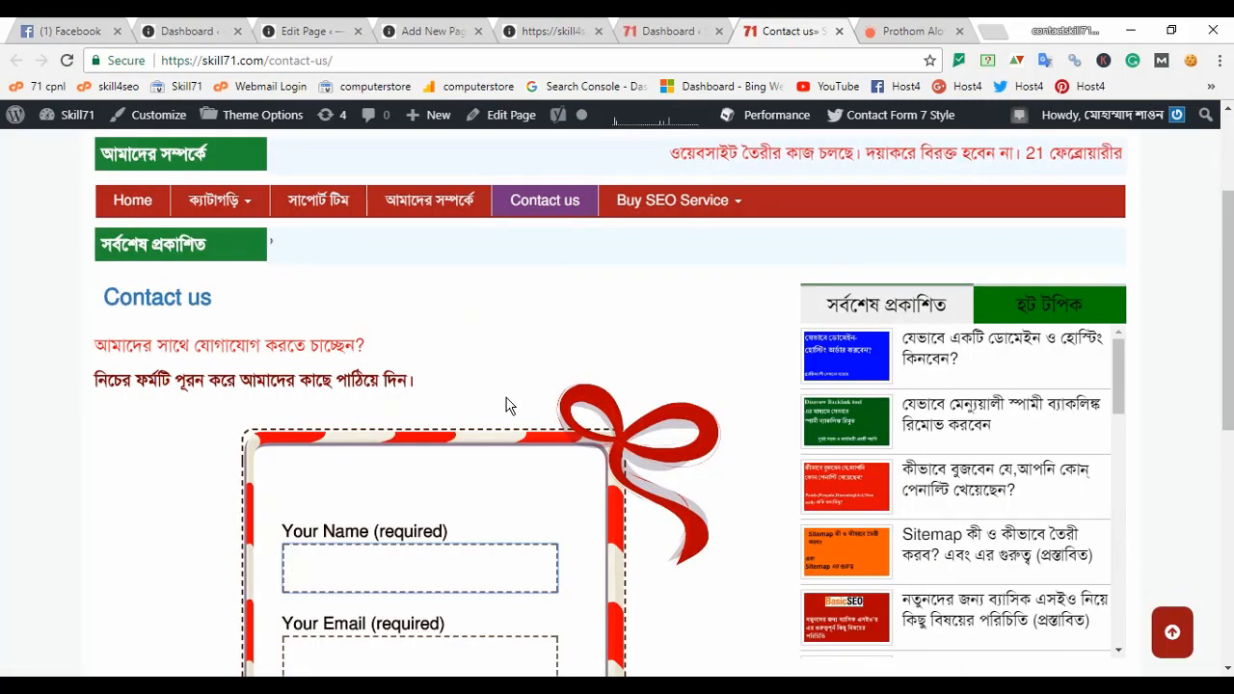
scroll(508, 405, down, 1)
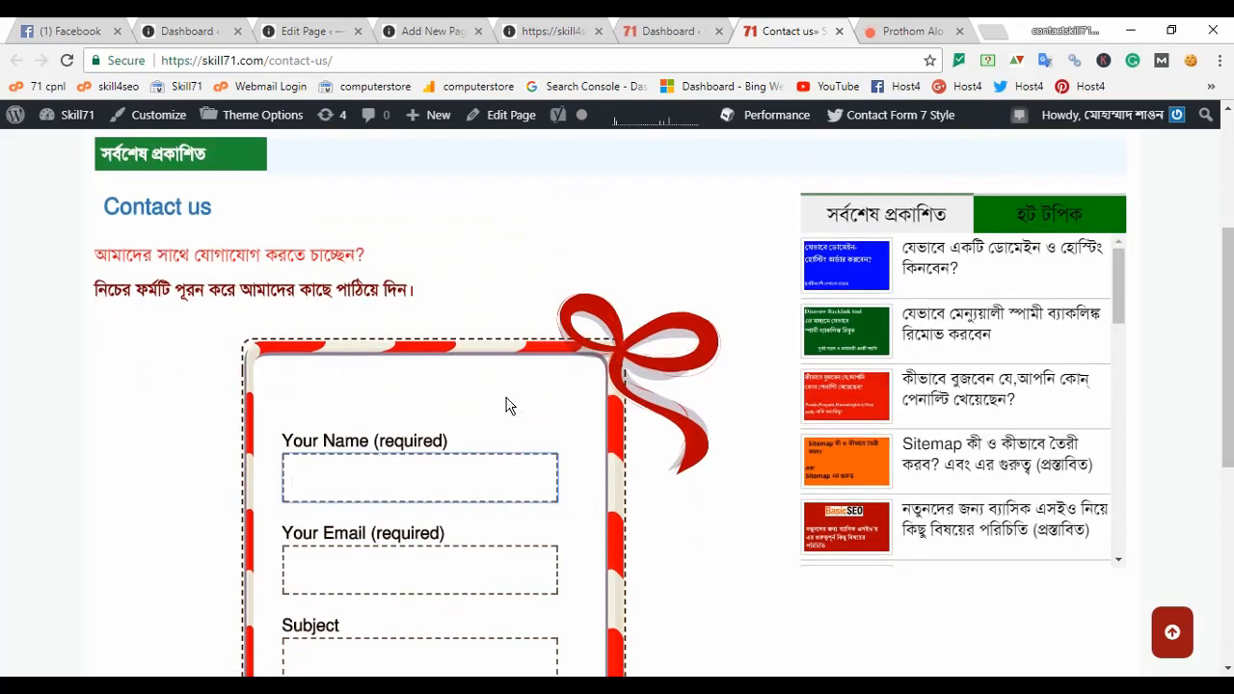
scroll(508, 405, down, 5)
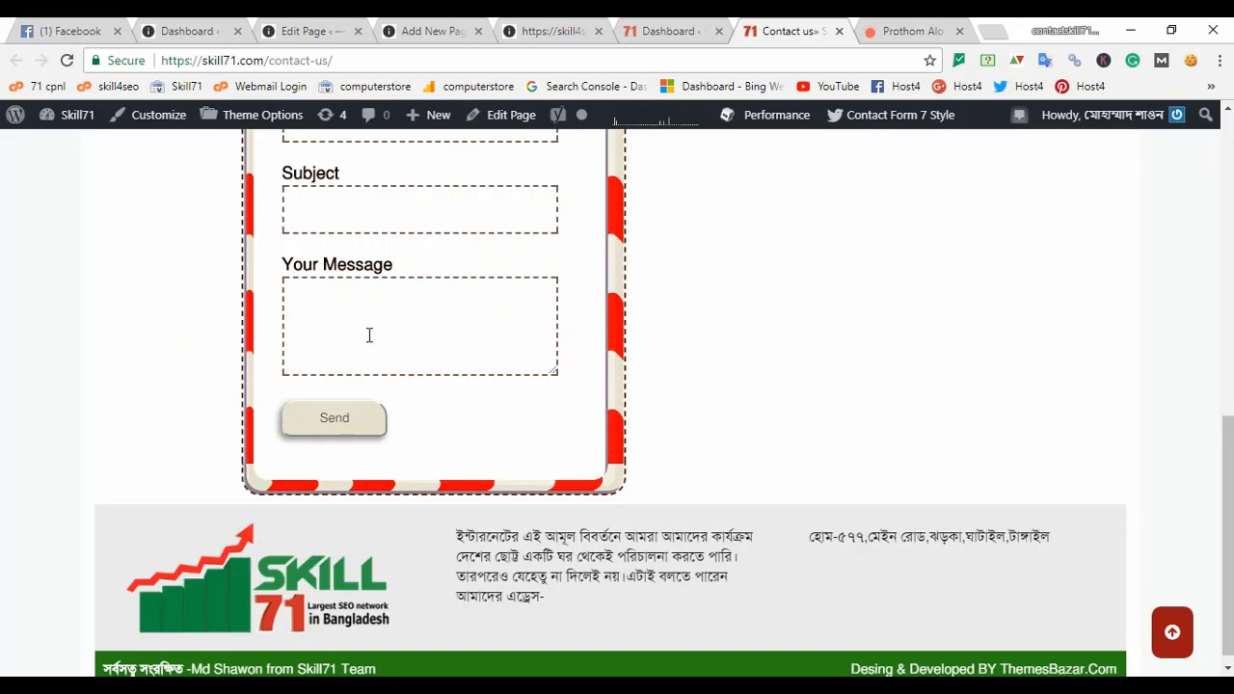
scroll(368, 334, up, 1)
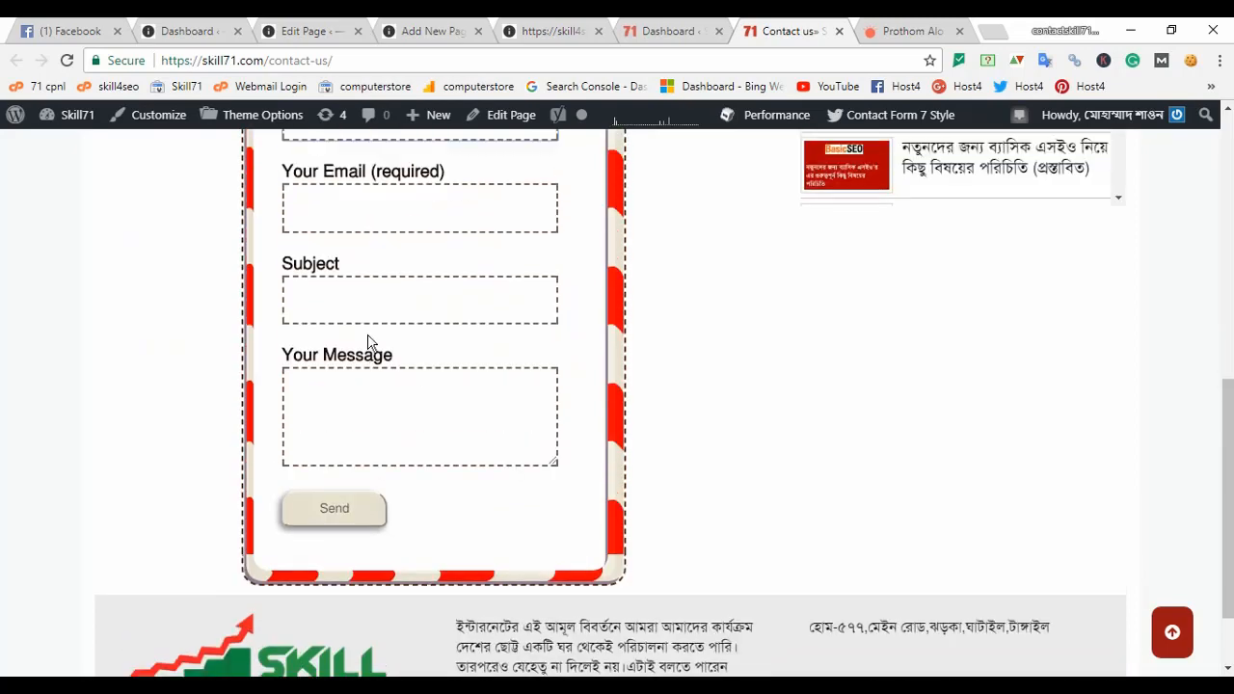
scroll(376, 299, up, 3)
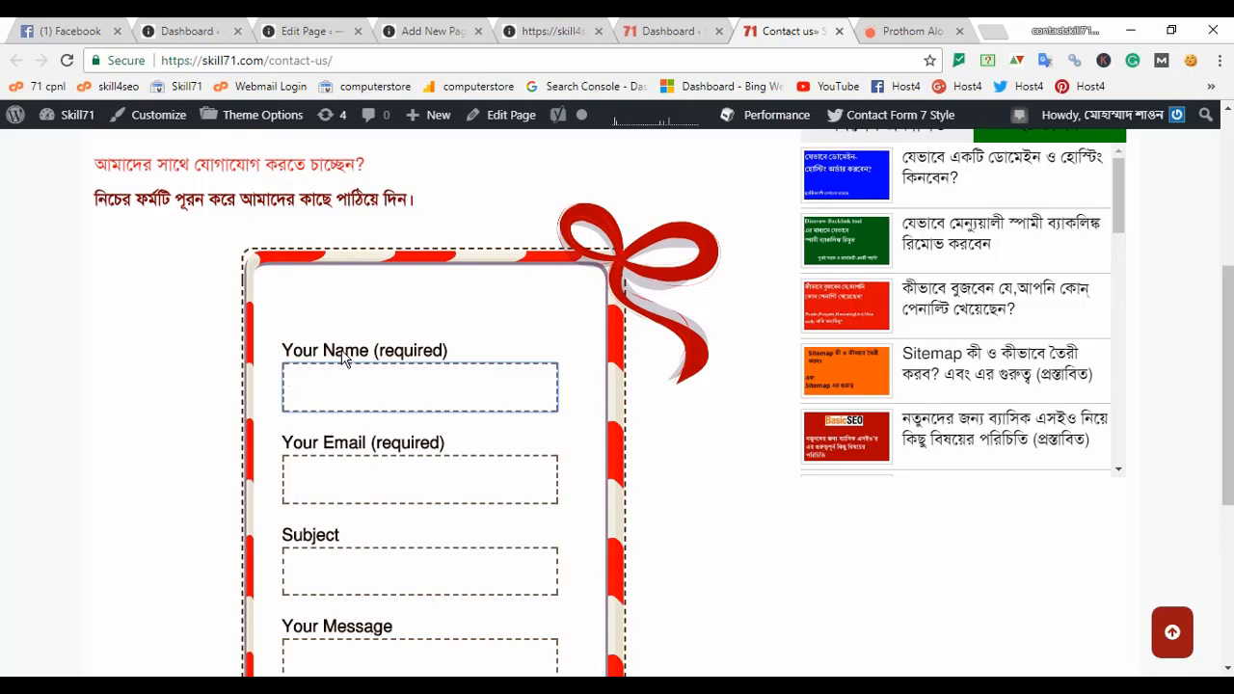
scroll(351, 359, down, 2)
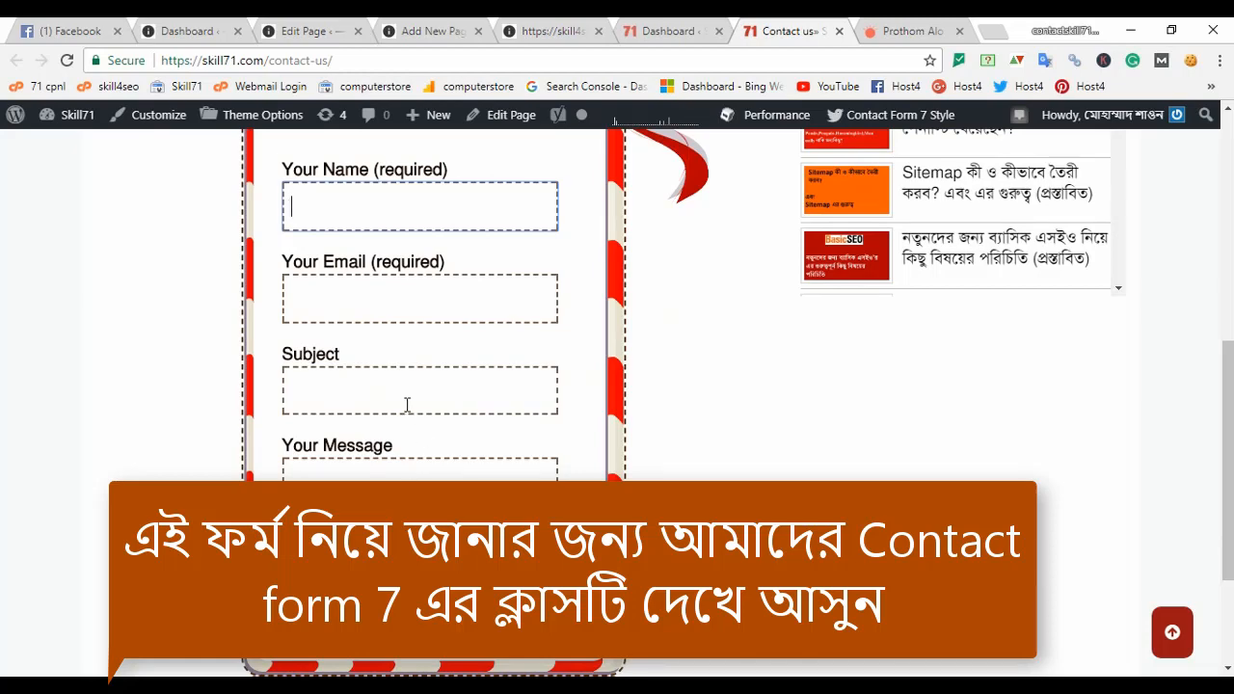
scroll(405, 405, up, 3)
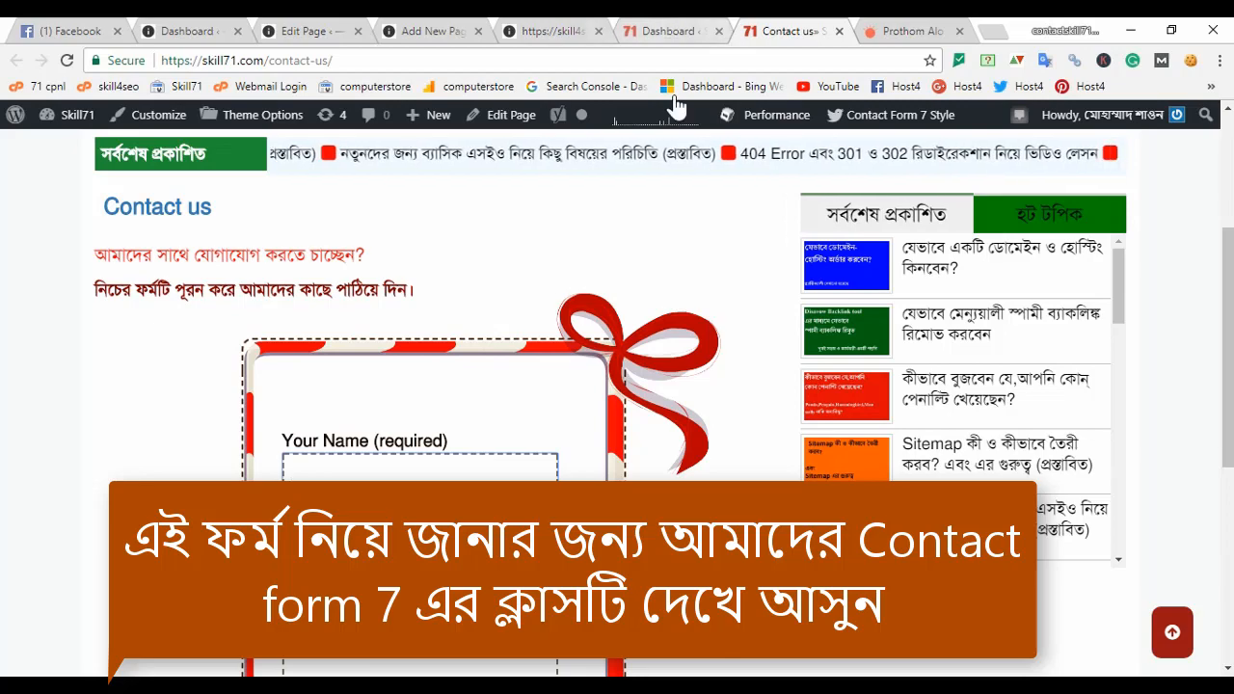
click(654, 27)
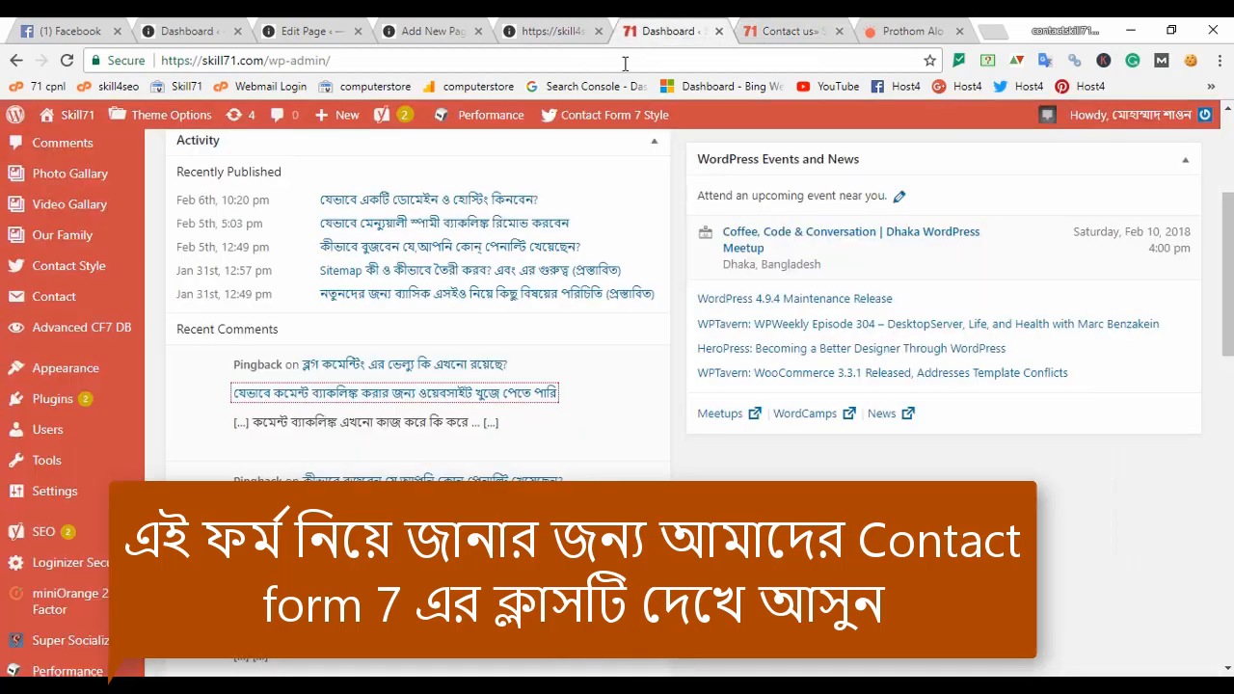
scroll(655, 212, up, 3)
click(798, 29)
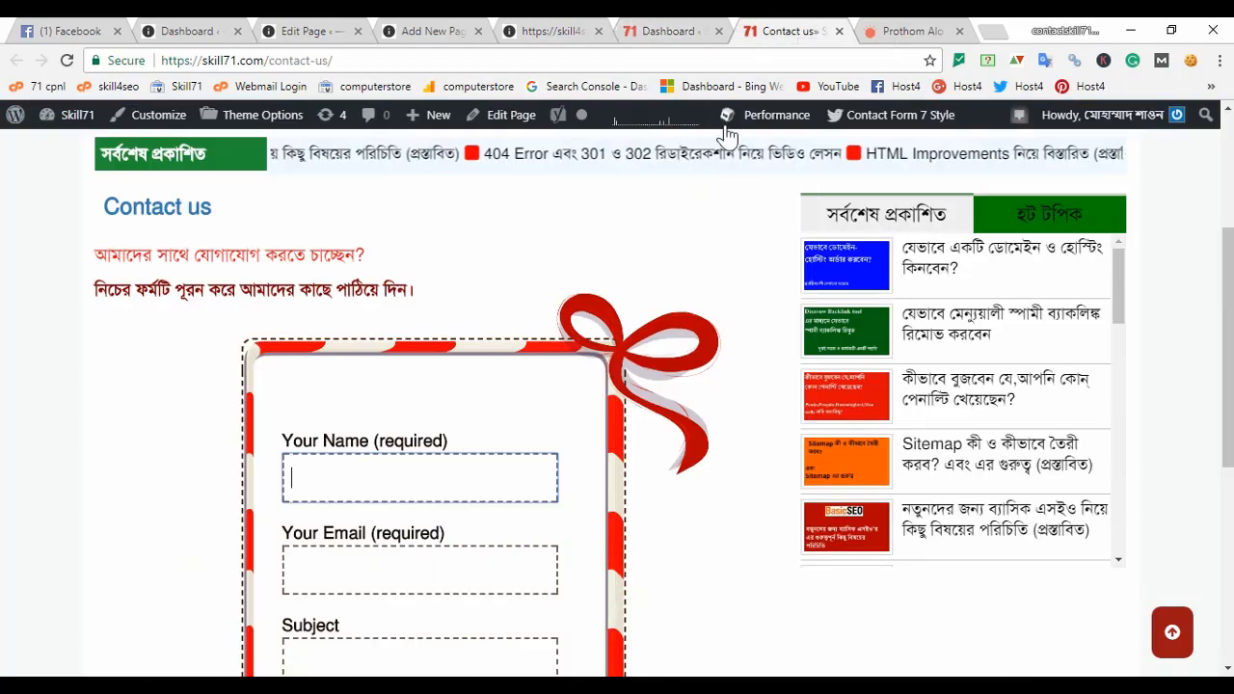
Return to the new Contact us page, enter a Bengali mobile number line as its content, and publish the page
click(431, 27)
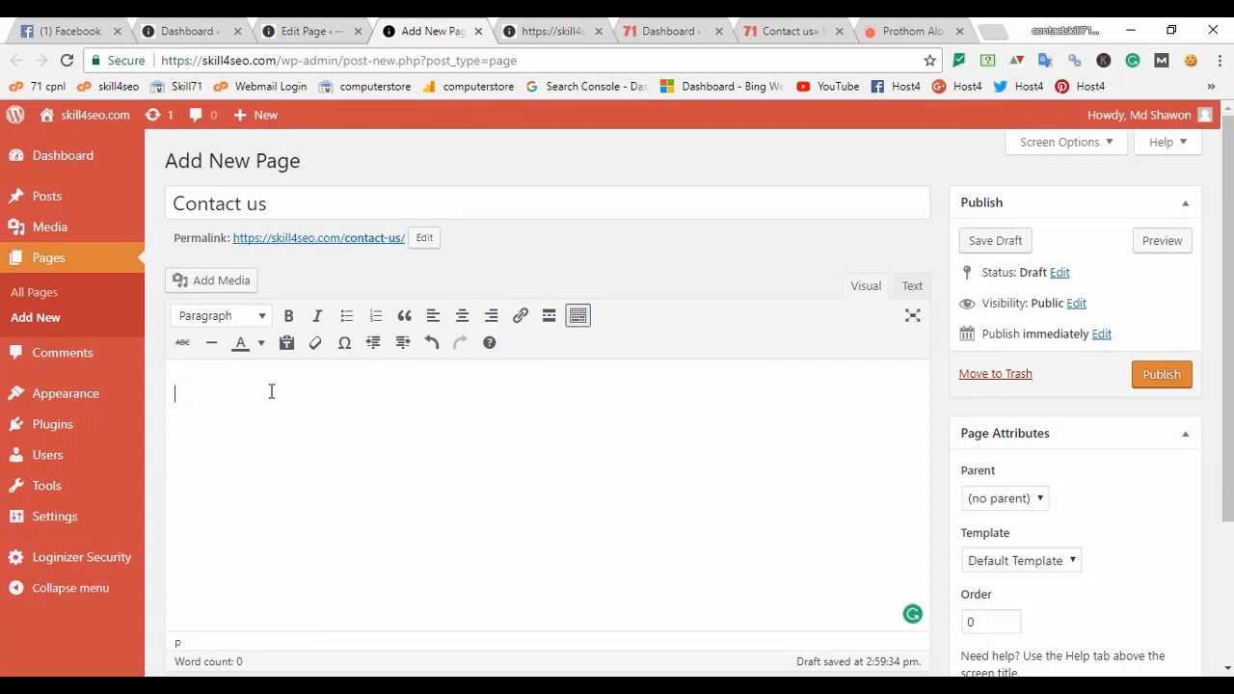
text(mOb)
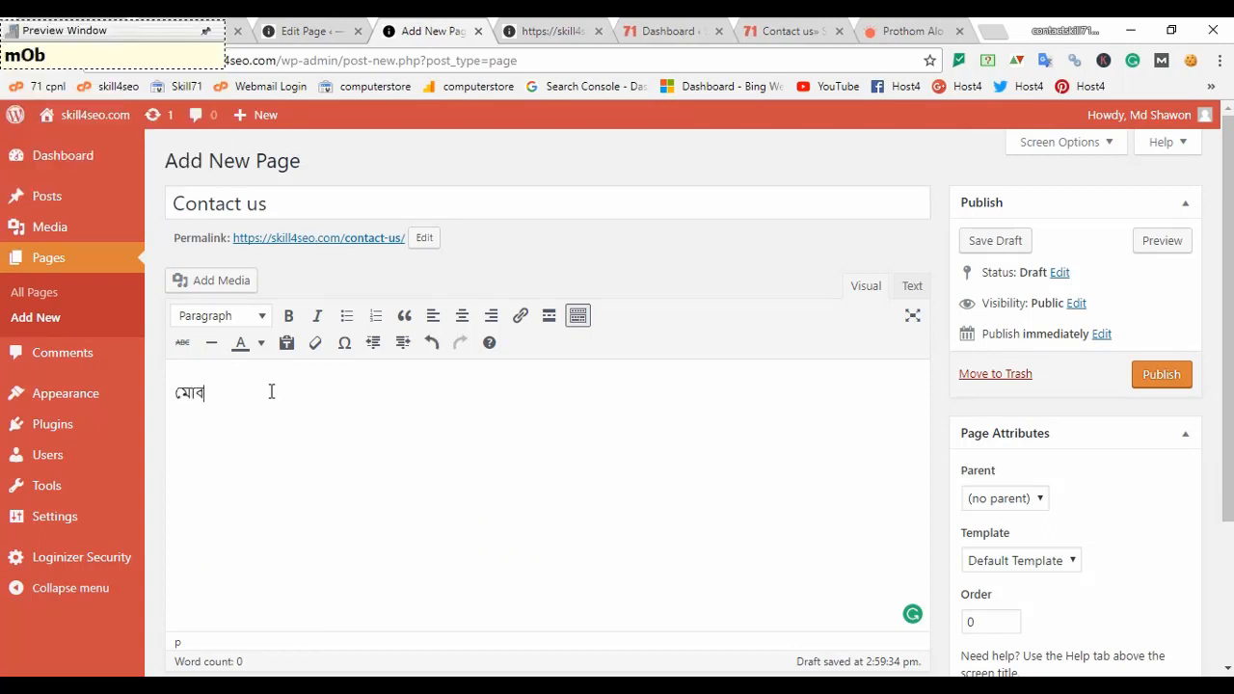
text(ail:017)
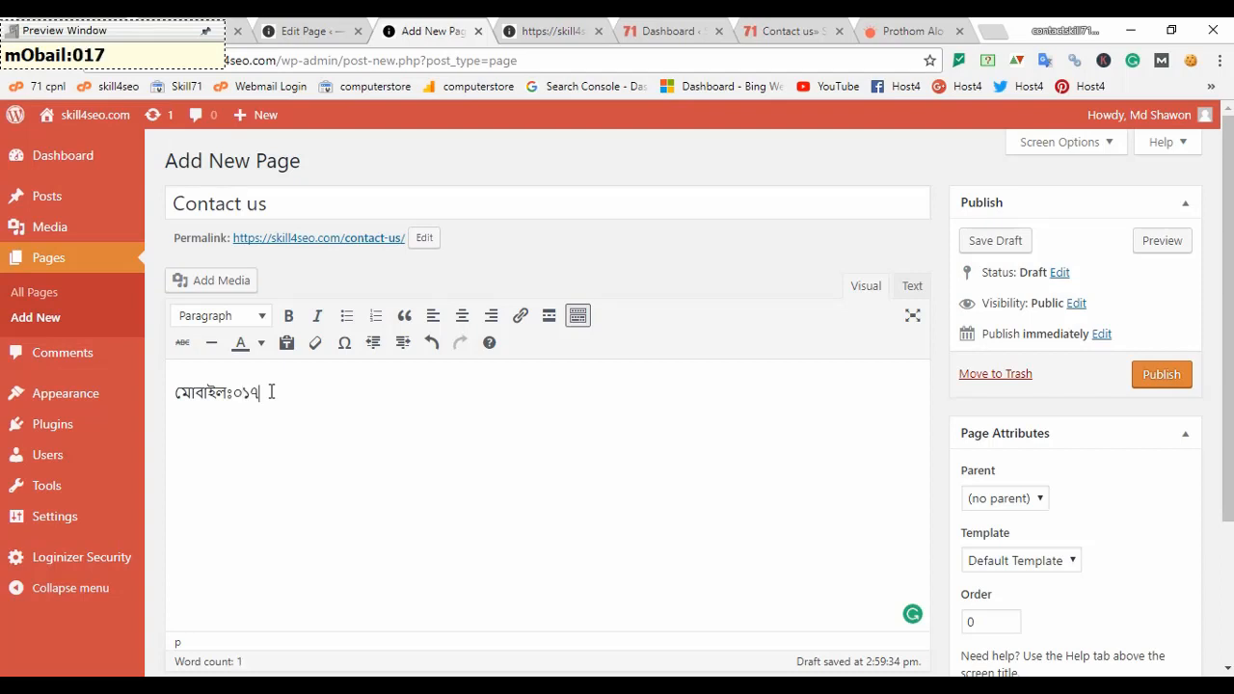
text(89)
text(.................)
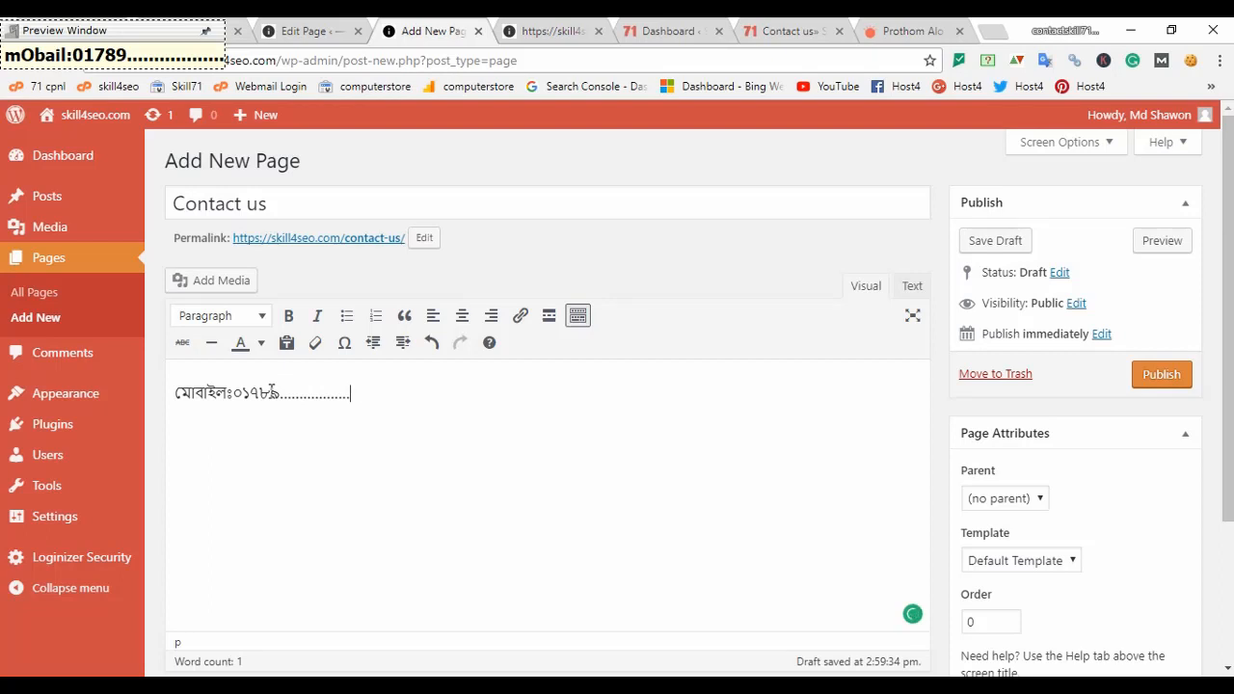
click(1166, 378)
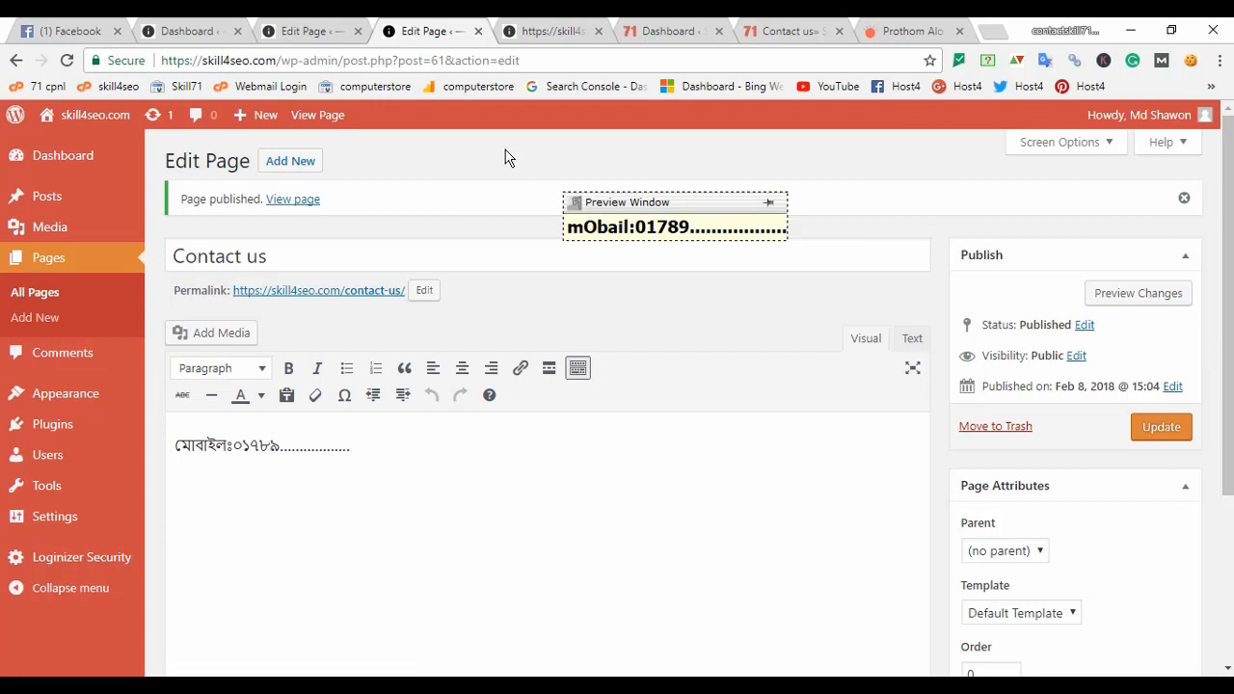
scroll(675, 327, down, 2)
scroll(636, 298, up, 2)
Open a blank new page in another browser tab and title it "সংবাদ জমা দিন"
right_click(37, 330)
click(62, 327)
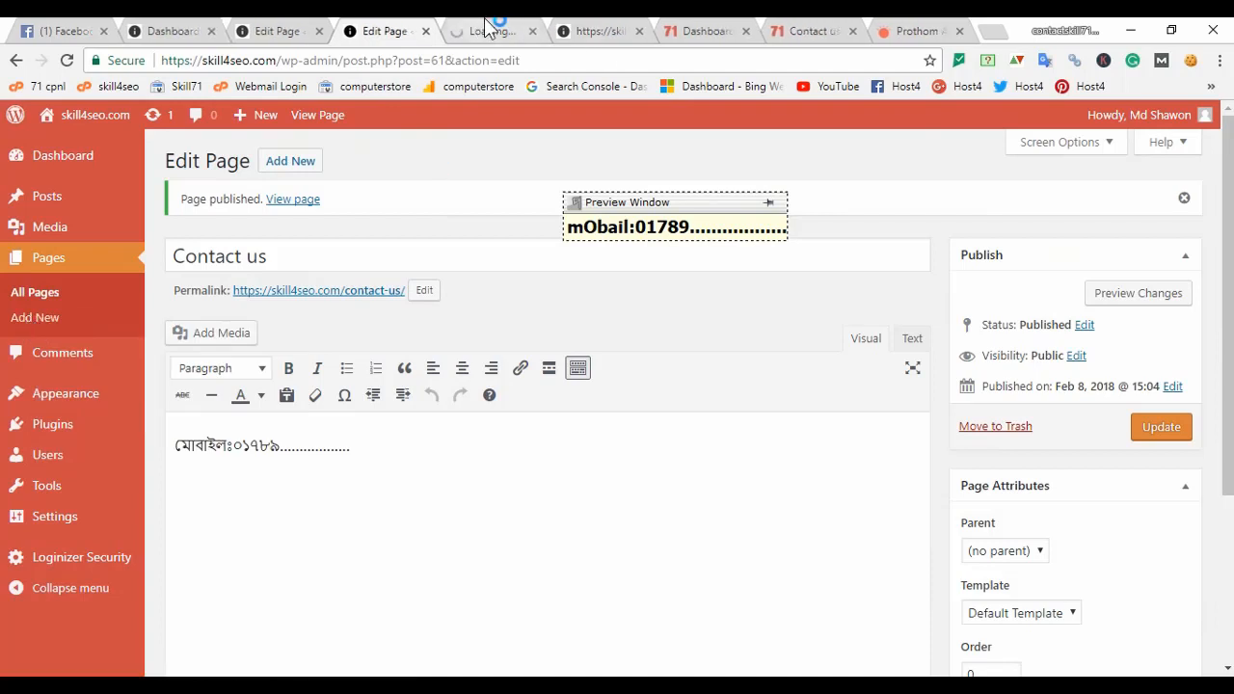
click(487, 27)
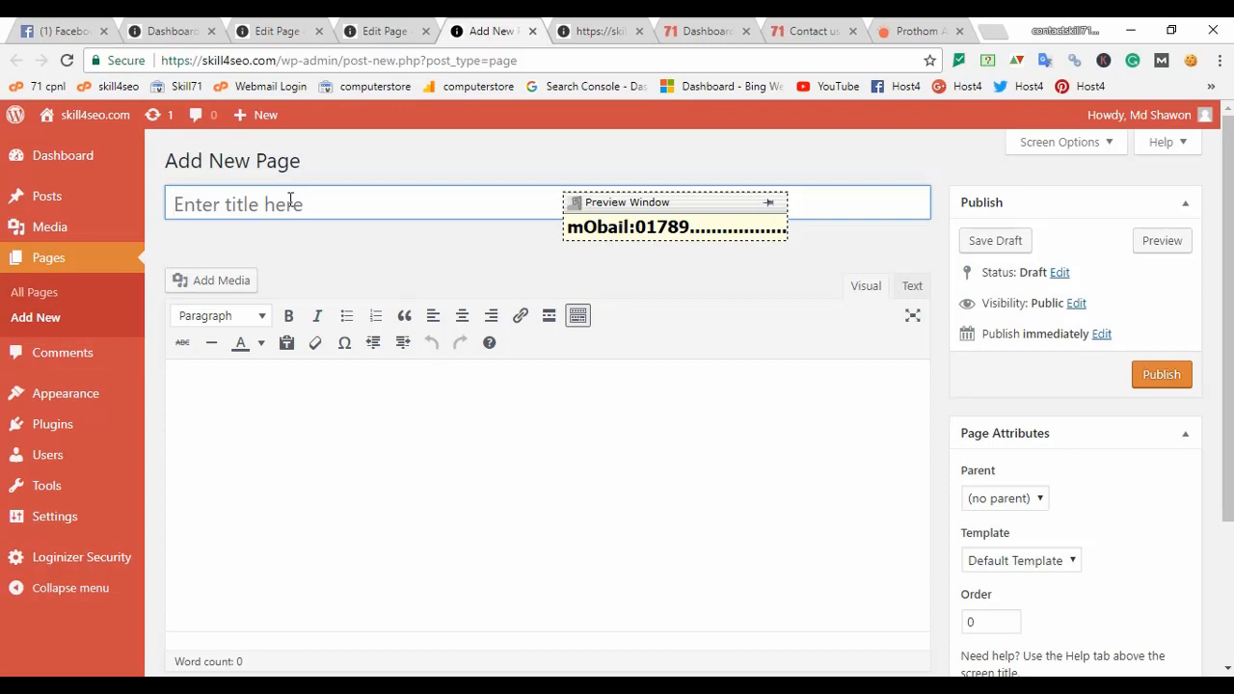
text(সি)
key(F12)
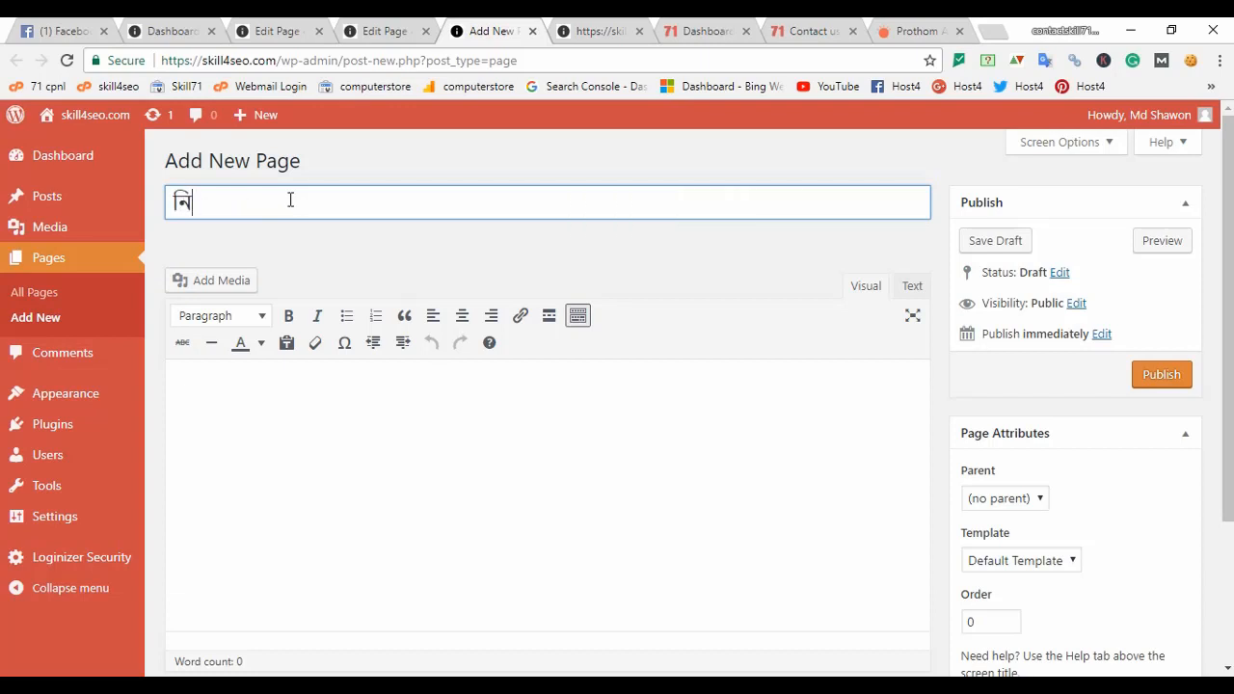
key(BackSpace)
key(BackSpace)
text(songbad joma d)
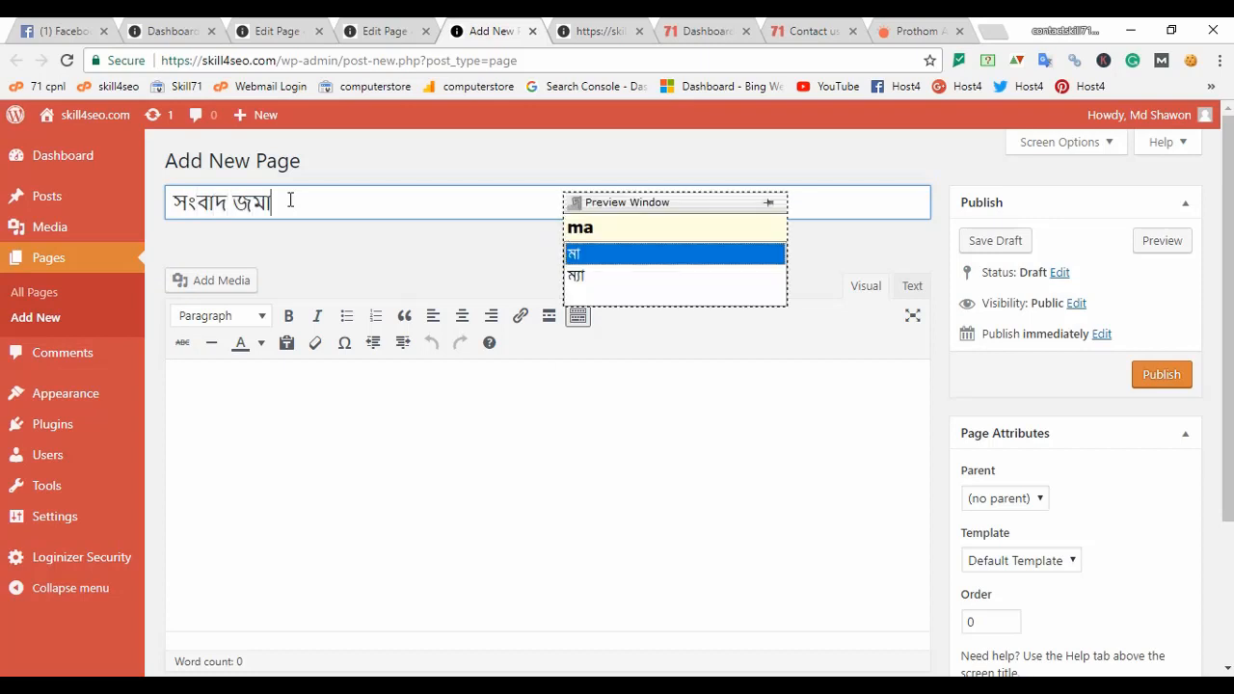
text(in)
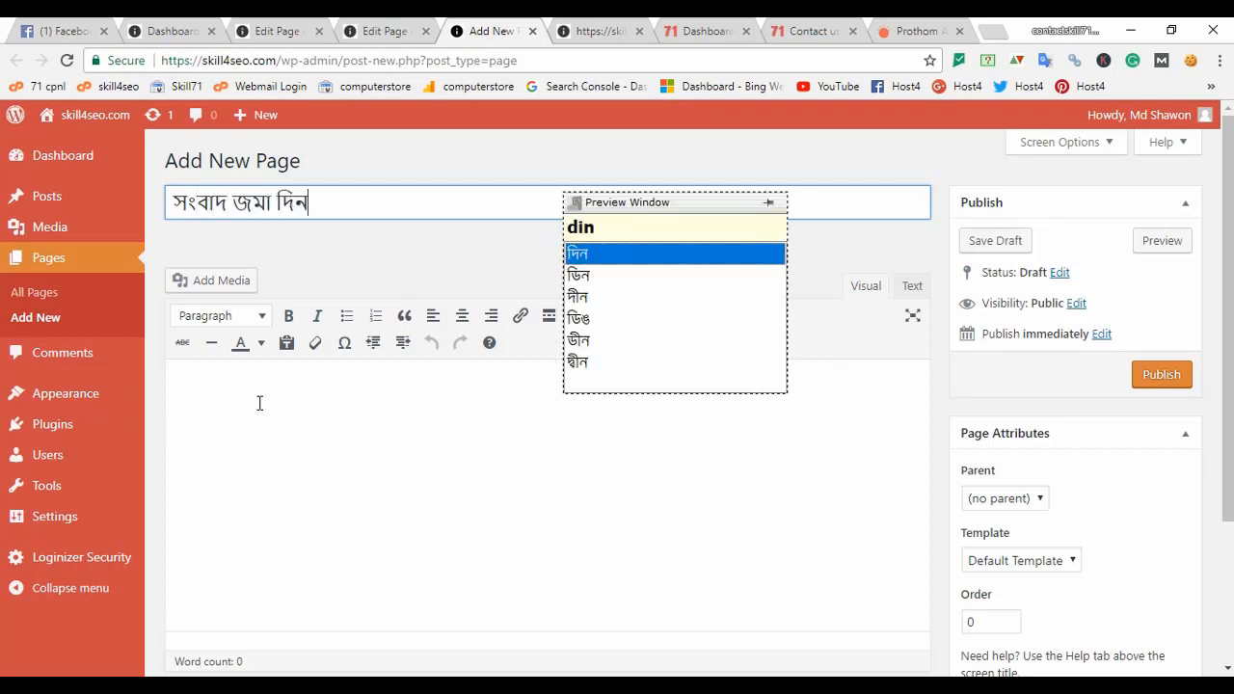
Move the typing preview window clear of the title field and publish the page without body content
click(259, 403)
drag(615, 203, 749, 169)
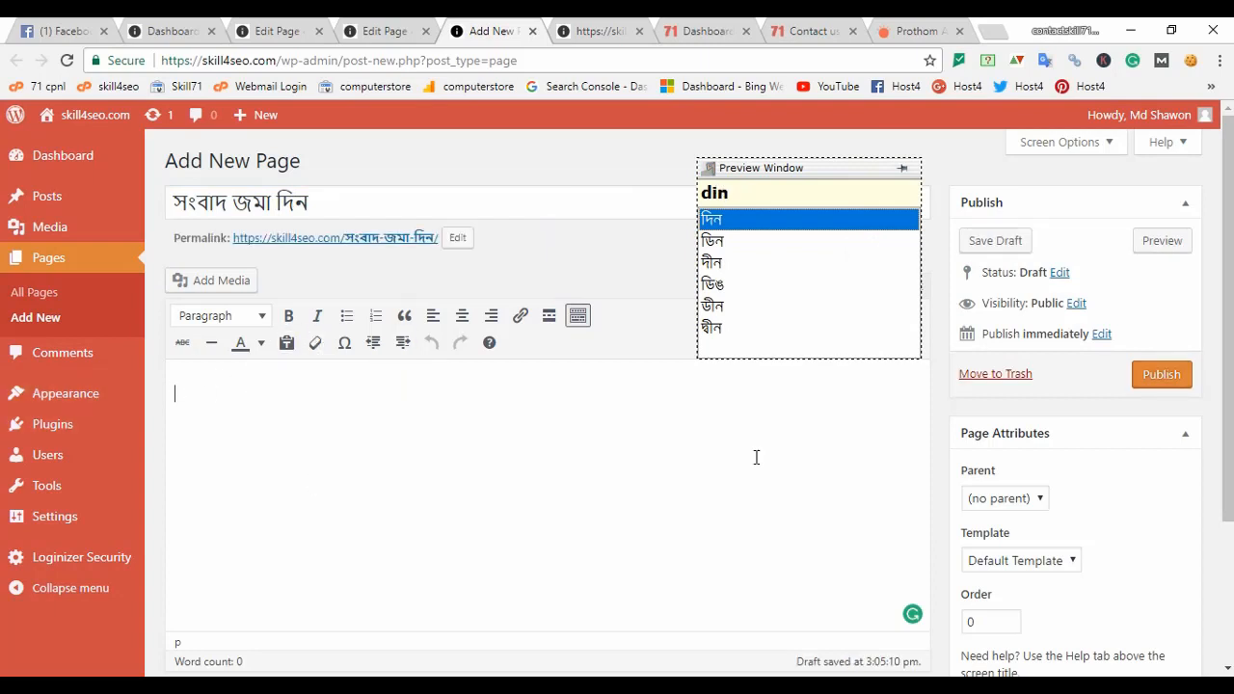
scroll(427, 493, down, 3)
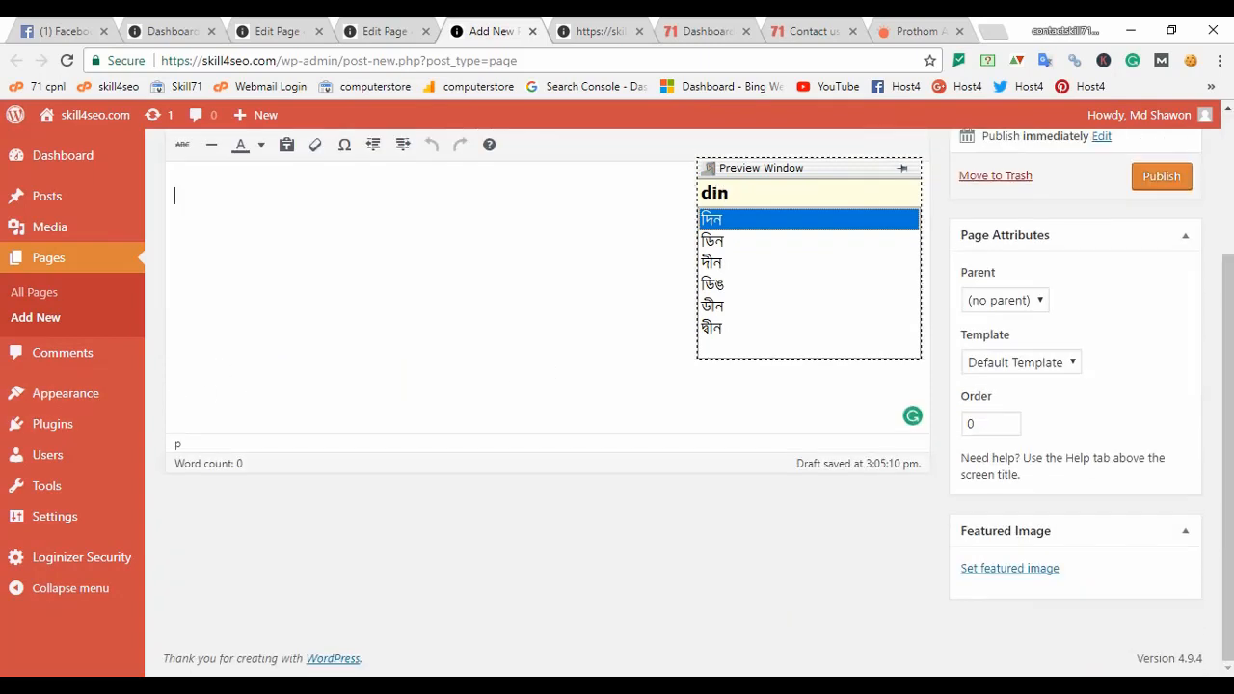
click(1164, 181)
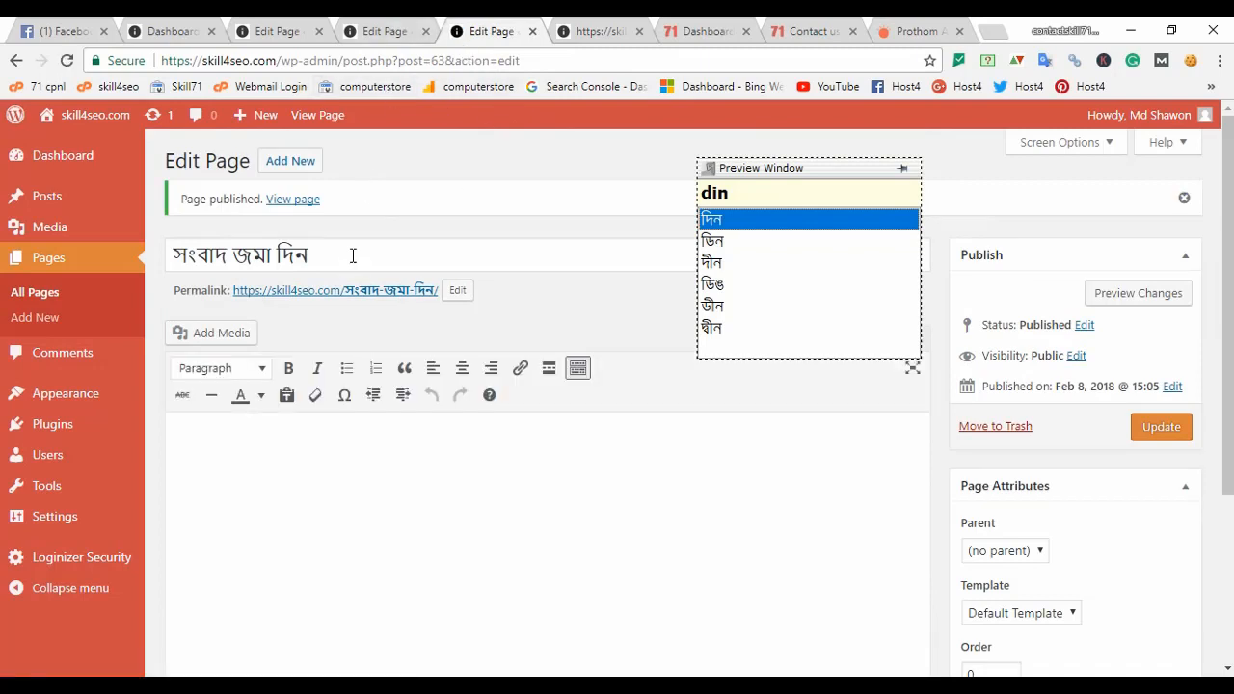
Open another blank new page in a new browser tab and close the tab of the page just published
right_click(40, 318)
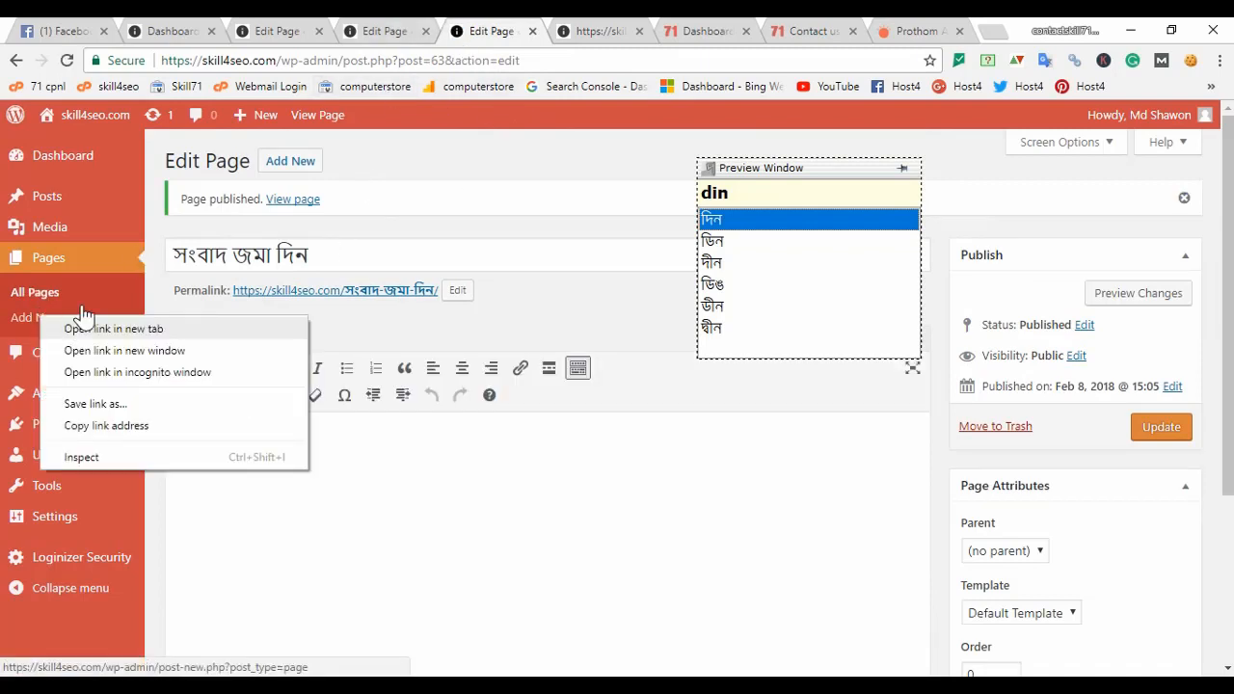
click(87, 328)
click(535, 31)
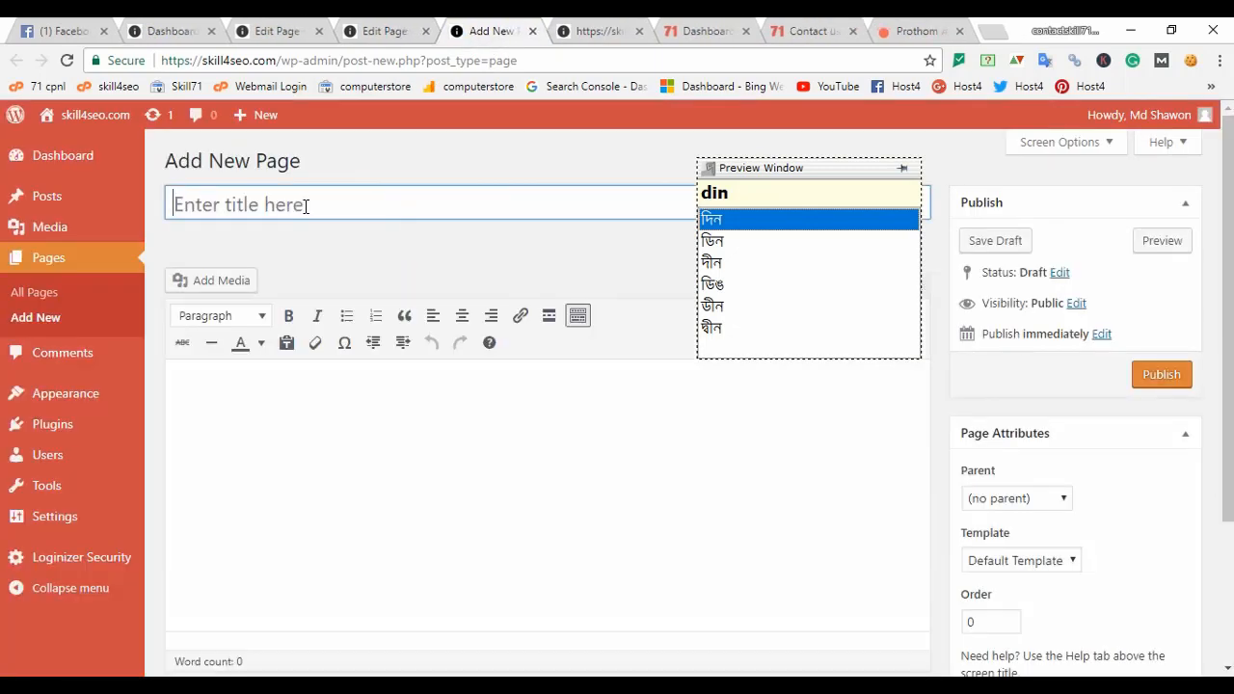
Title the new page "রিপোর্টার" in Bengali and publish it with an empty body
text(dinr)
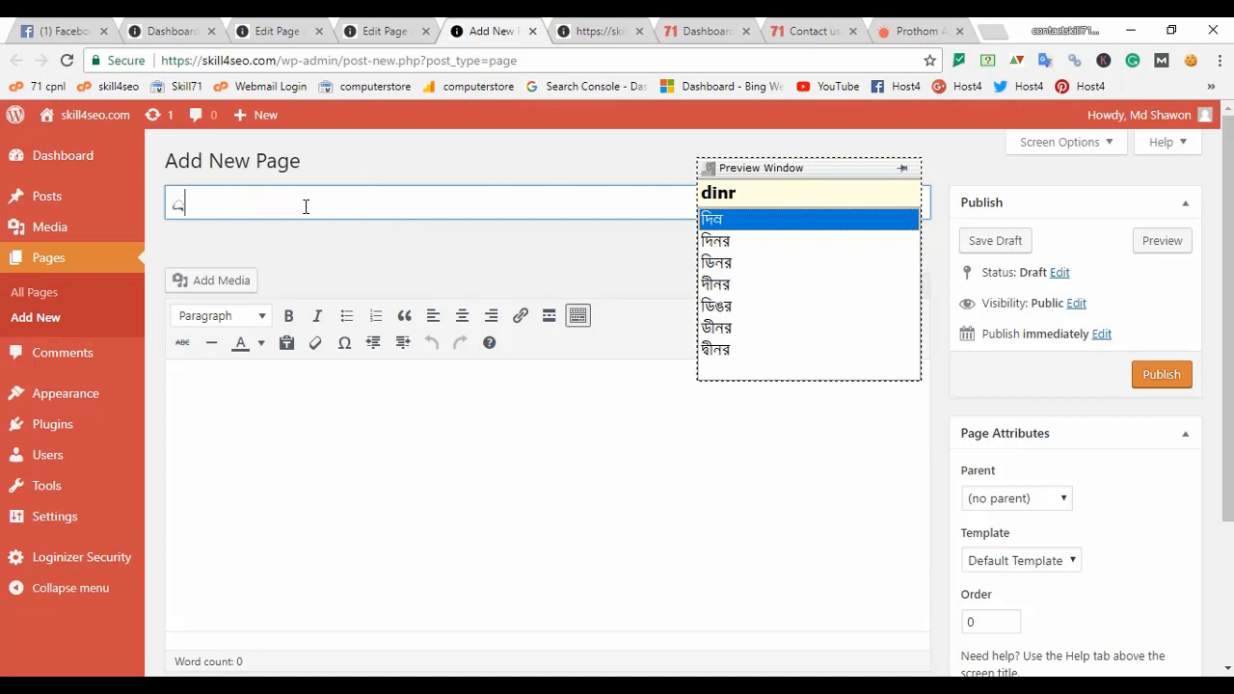
key(BackSpace)
key(BackSpace)
key(BackSpace)
key(BackSpace)
text(r)
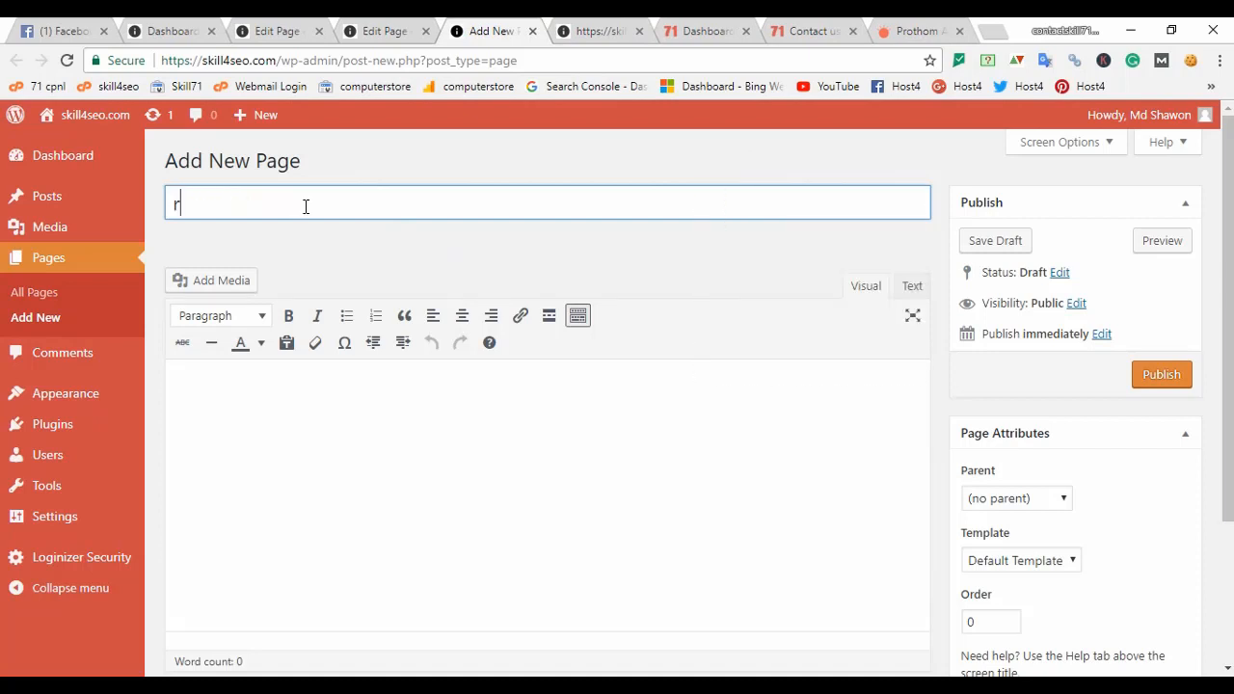
text(ipOrTar)
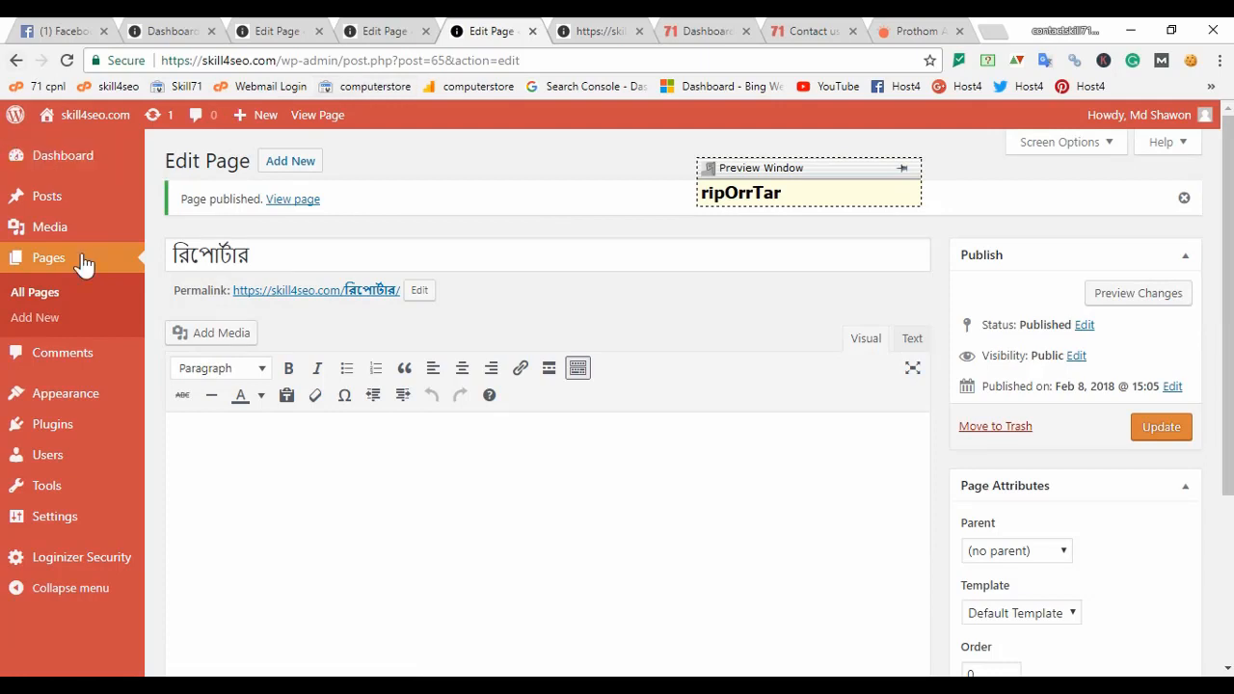
Check the navigation on the site's front page and open the menu management screen from the Contact us editor
click(588, 29)
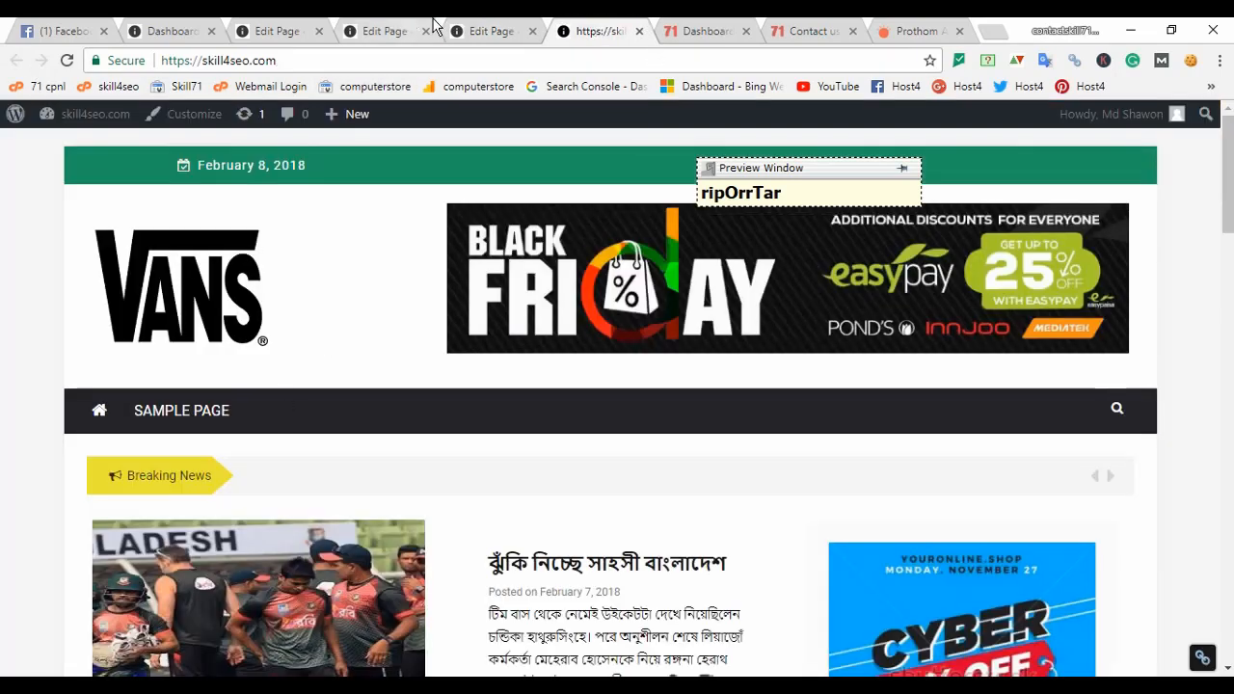
click(381, 31)
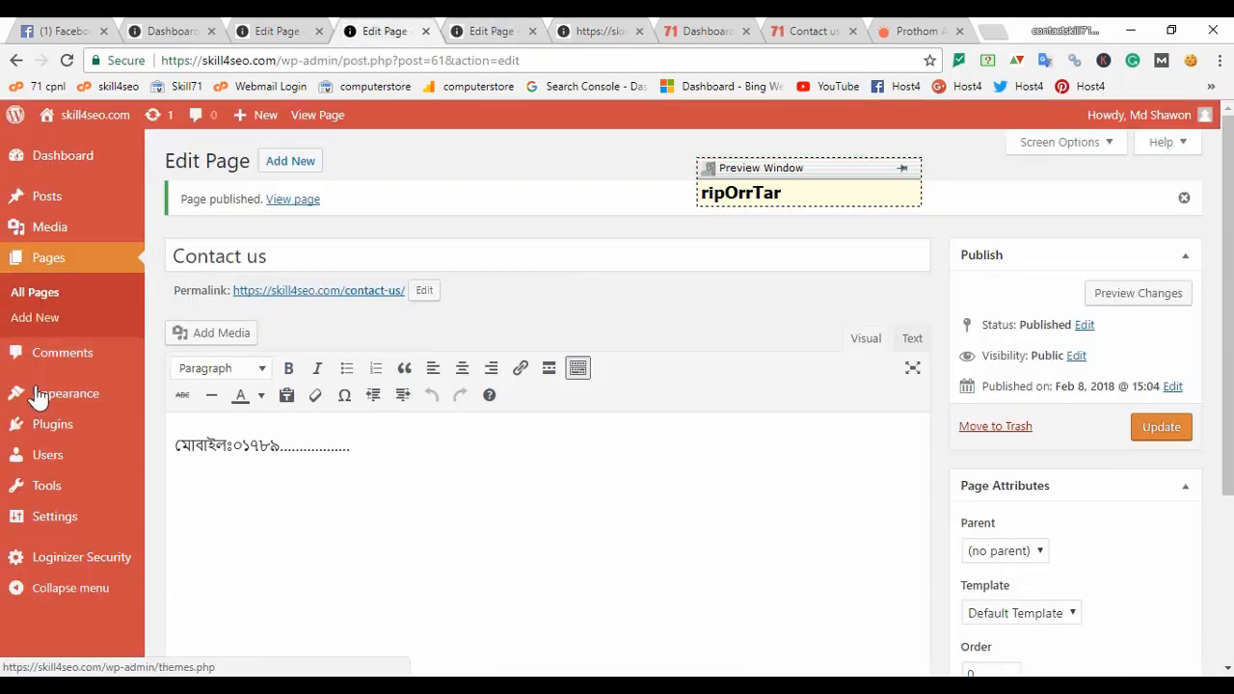
mouse_move(39, 393)
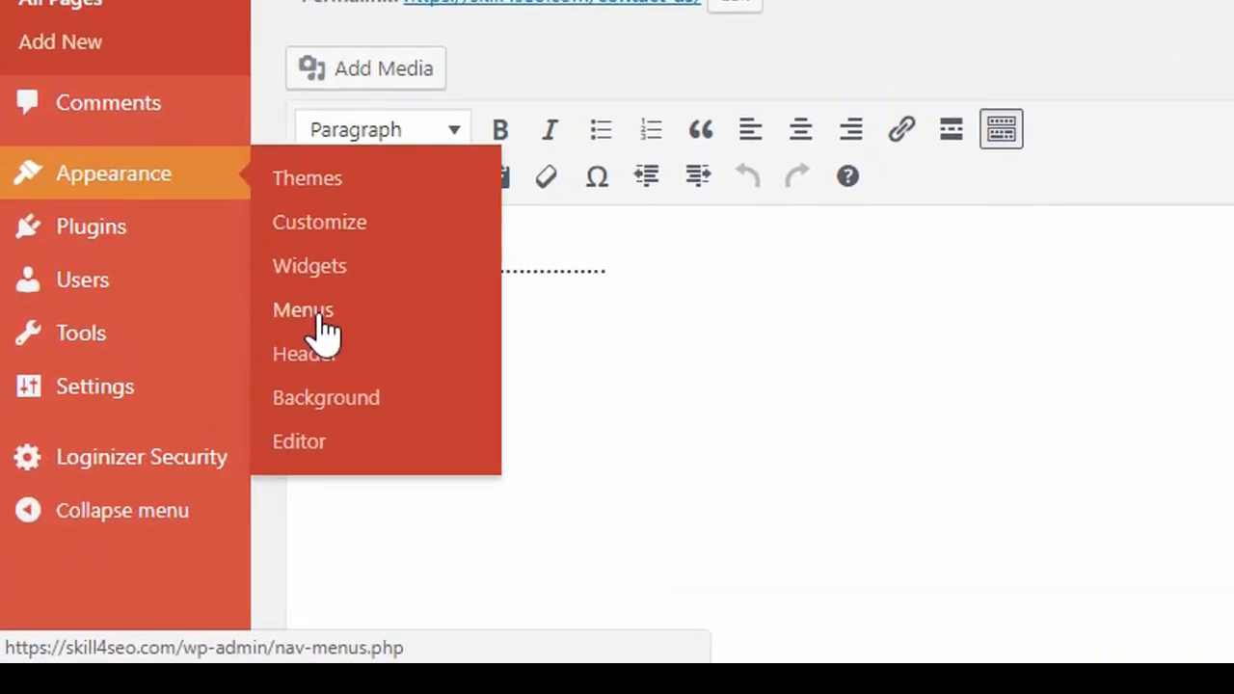
click(319, 318)
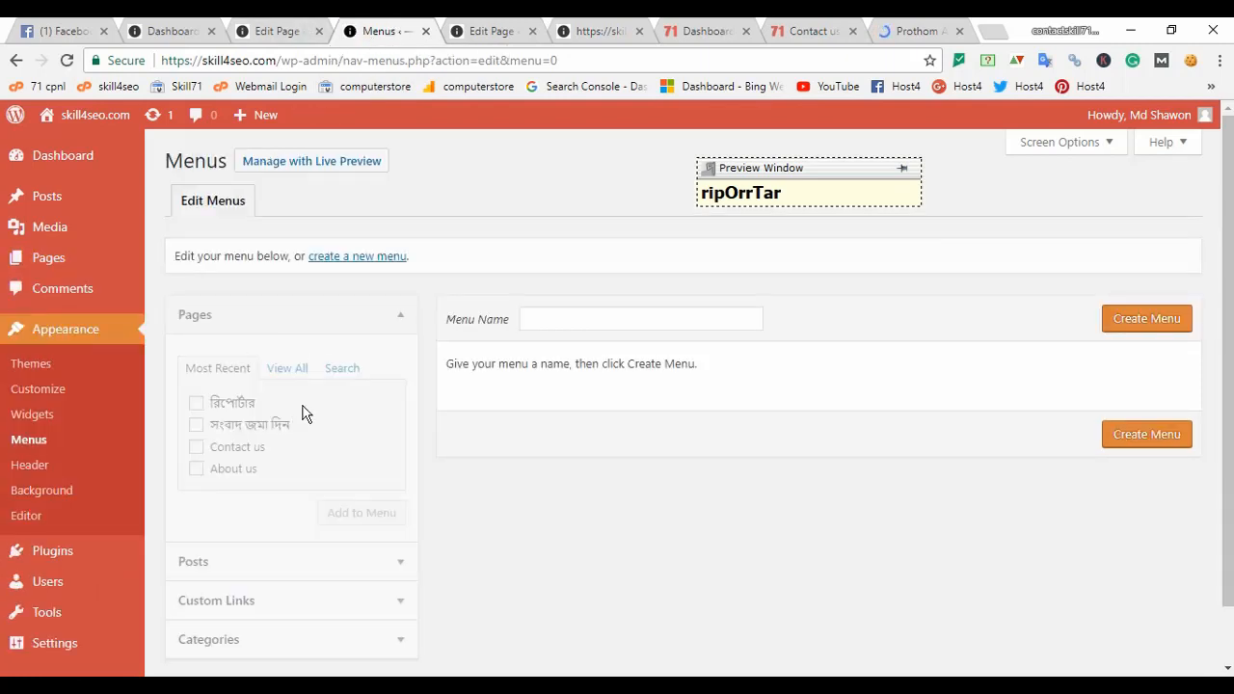
scroll(309, 401, down, 1)
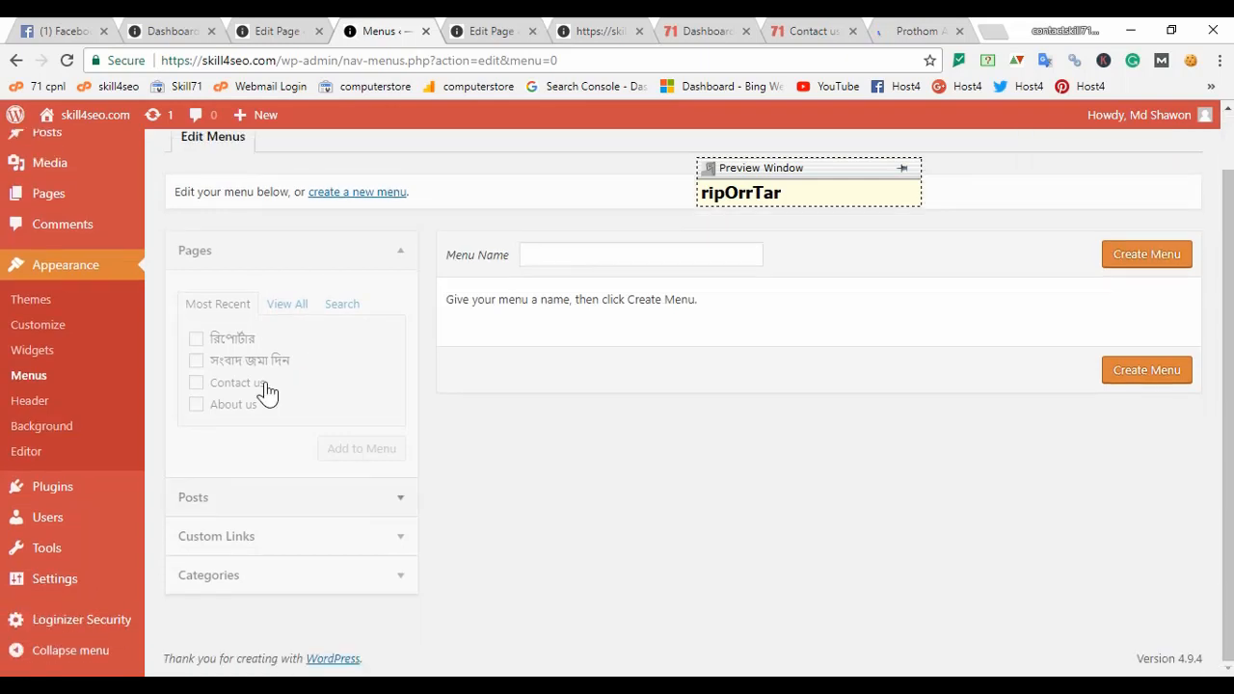
scroll(289, 404, up, 1)
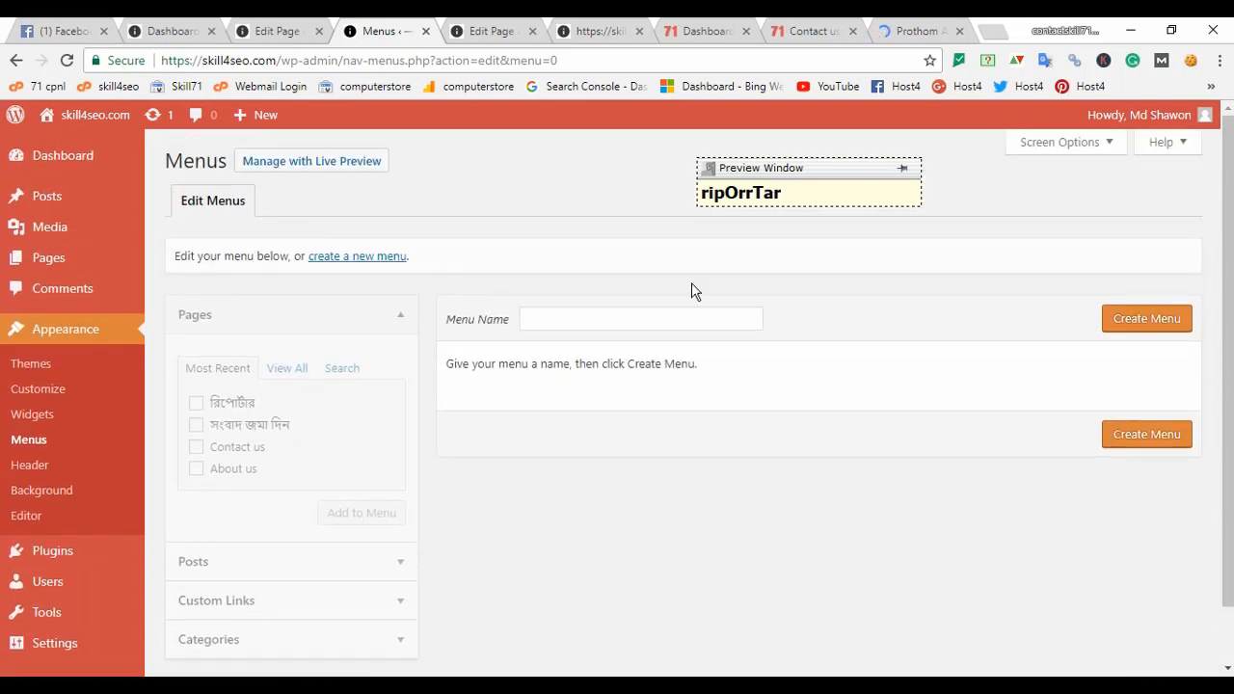
Create a new navigation menu named "Home", with the typing preview window moved slightly aside
drag(810, 175, 841, 168)
click(1147, 323)
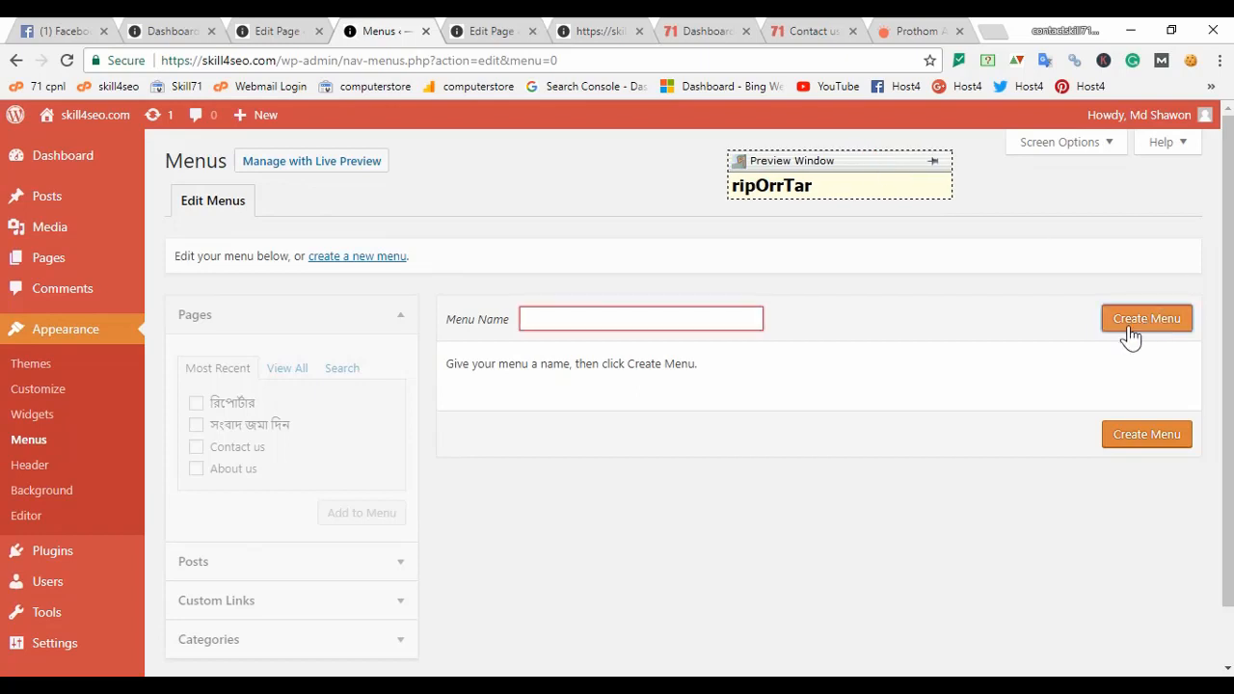
click(647, 326)
text(S)
key(BackSpace)
text(H)
key(BackSpace)
text(home)
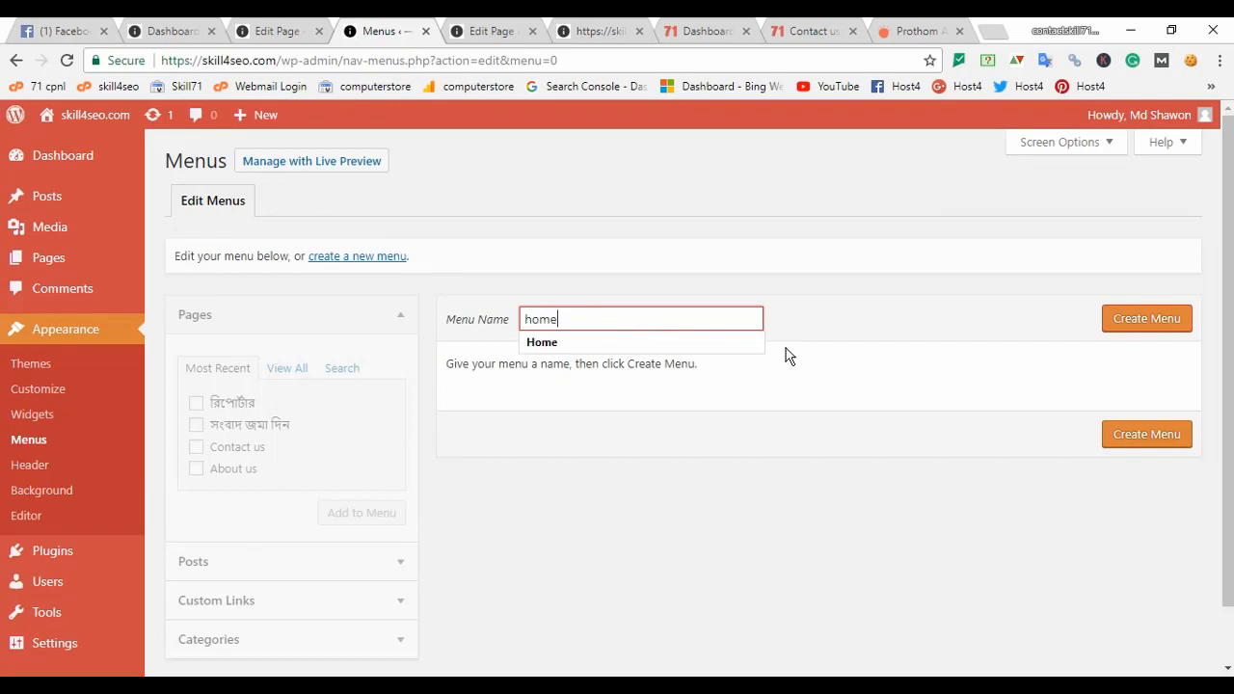
click(652, 347)
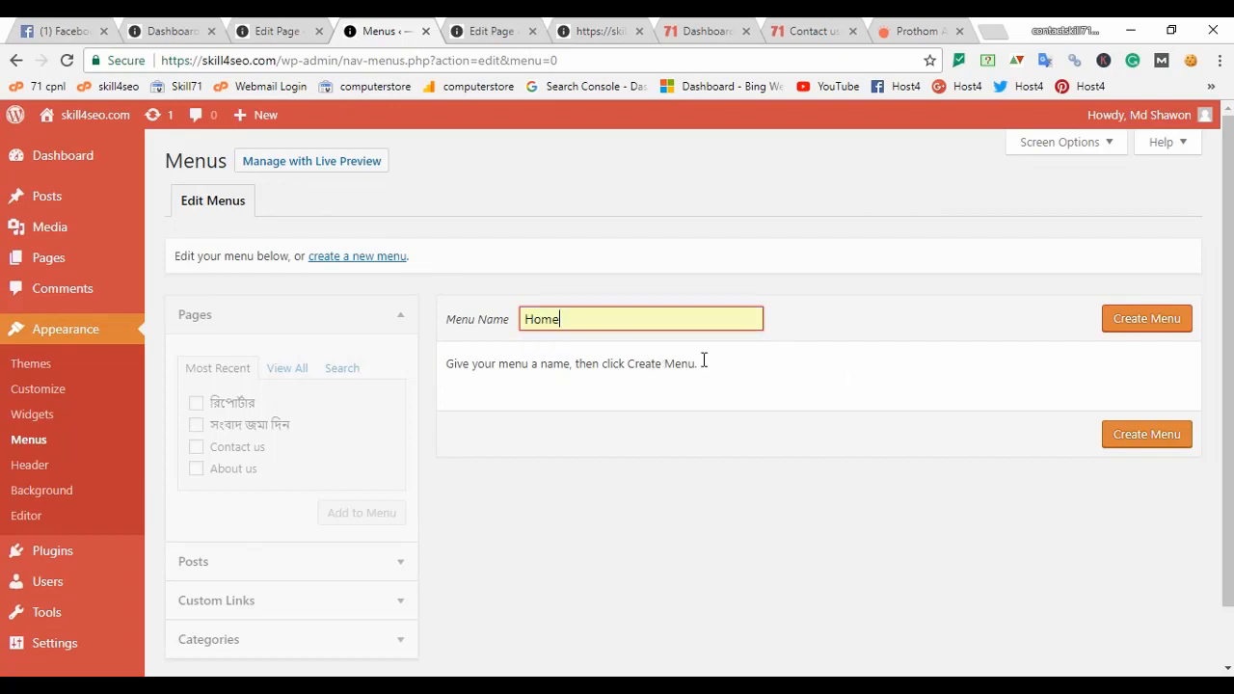
click(1135, 324)
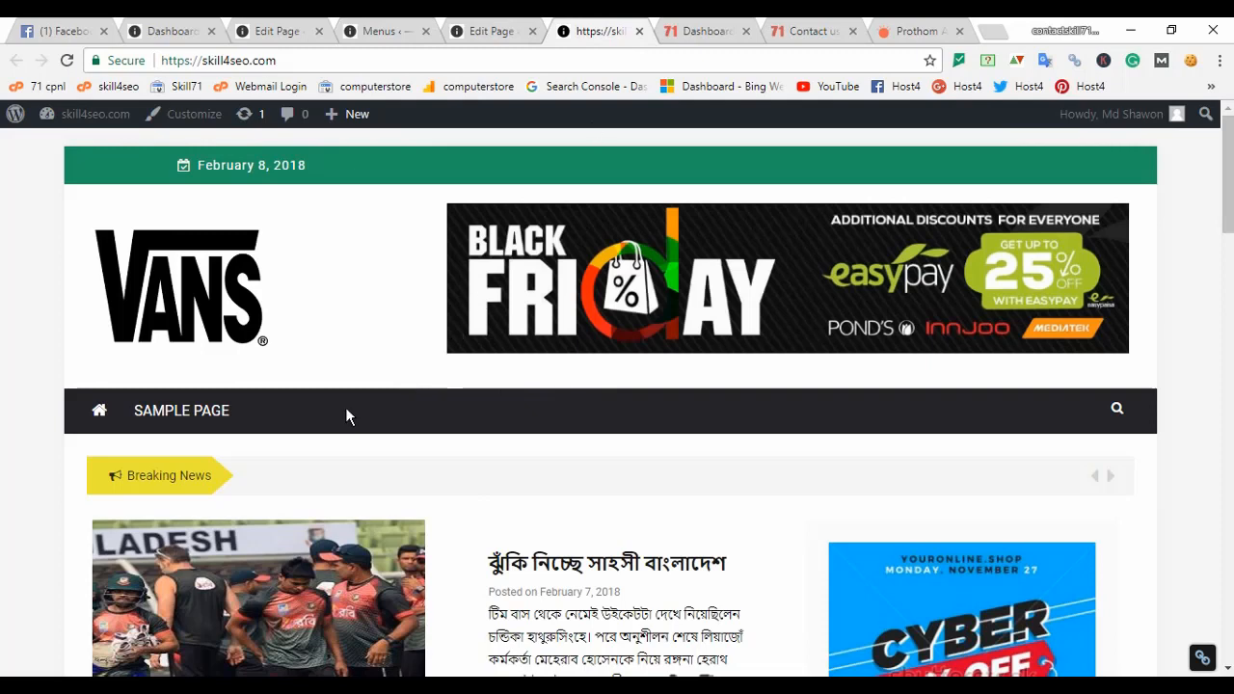
In the Home menu's settings, enable the Top Menu and Primary display locations and automatic adding of new top-level pages
click(381, 31)
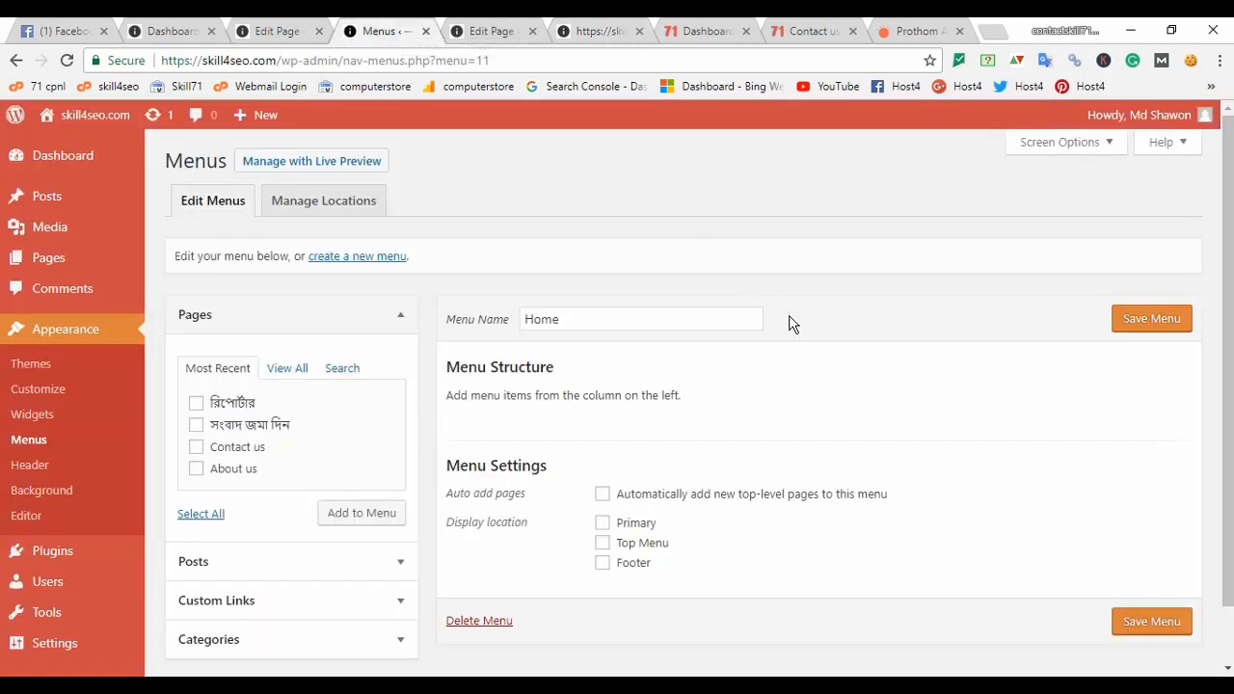
scroll(794, 326, down, 1)
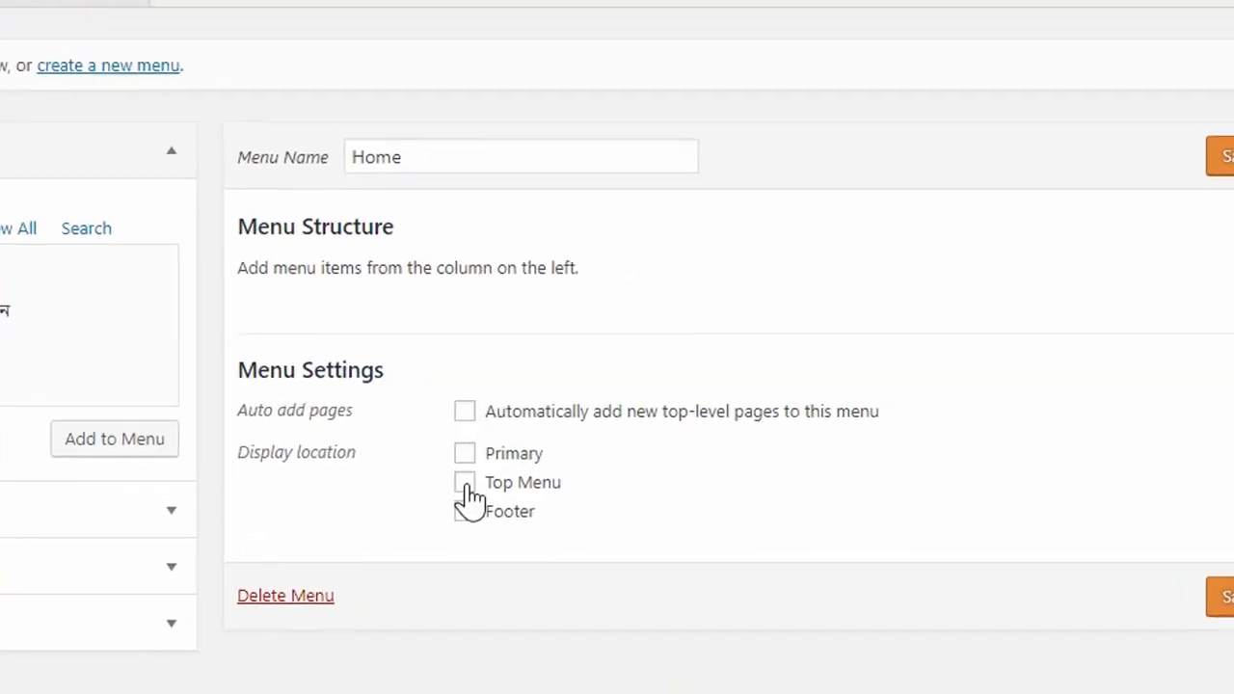
click(601, 478)
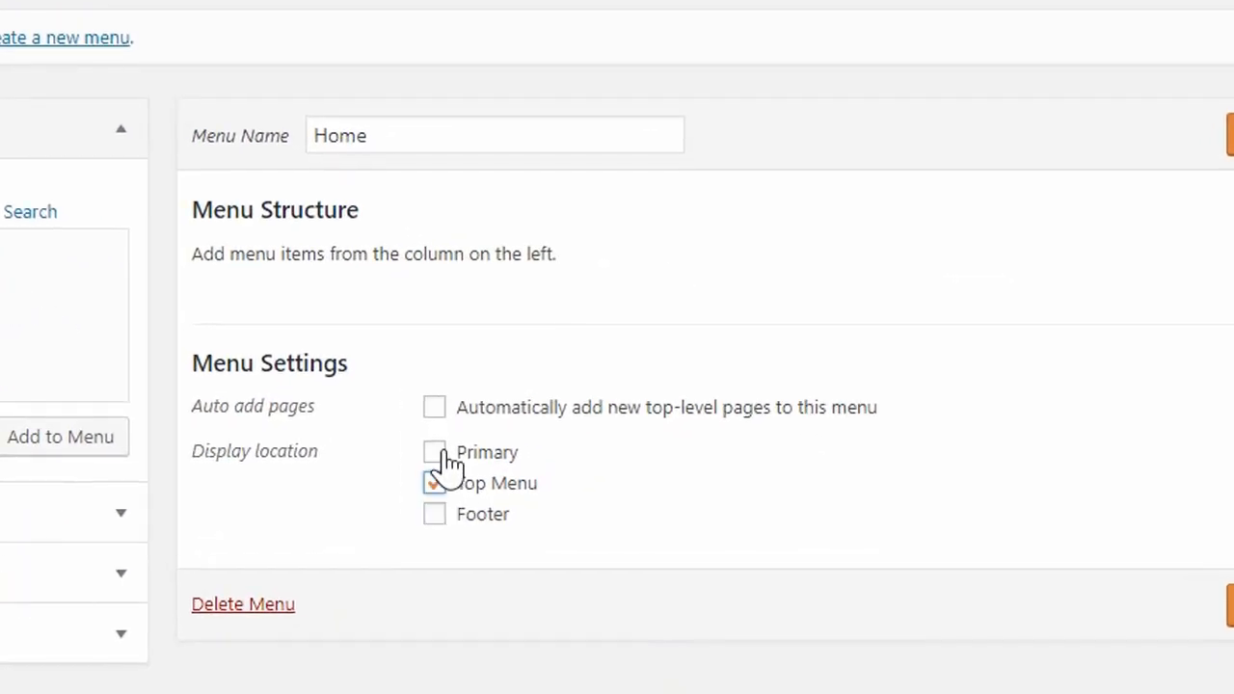
click(445, 453)
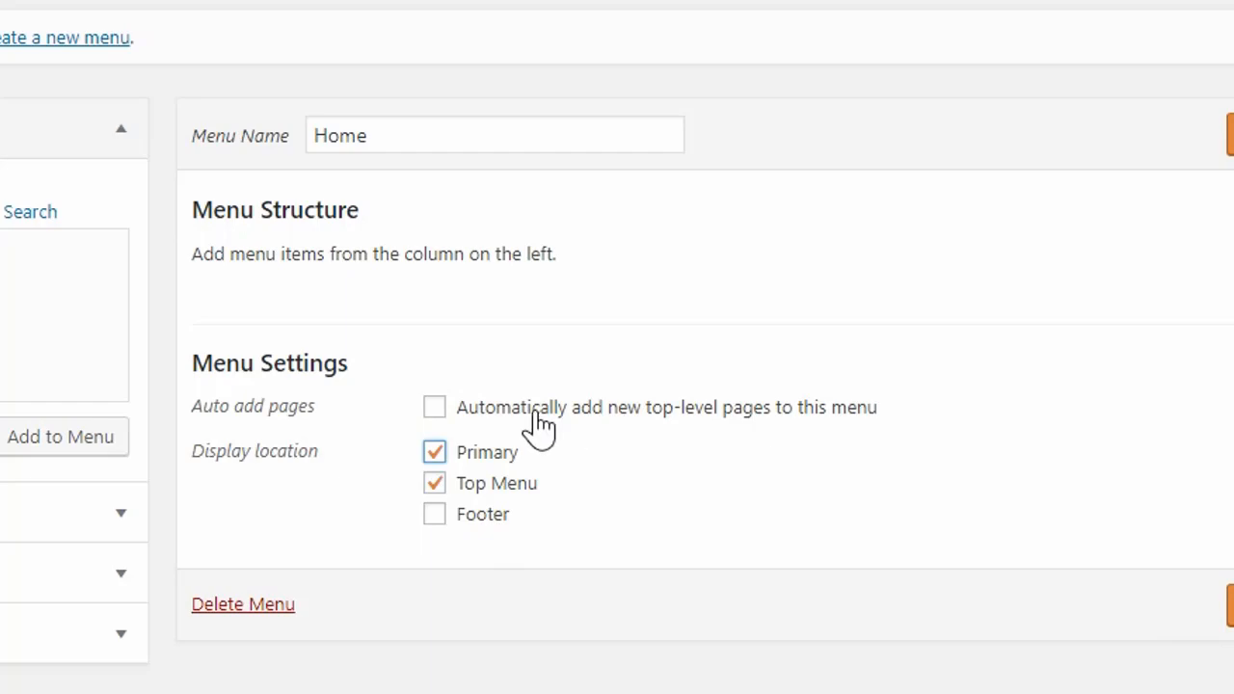
click(435, 407)
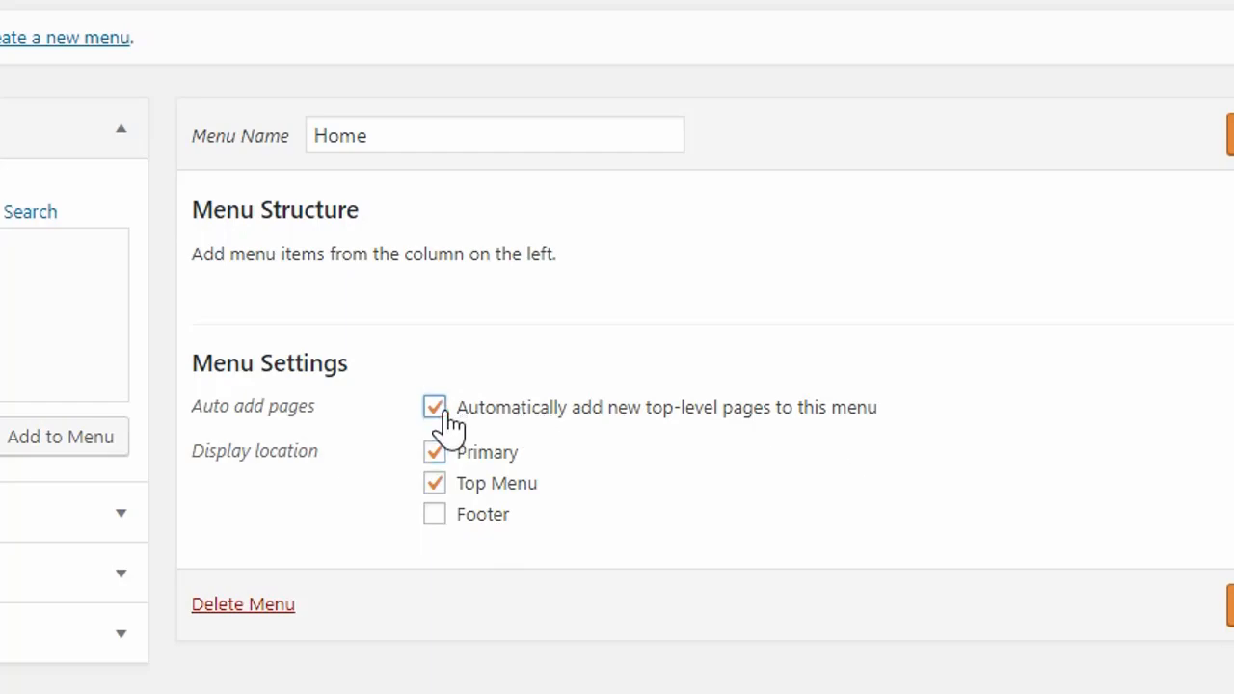
Examine the header area of the site's front page and return to the menu editor
click(540, 29)
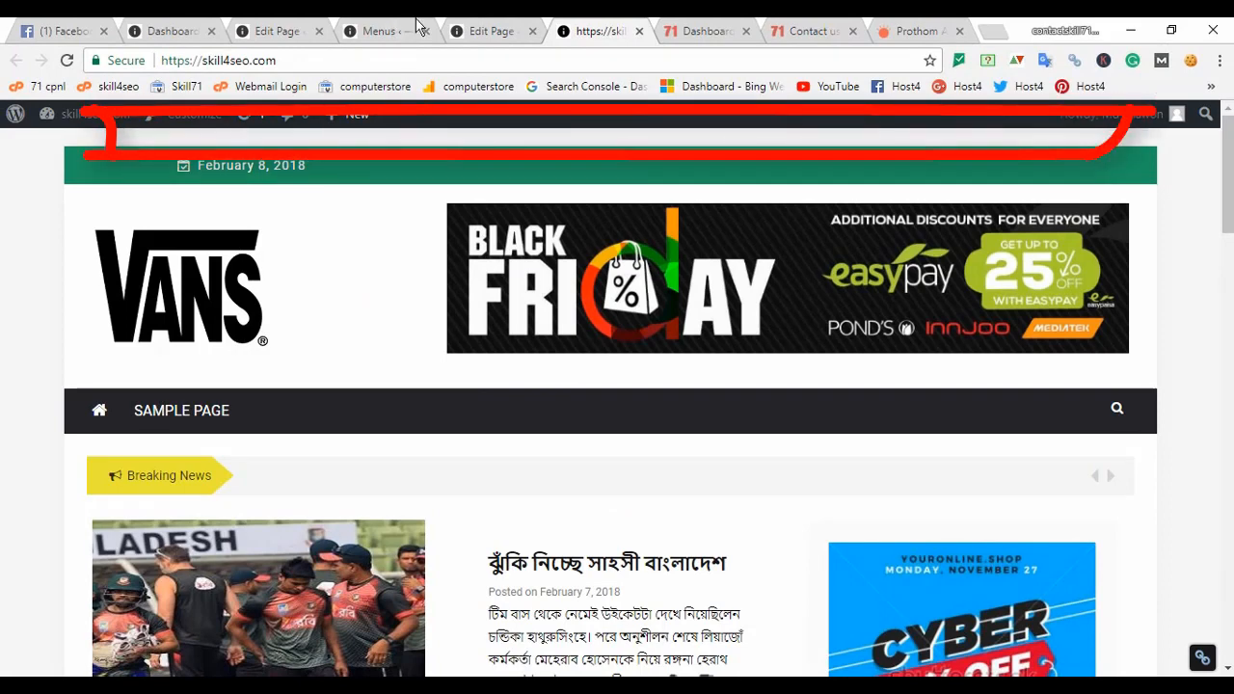
click(482, 31)
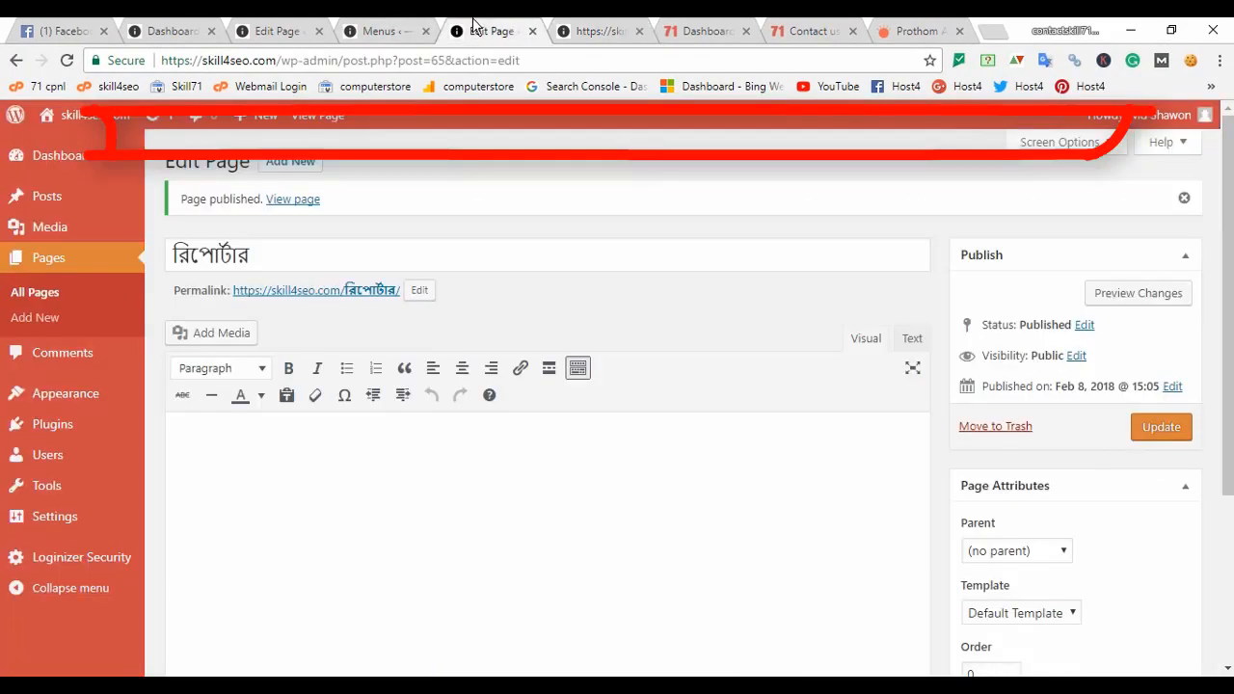
click(379, 26)
click(1177, 559)
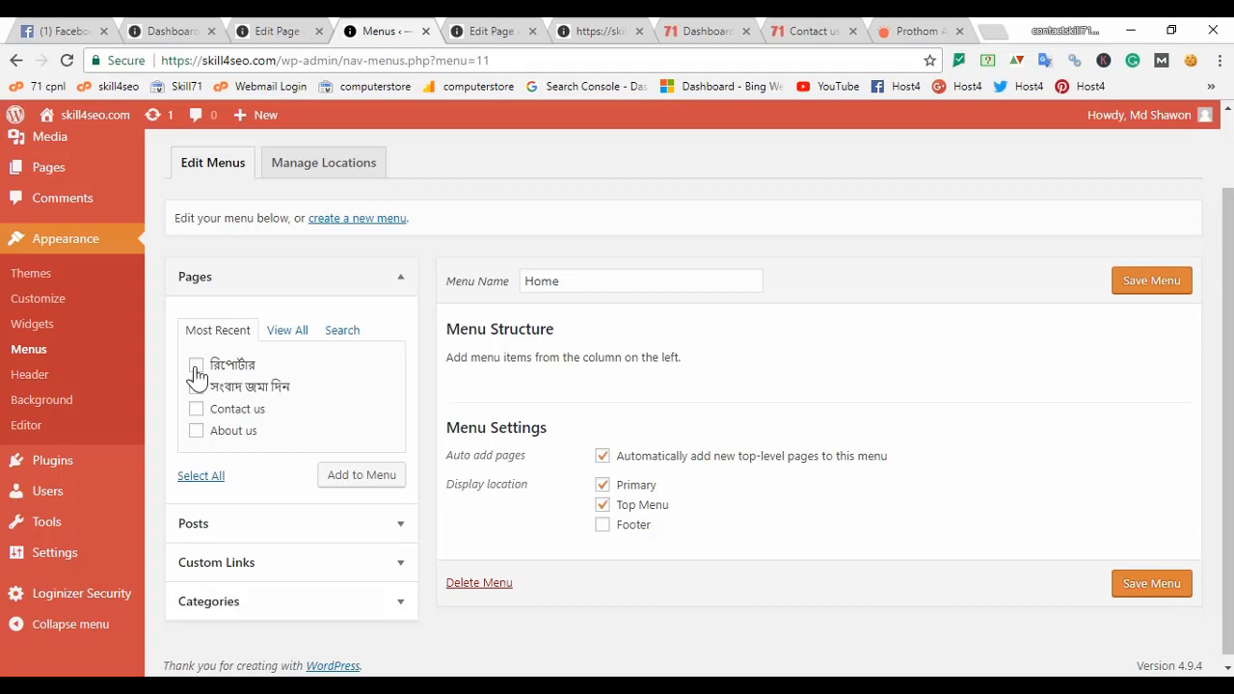
Add the pages Contact us, About us, সংবাদ জমা দিন and রিপোর্টার to the Home menu
click(195, 409)
click(196, 431)
click(196, 387)
click(196, 367)
click(362, 476)
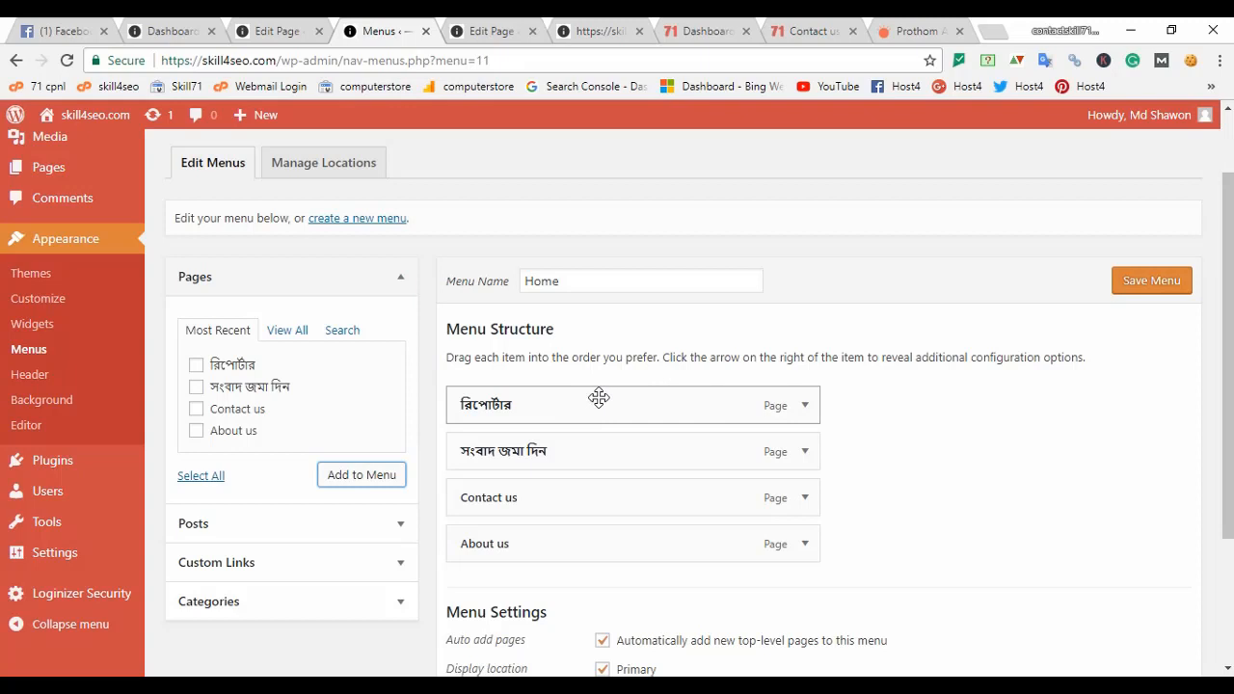
scroll(350, 489, down, 1)
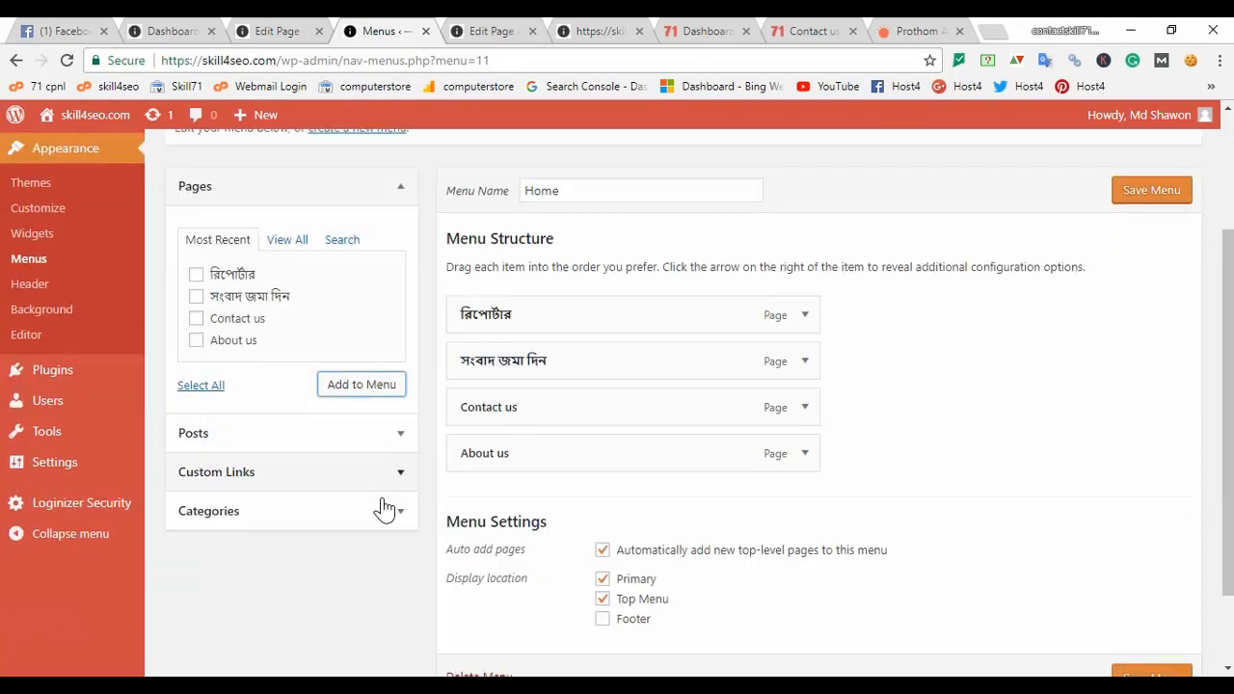
click(334, 474)
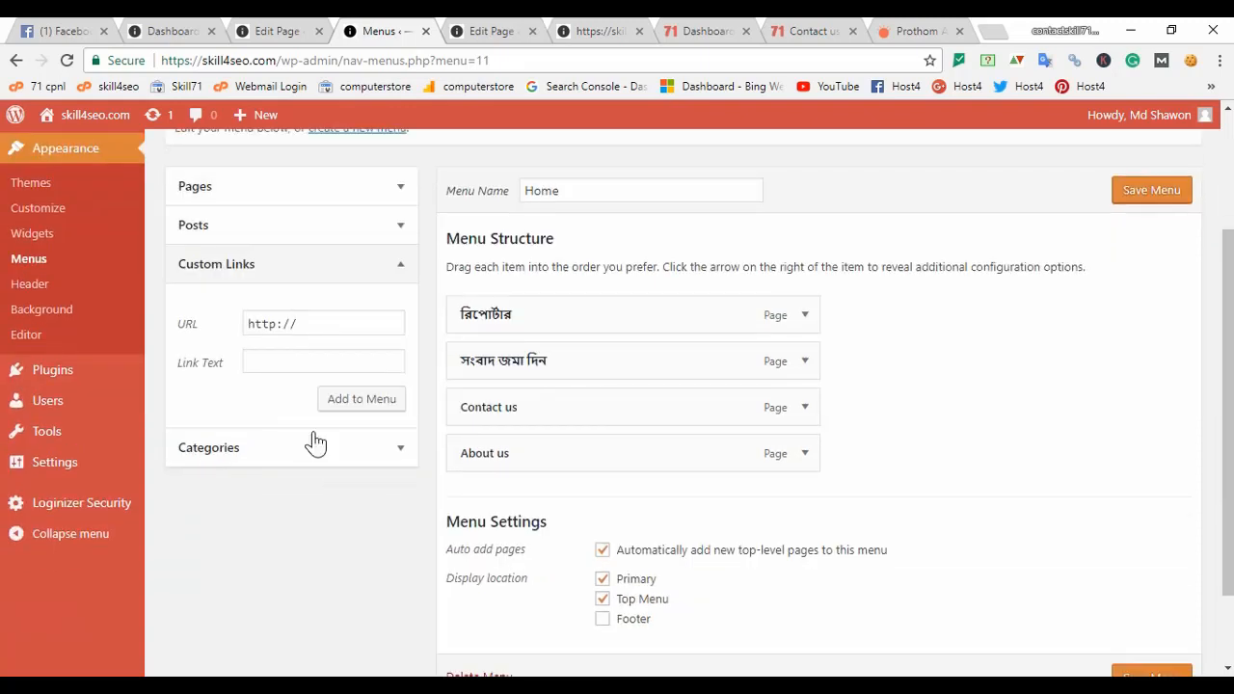
click(331, 323)
click(283, 362)
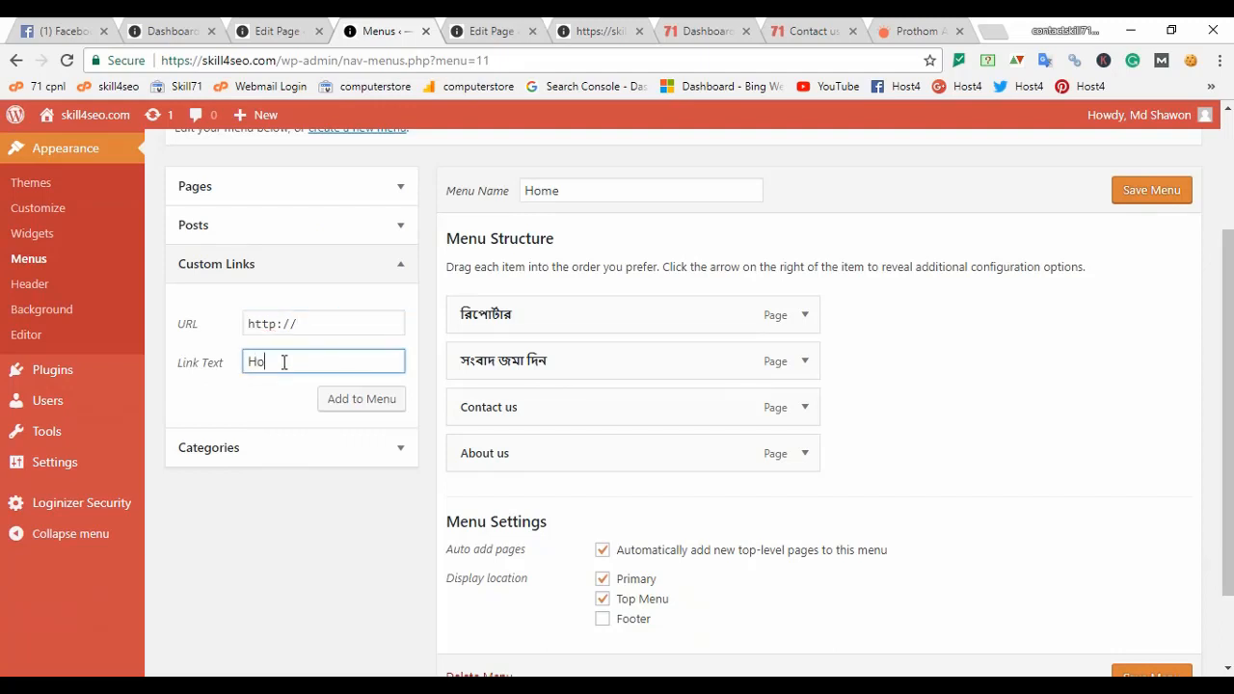
click(332, 323)
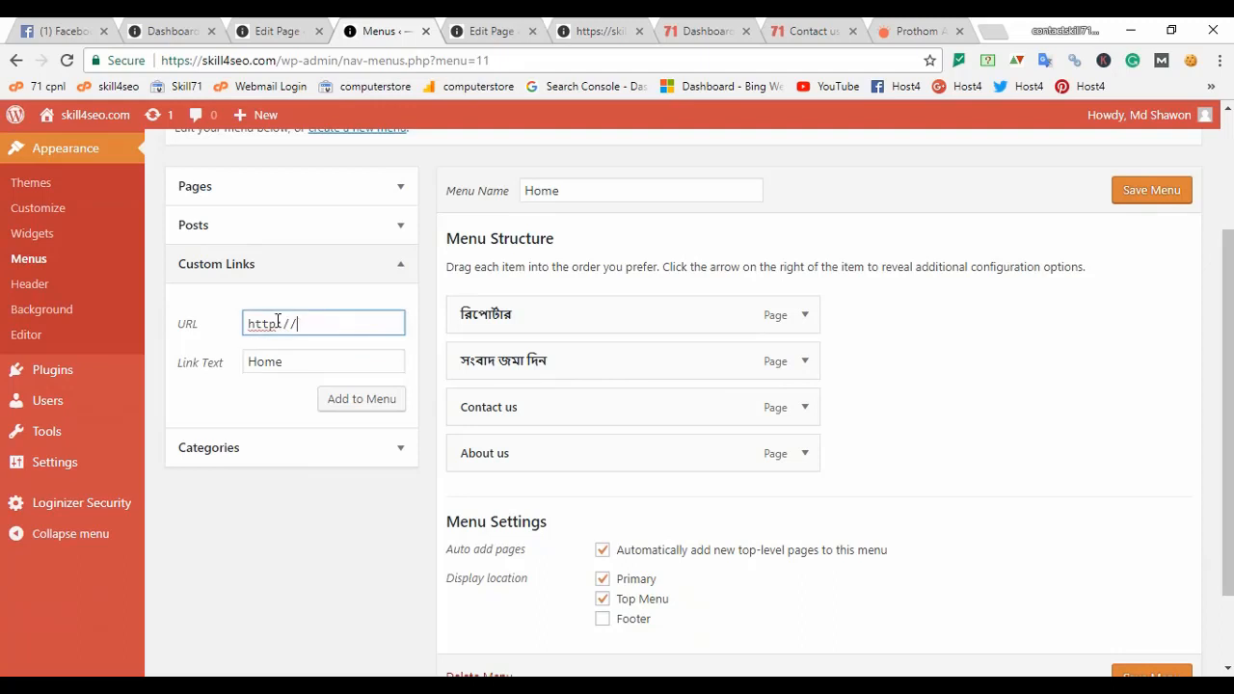
text(s)
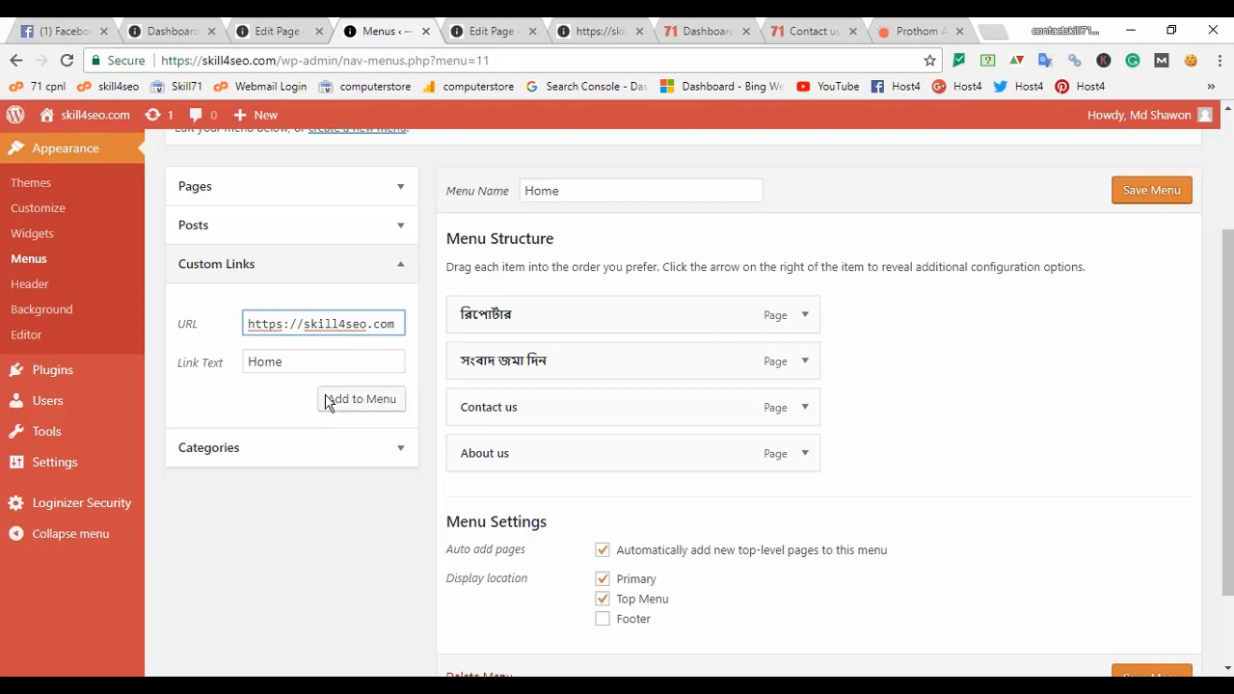
click(355, 413)
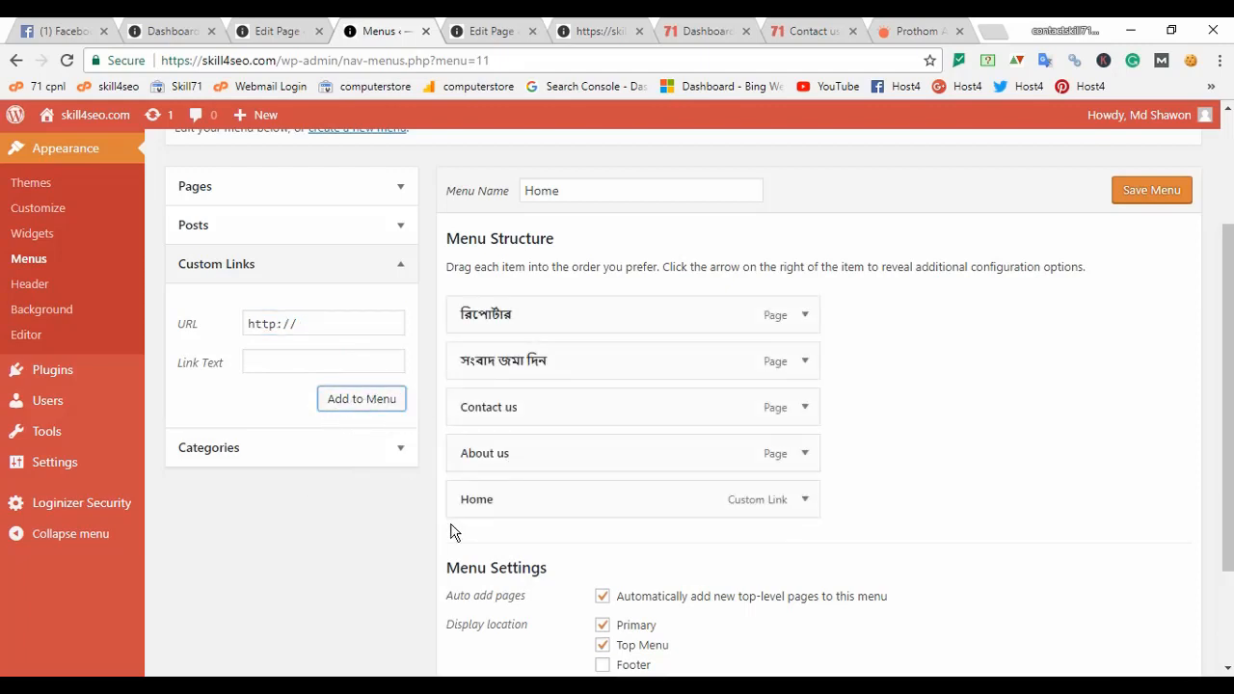
Reorder the menu items as Home, Contact us, About us, সংবাদ জমা দিন, রিপোর্টার
drag(493, 504, 494, 318)
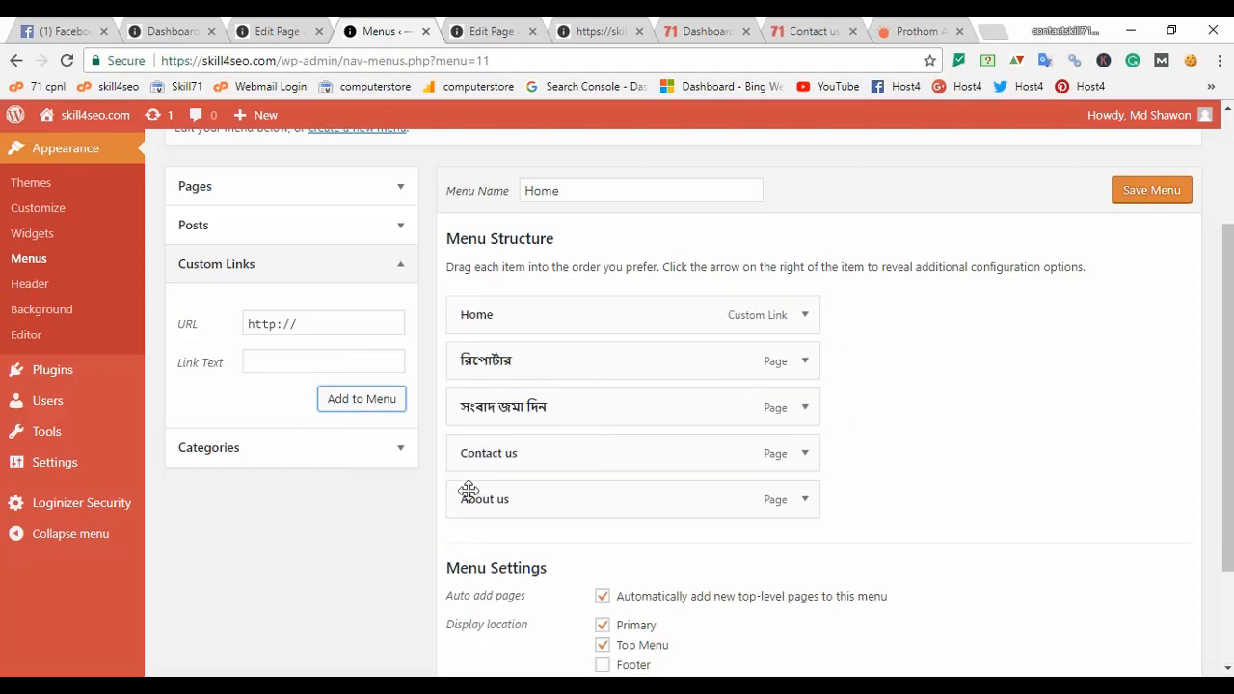
drag(536, 460, 534, 359)
drag(523, 498, 520, 465)
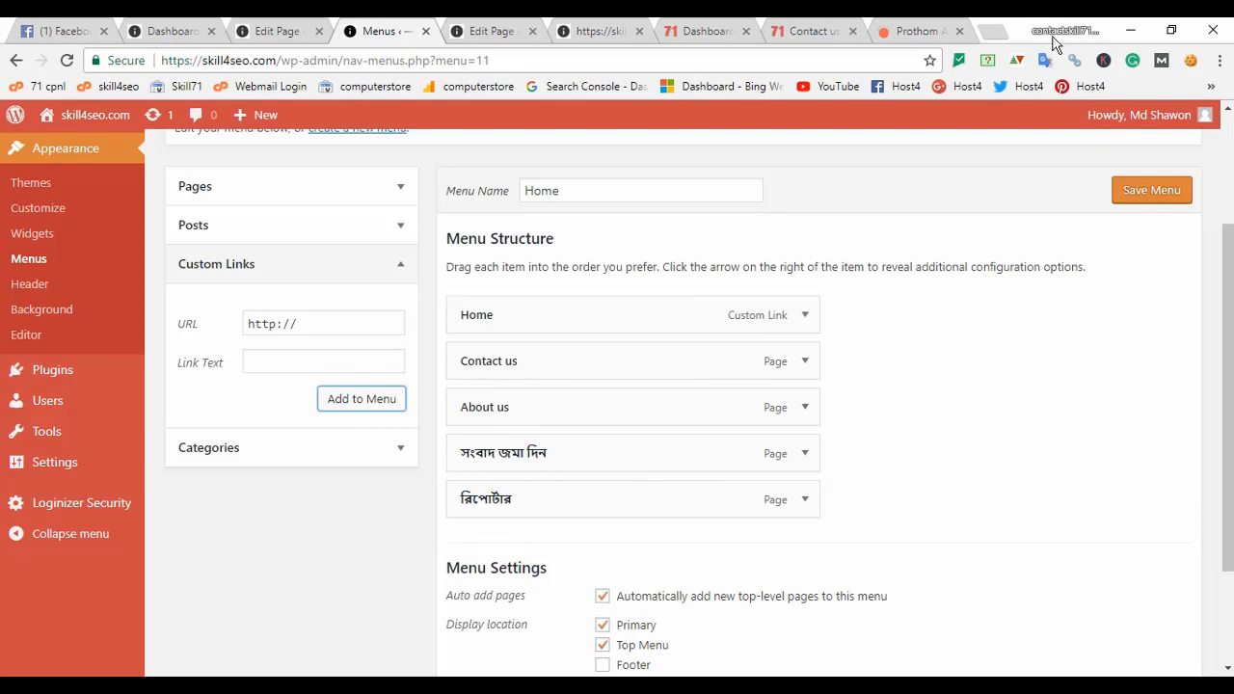
Examine the navigation bar and the Buy SEO Service submenu on the skill71.com contact page, and return to the menu editor
click(718, 31)
click(813, 29)
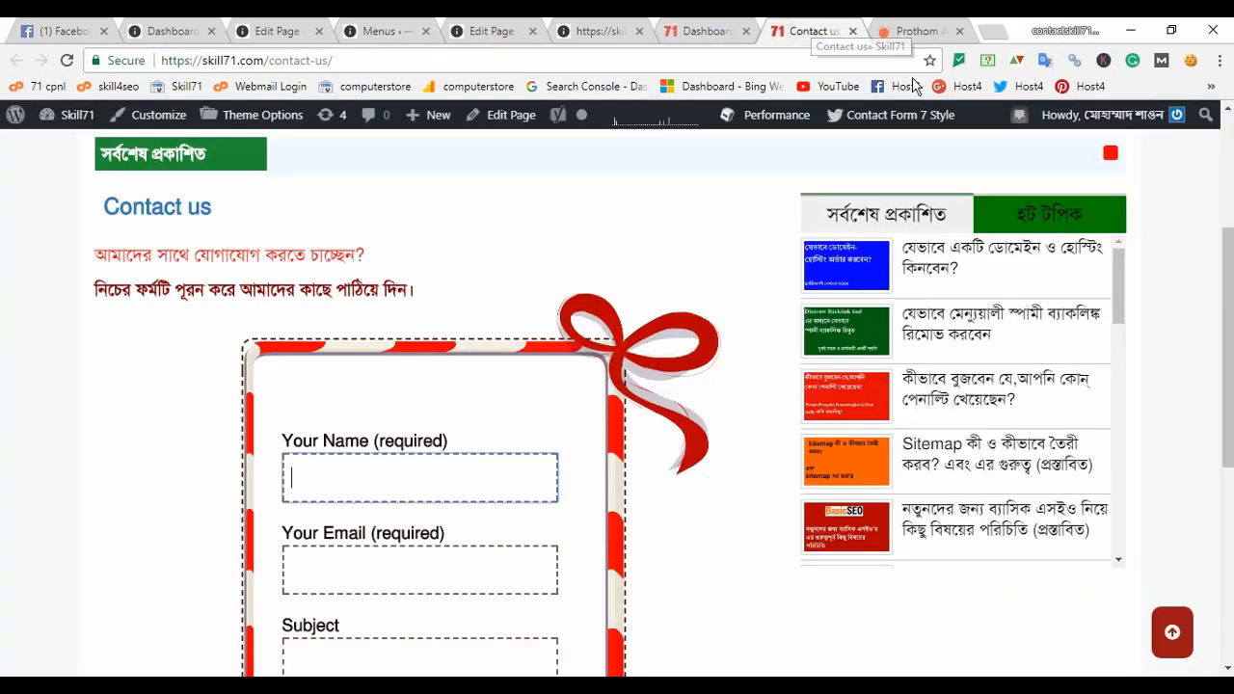
scroll(674, 352, up, 3)
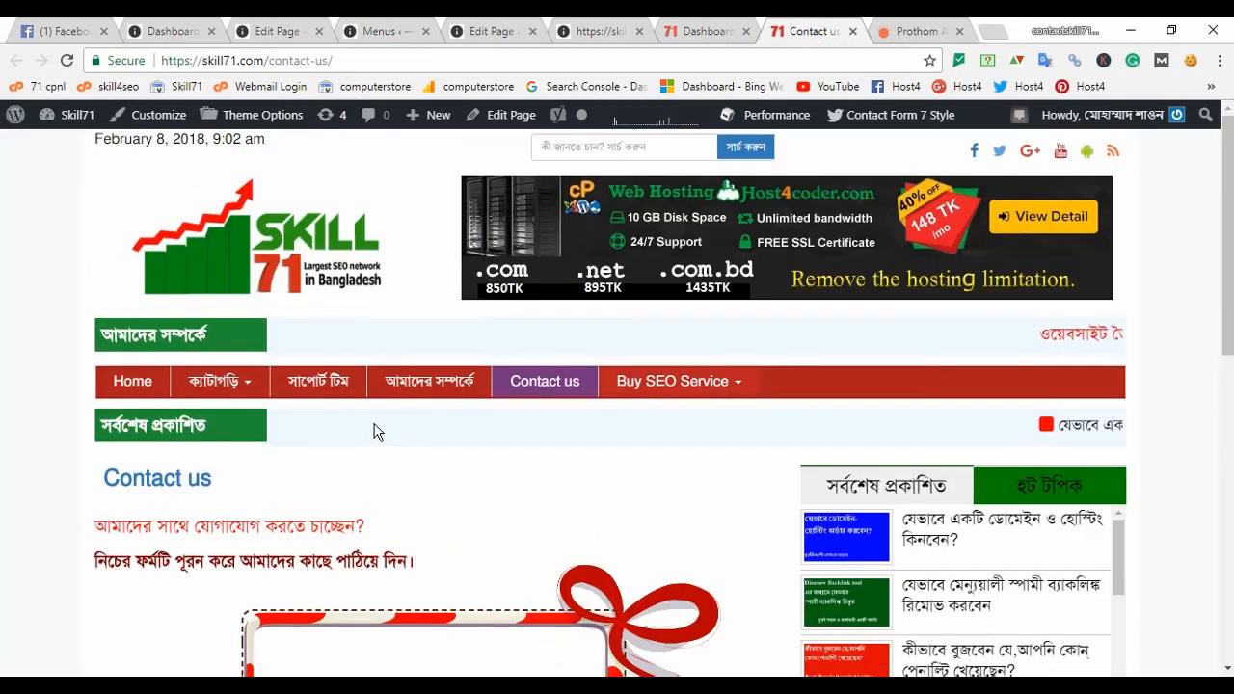
click(707, 391)
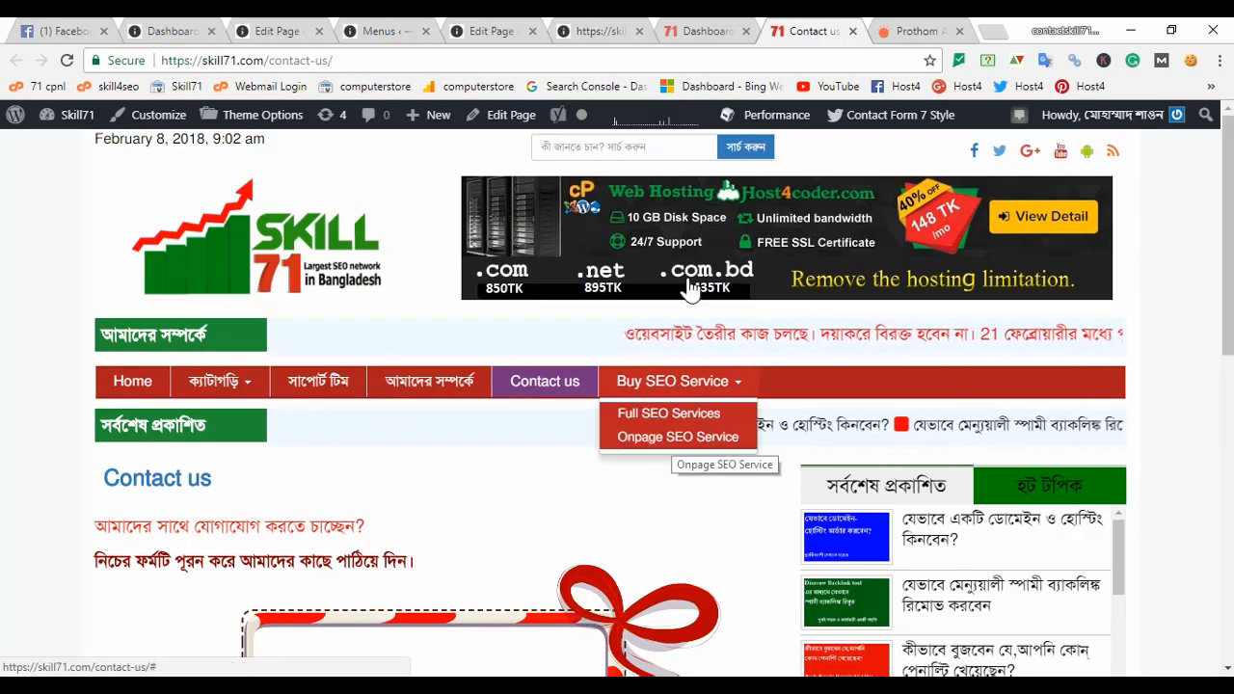
click(704, 30)
click(803, 28)
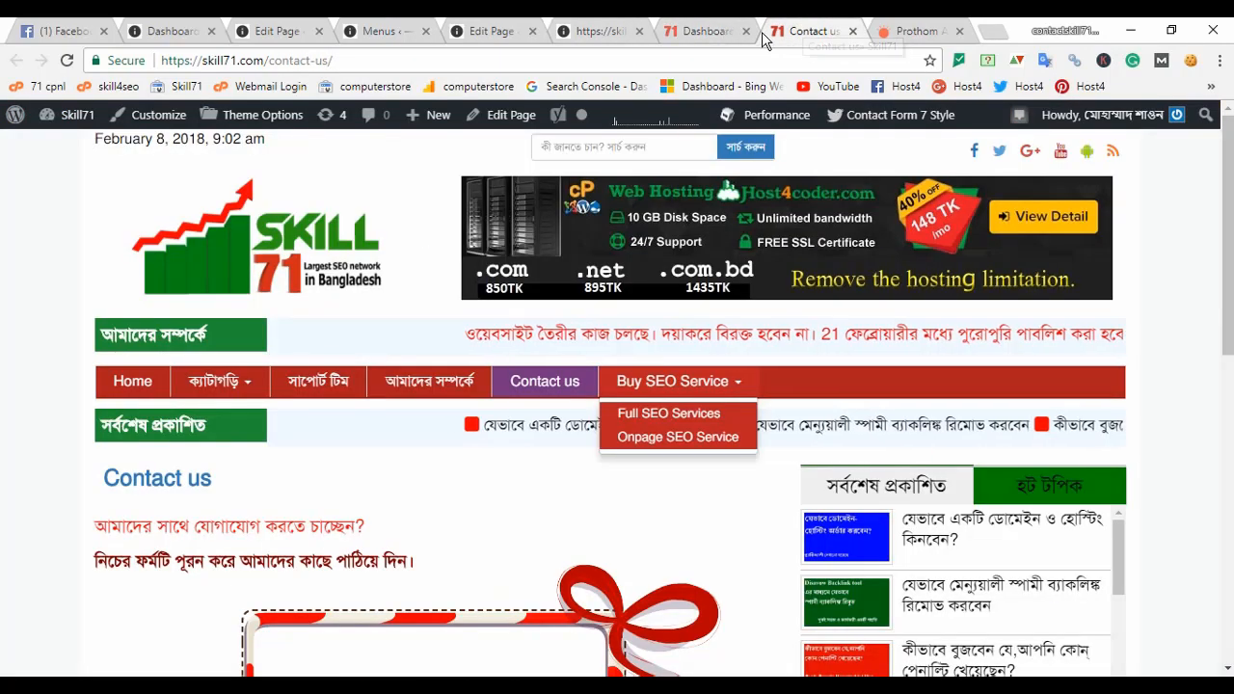
click(372, 27)
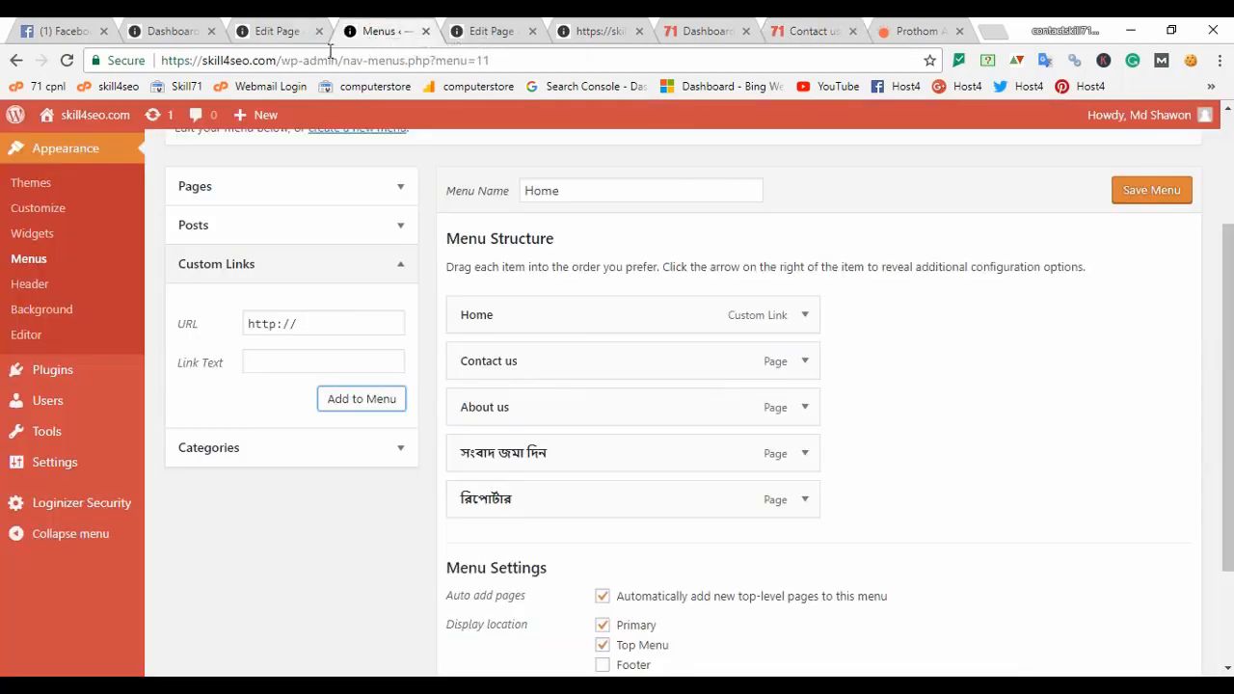
Enter "আরো খবর" in Bengali as the text of another custom link and try adding it without a full URL
click(324, 327)
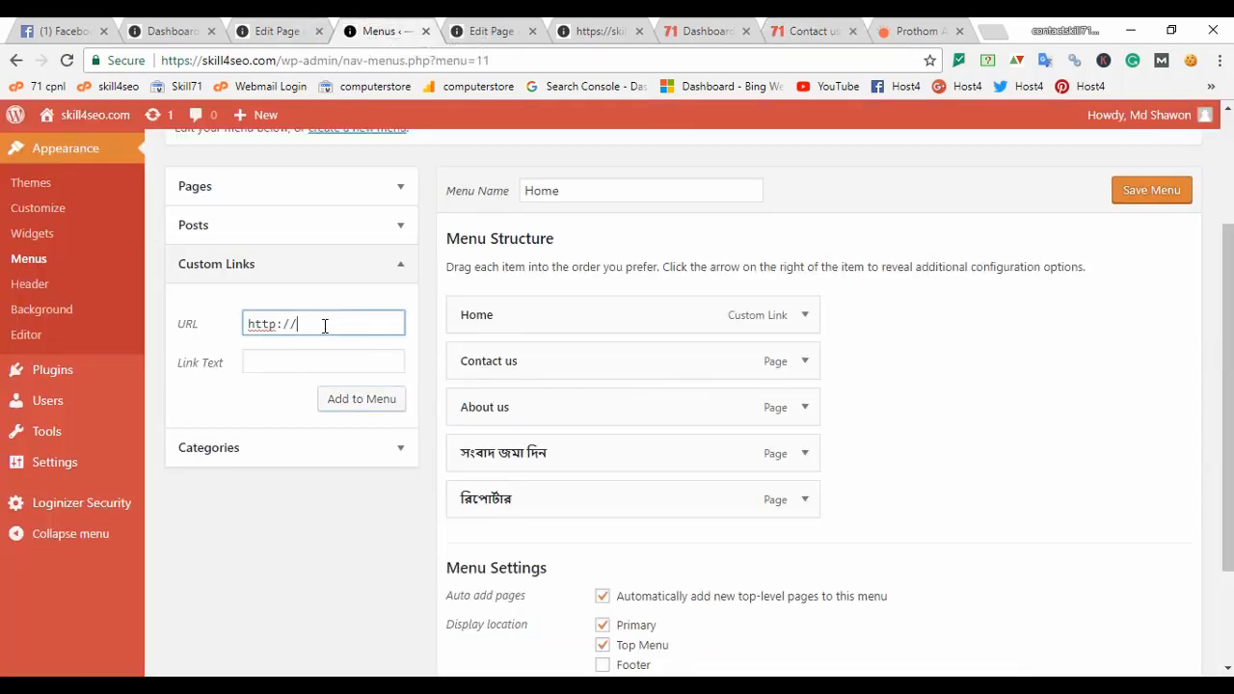
click(310, 357)
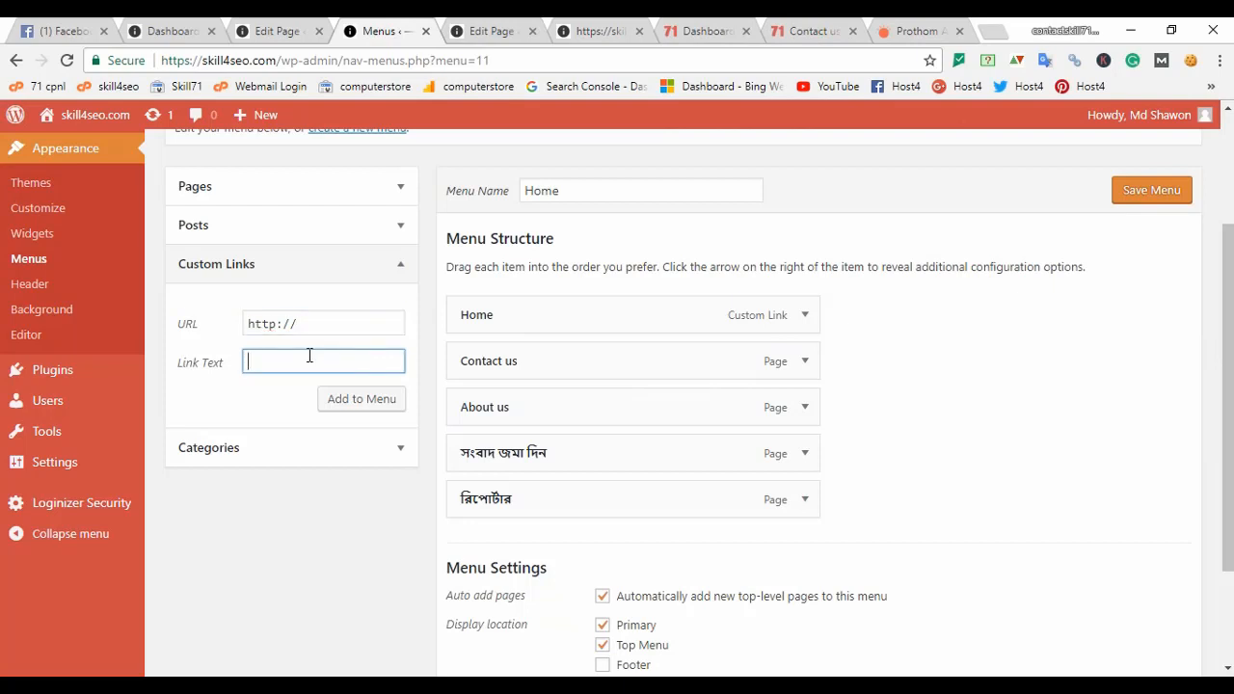
text(amader)
text(আরো খব)
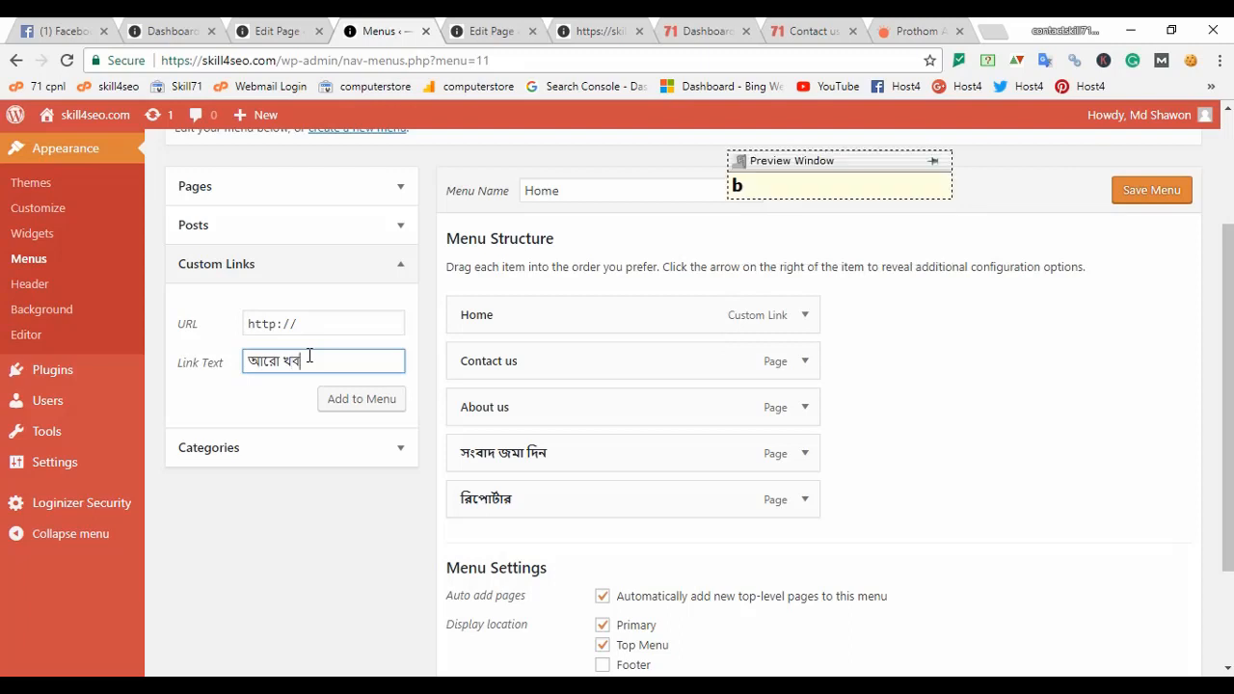
text(র)
click(365, 407)
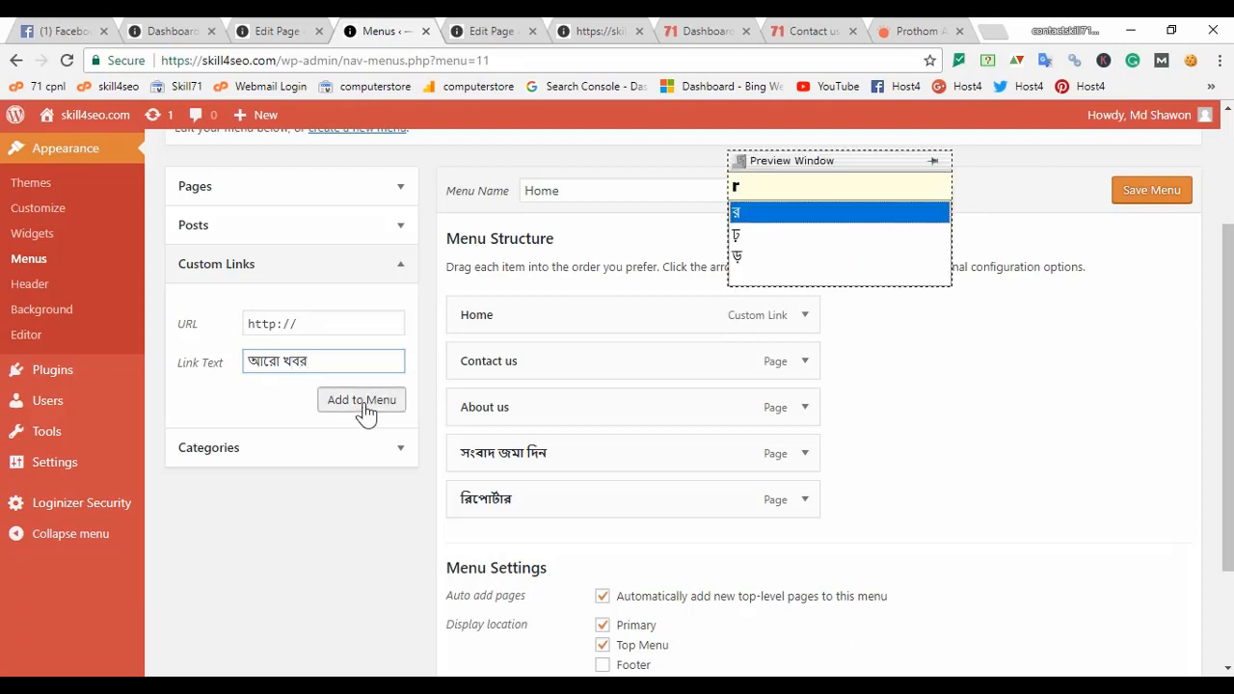
click(348, 326)
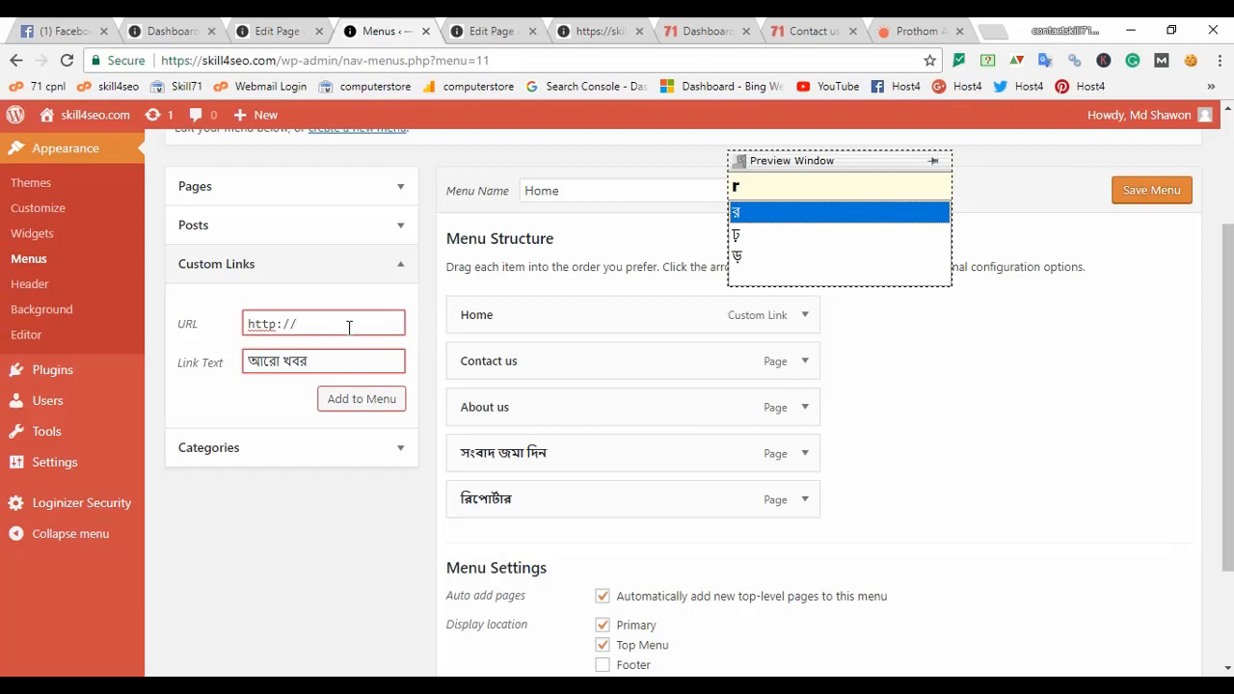
text(ফাচ)
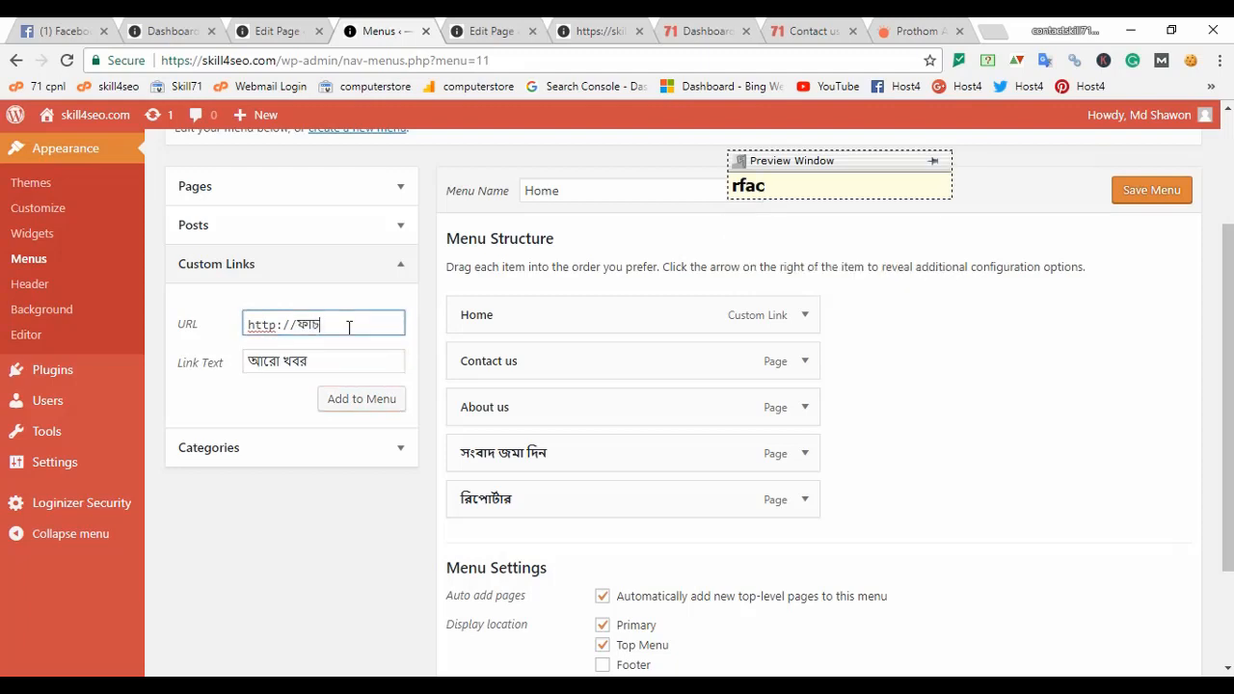
key(BackSpace)
key(BackSpace)
key(BackSpace)
key(BackSpace)
key(BackSpace)
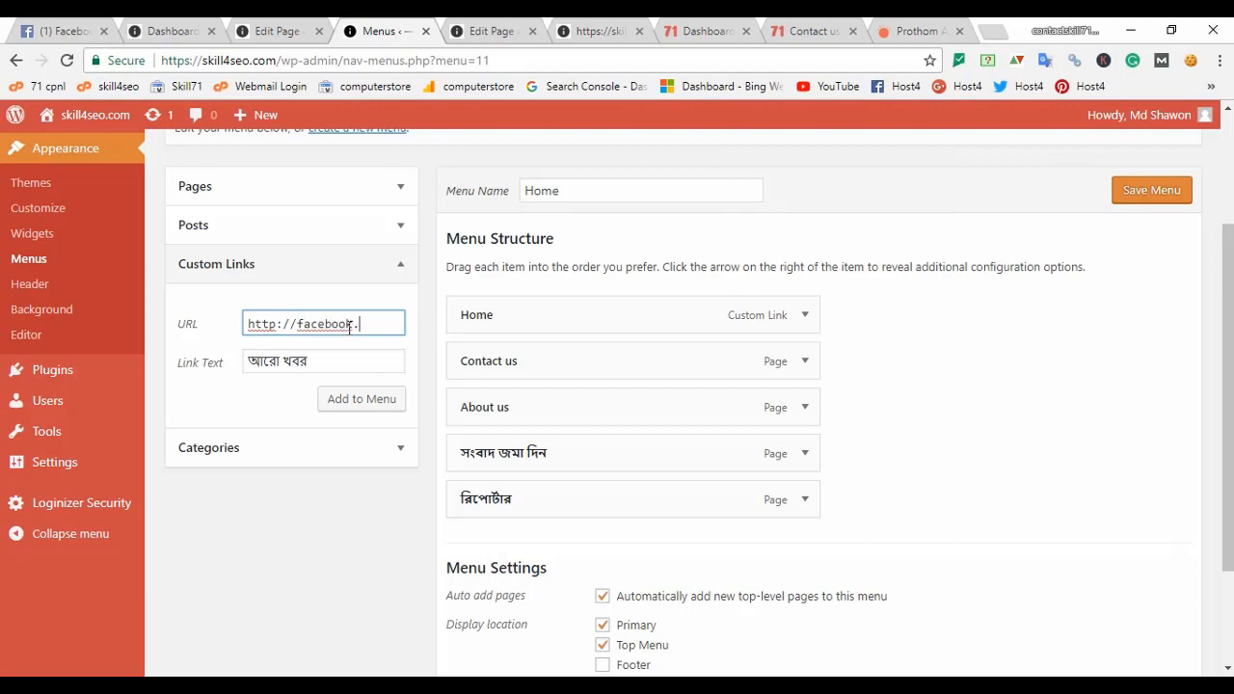
click(351, 412)
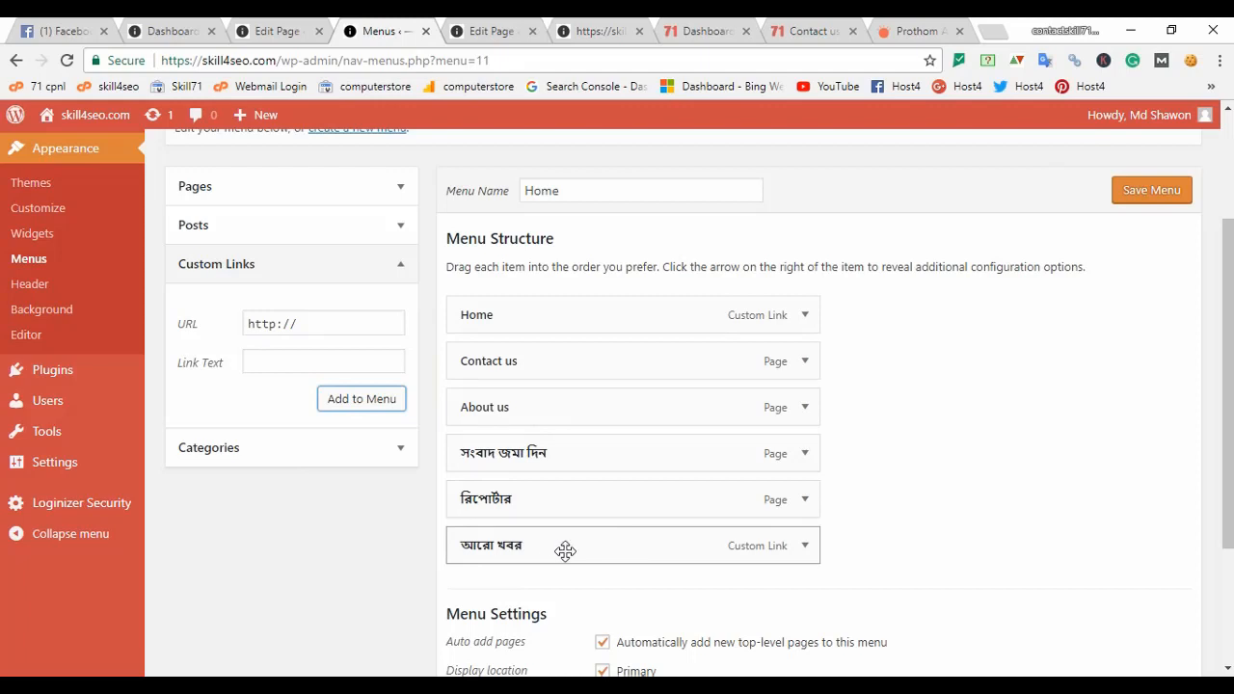
scroll(304, 411, up, 1)
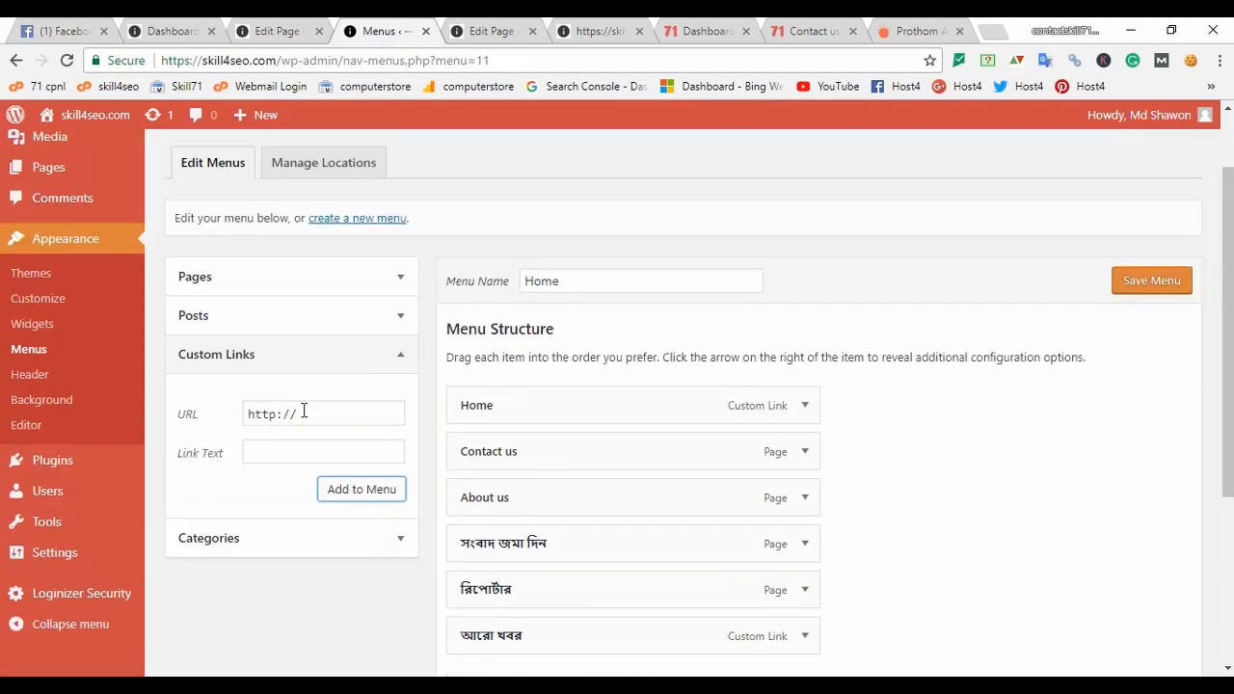
Add the categories খেলাধুলা, ব্যাটিং, মতামত, বিবিধ and ফুটবল to the Home menu
scroll(345, 416, down, 1)
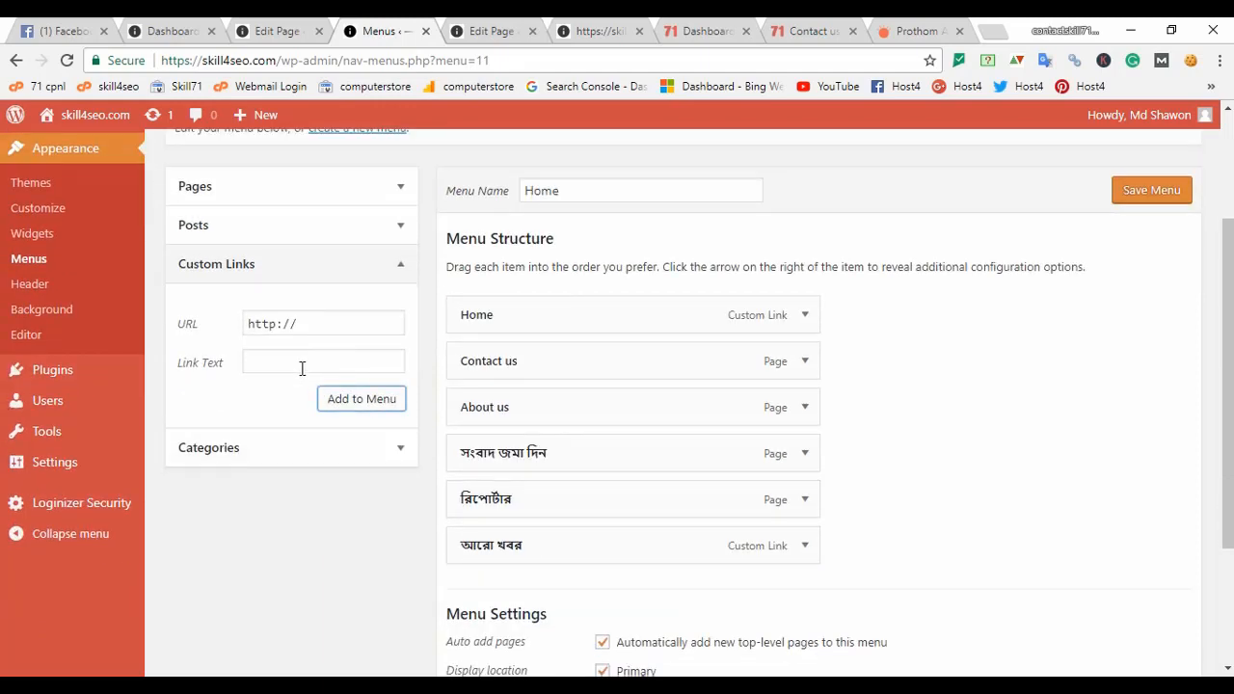
click(366, 450)
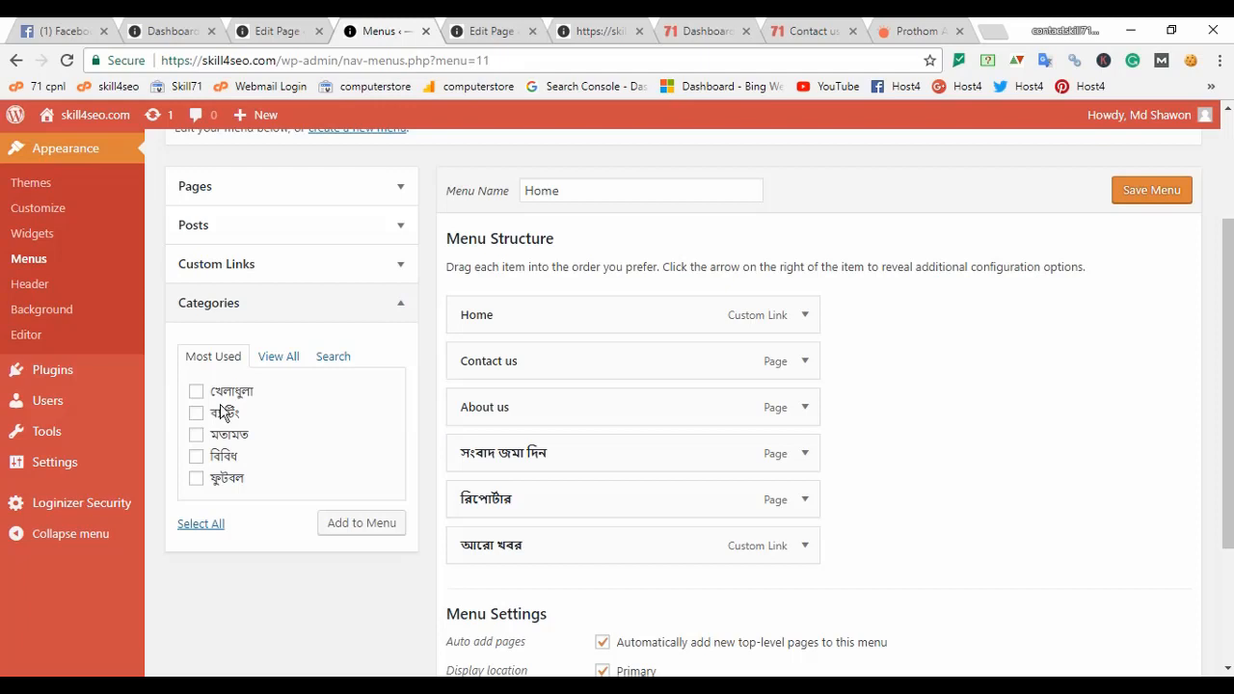
click(196, 391)
click(196, 414)
click(196, 435)
click(196, 456)
click(196, 479)
click(359, 269)
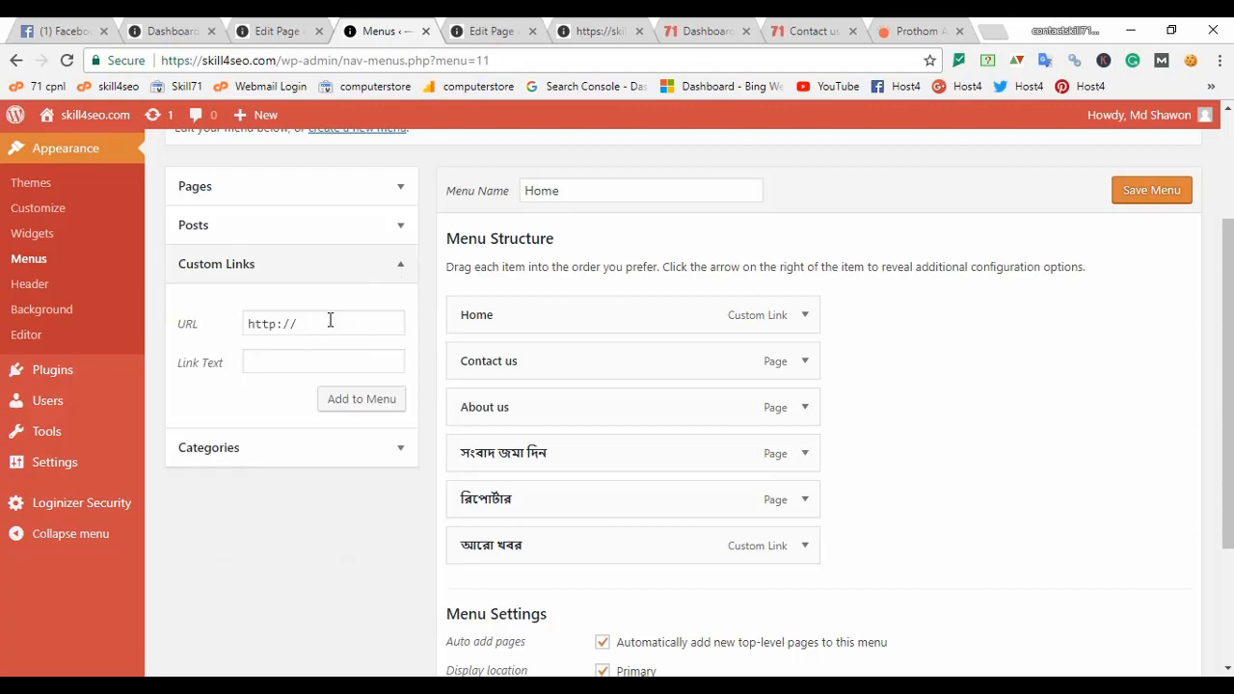
click(329, 321)
click(300, 362)
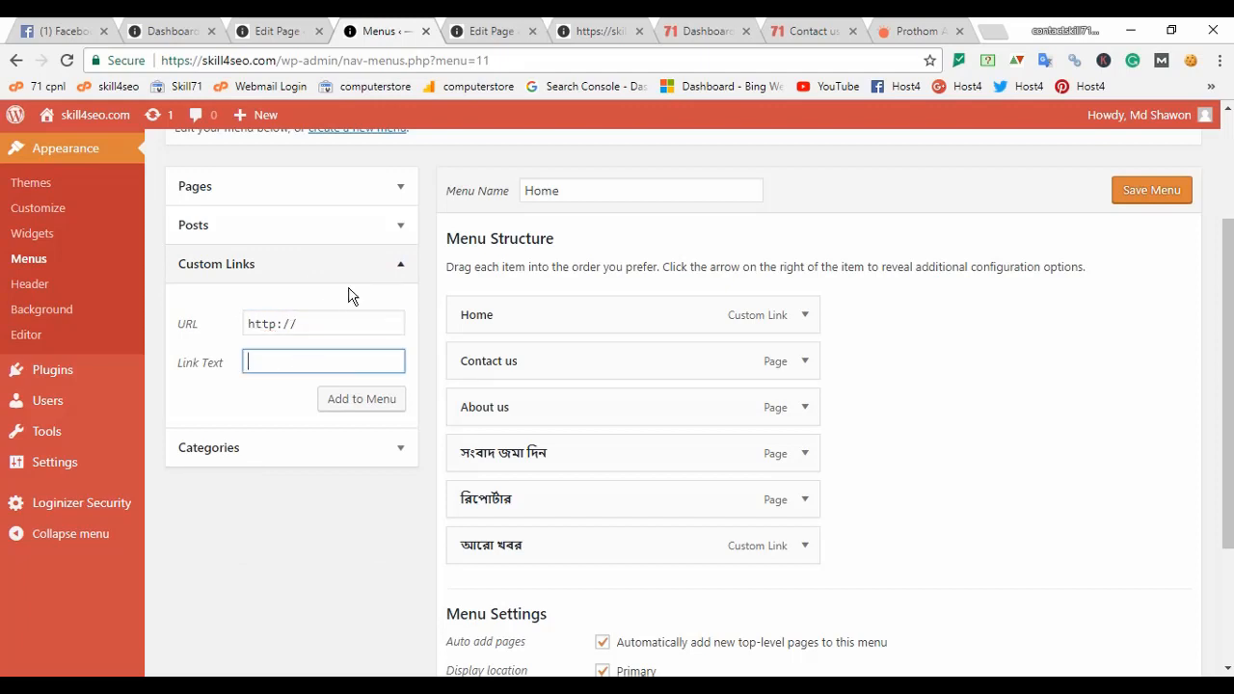
click(325, 454)
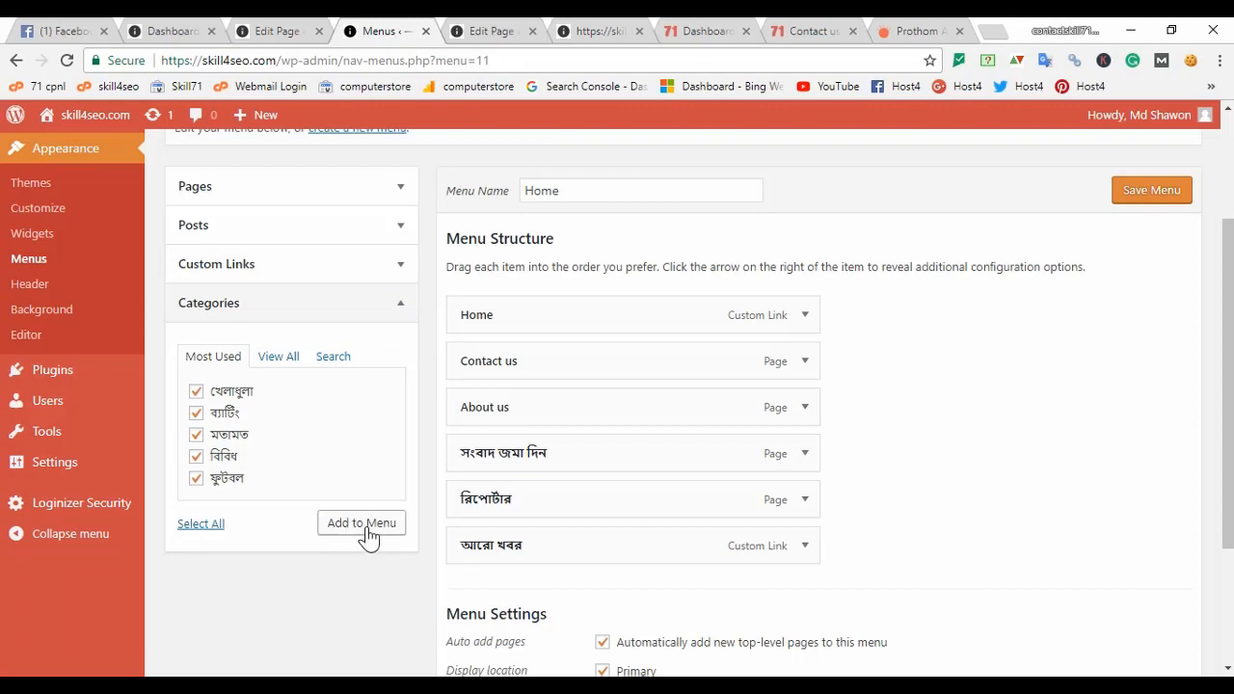
click(365, 526)
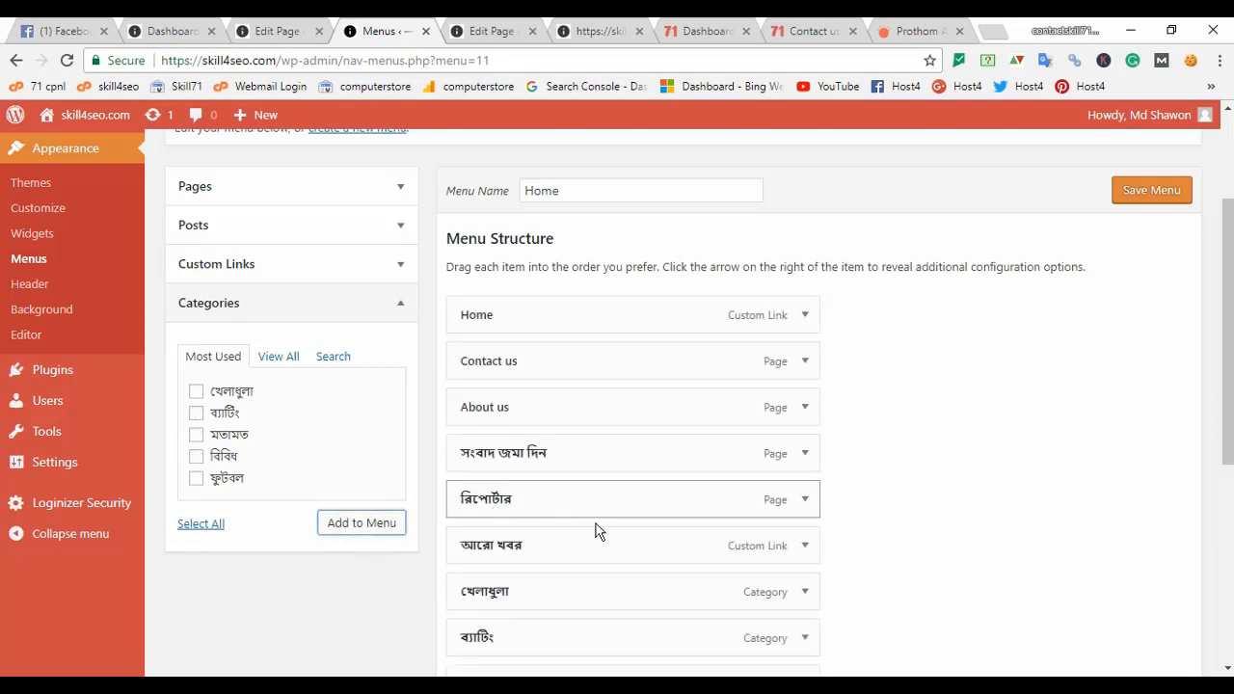
Nest the five category items as sub items under আরো খবর and save the menu
scroll(550, 581, down, 1)
scroll(636, 412, down, 3)
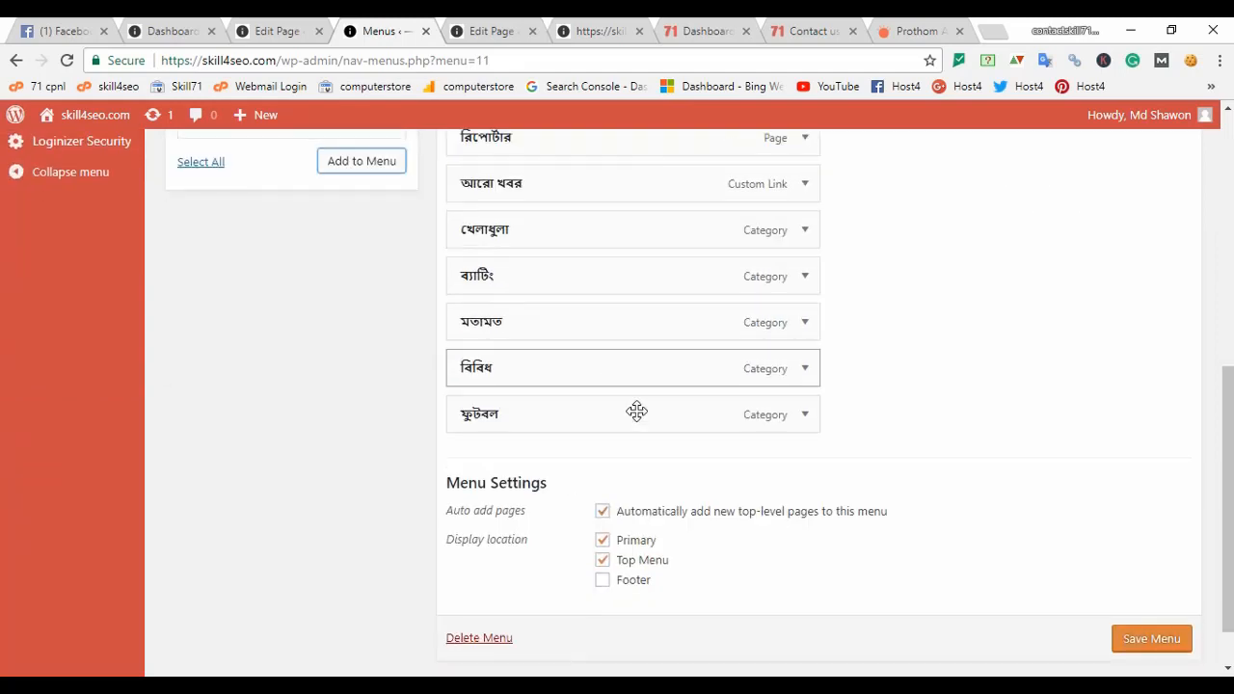
scroll(636, 412, up, 2)
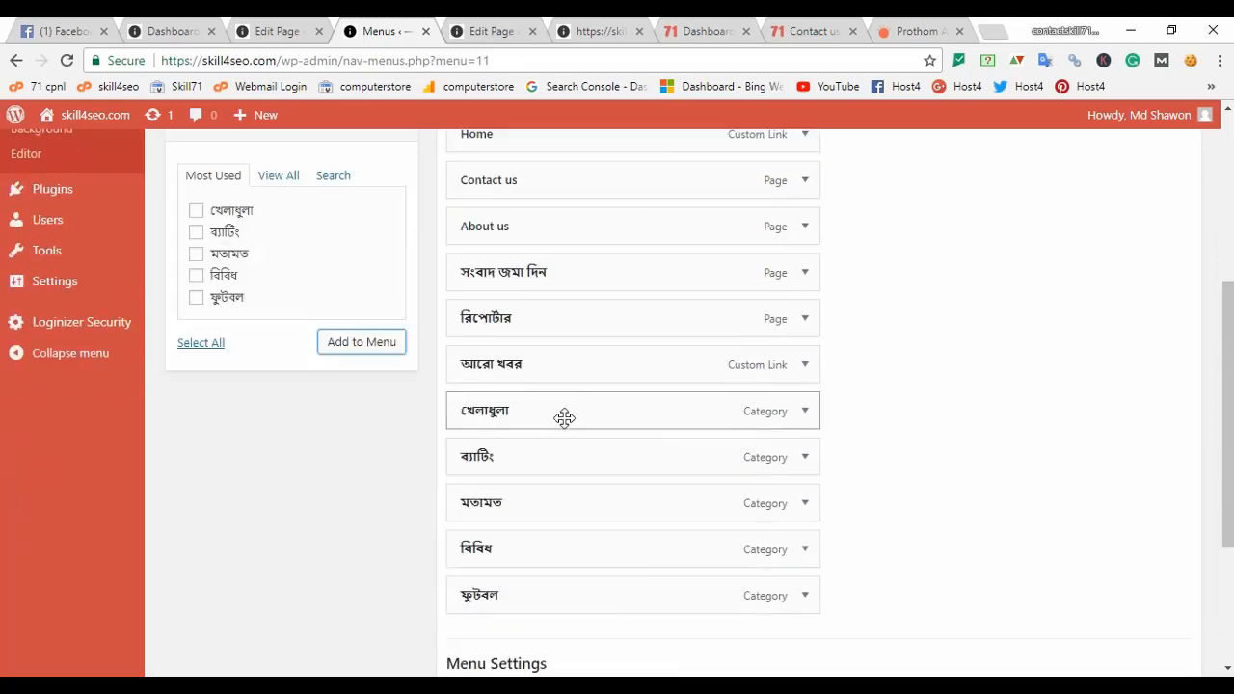
drag(565, 416, 602, 451)
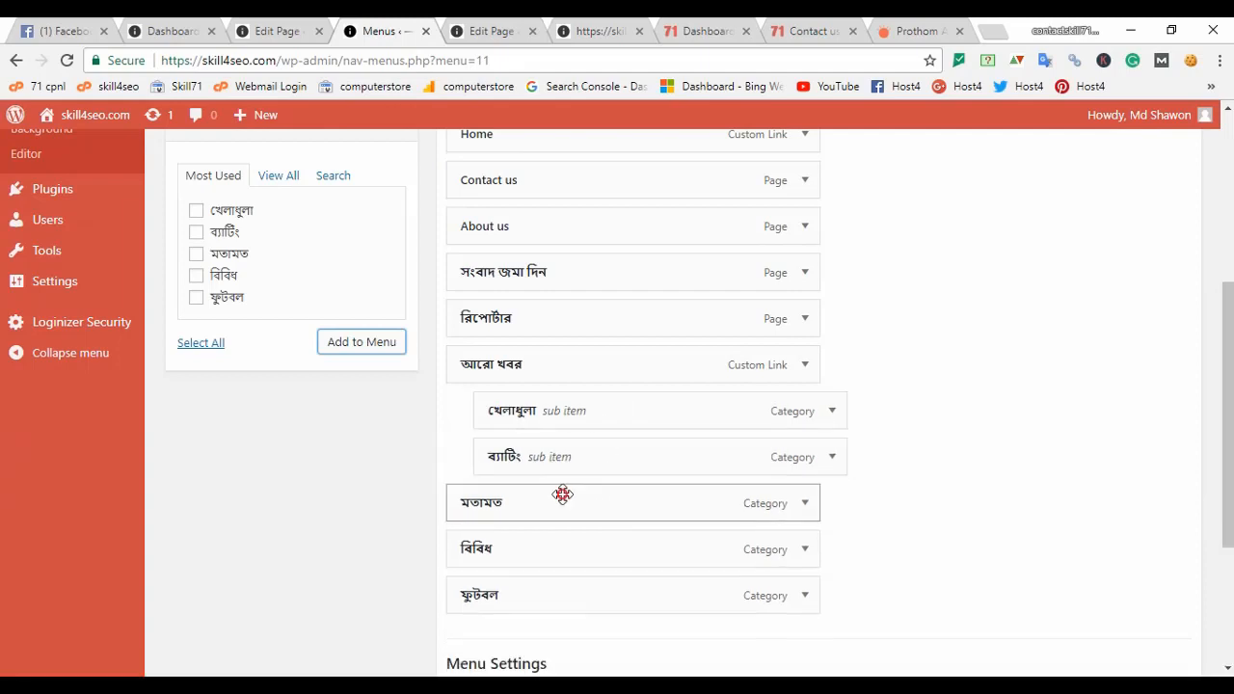
drag(562, 495, 623, 587)
scroll(807, 537, down, 3)
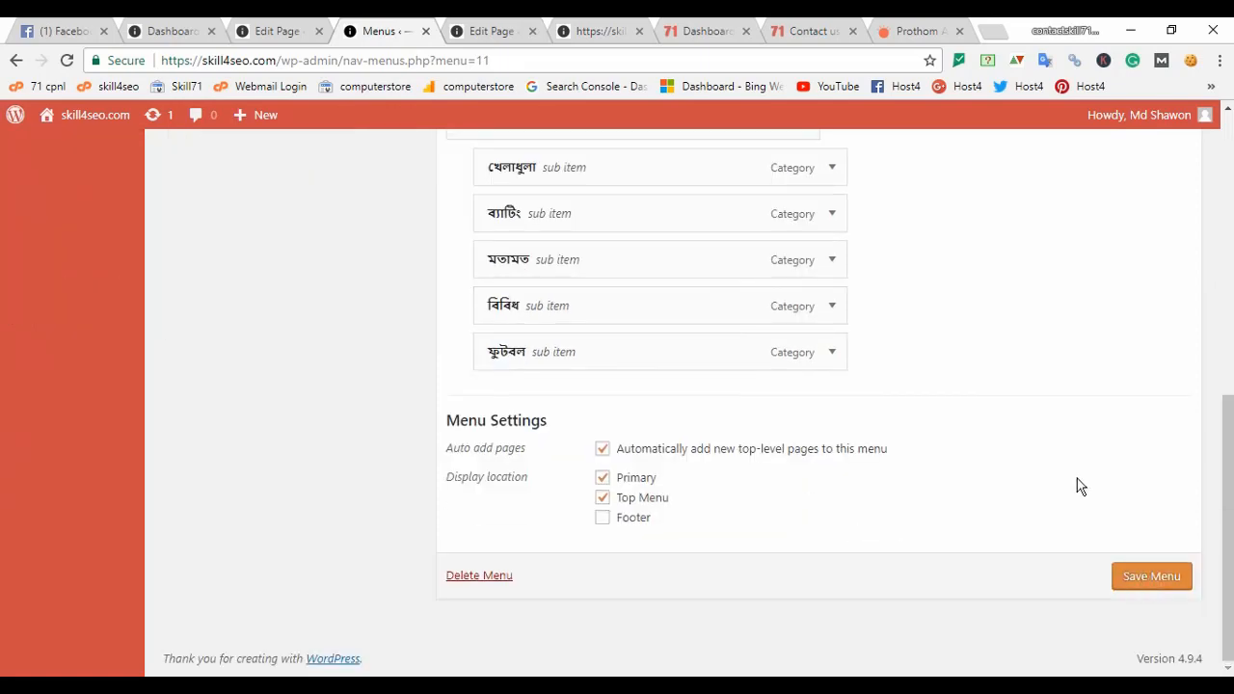
scroll(1079, 485, up, 4)
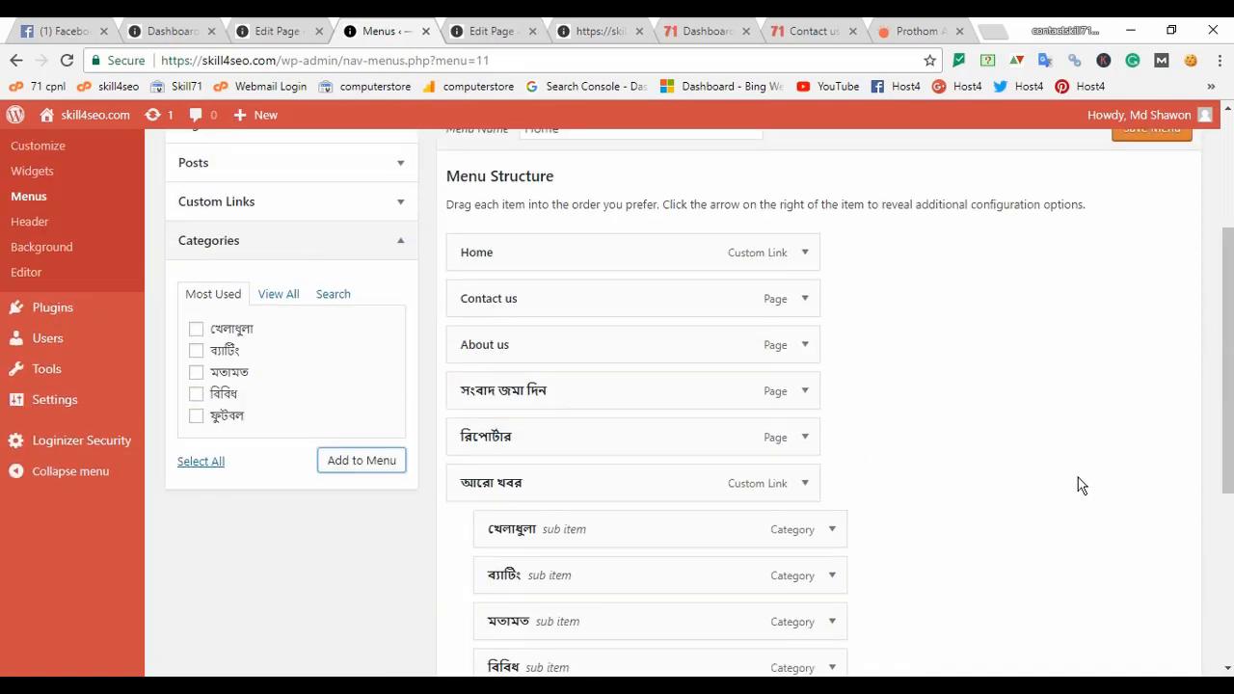
scroll(1079, 485, down, 4)
click(1130, 585)
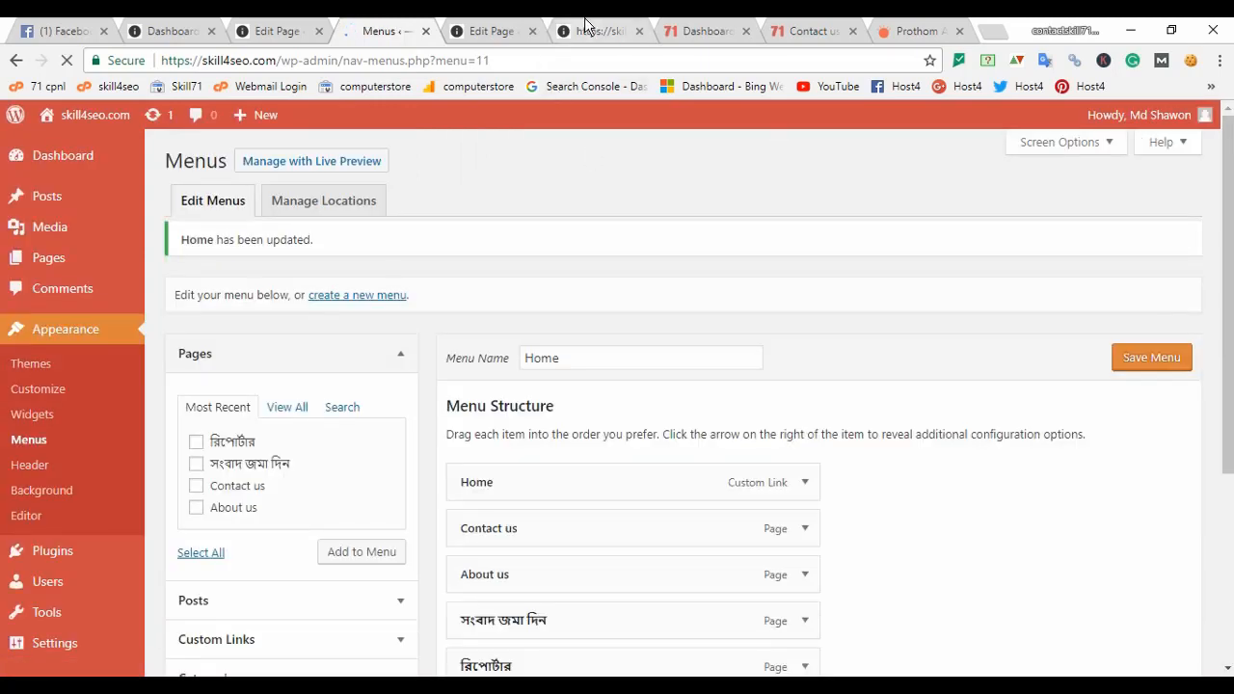
Reload the skill4seo.com front page, examine its top and main navigation menus, and open the Contact us page
click(586, 31)
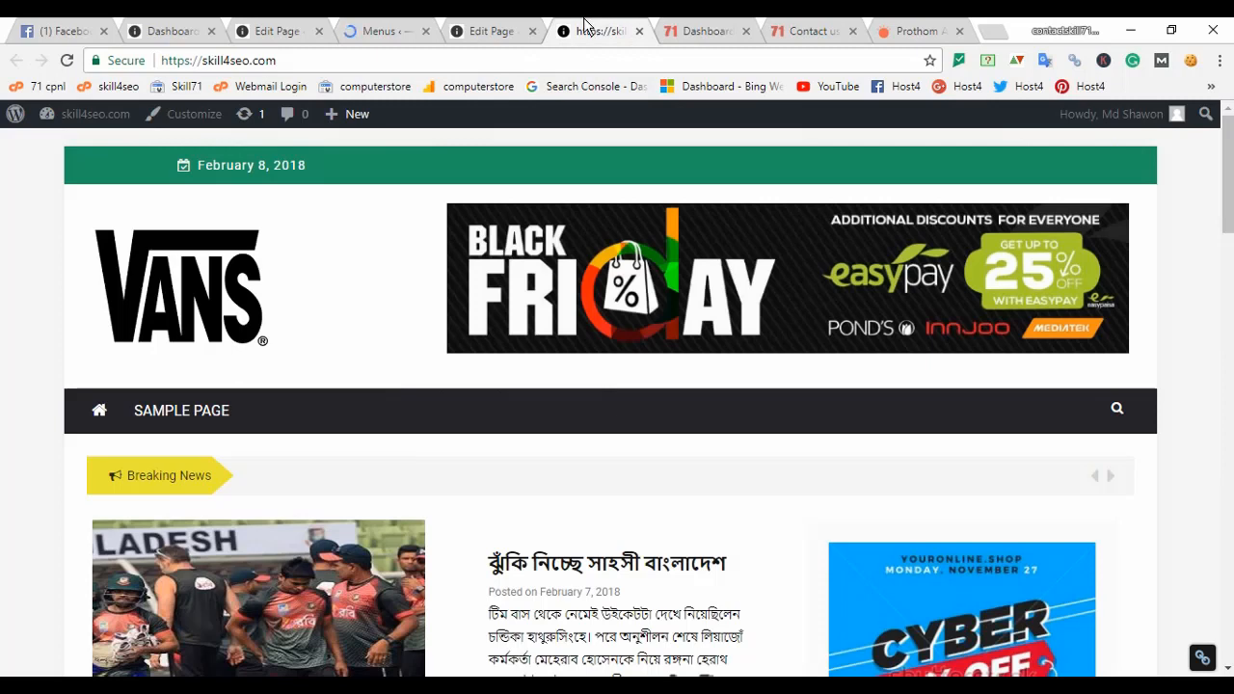
click(67, 60)
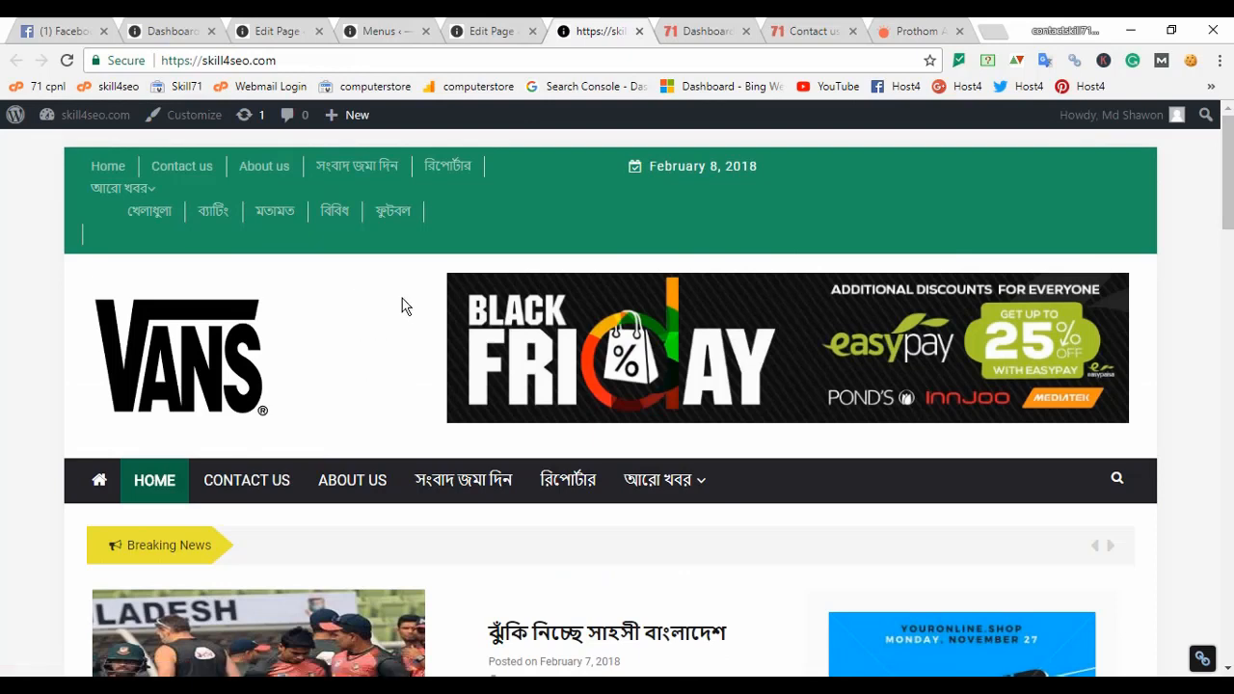
scroll(402, 298, down, 1)
mouse_move(694, 396)
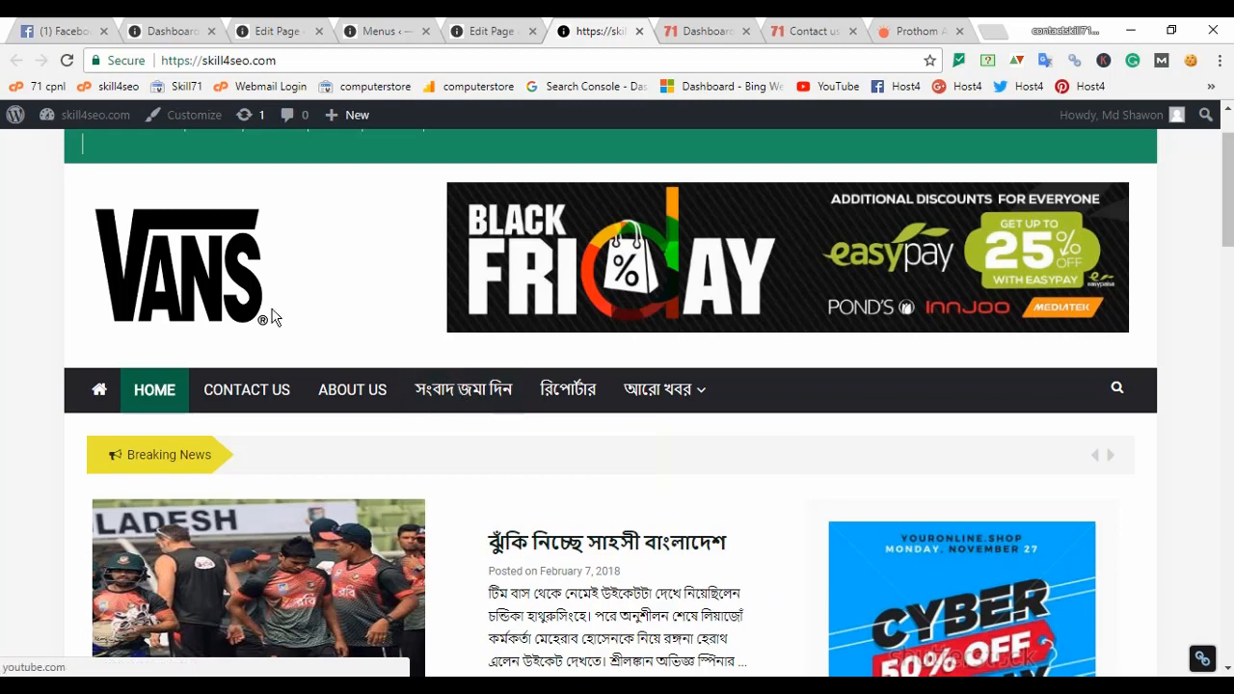
scroll(240, 341, down, 2)
click(250, 211)
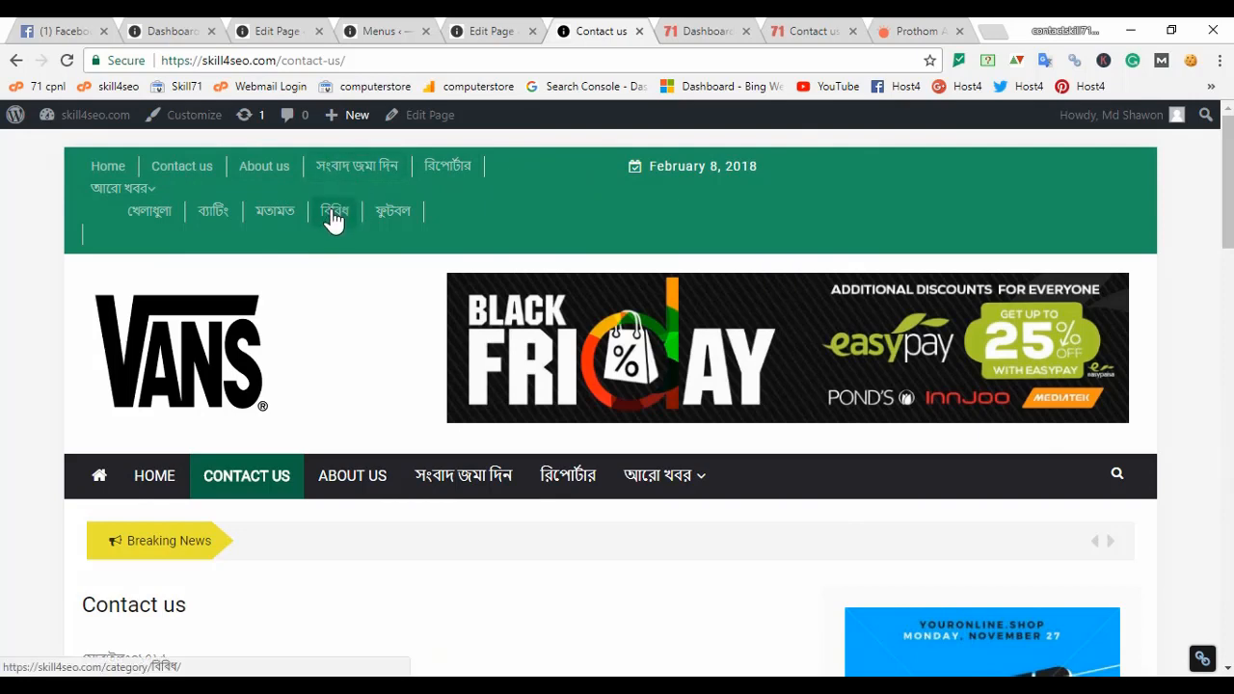
Remove the Home menu from the Top Menu display location in the menu editor and save the menu
click(402, 26)
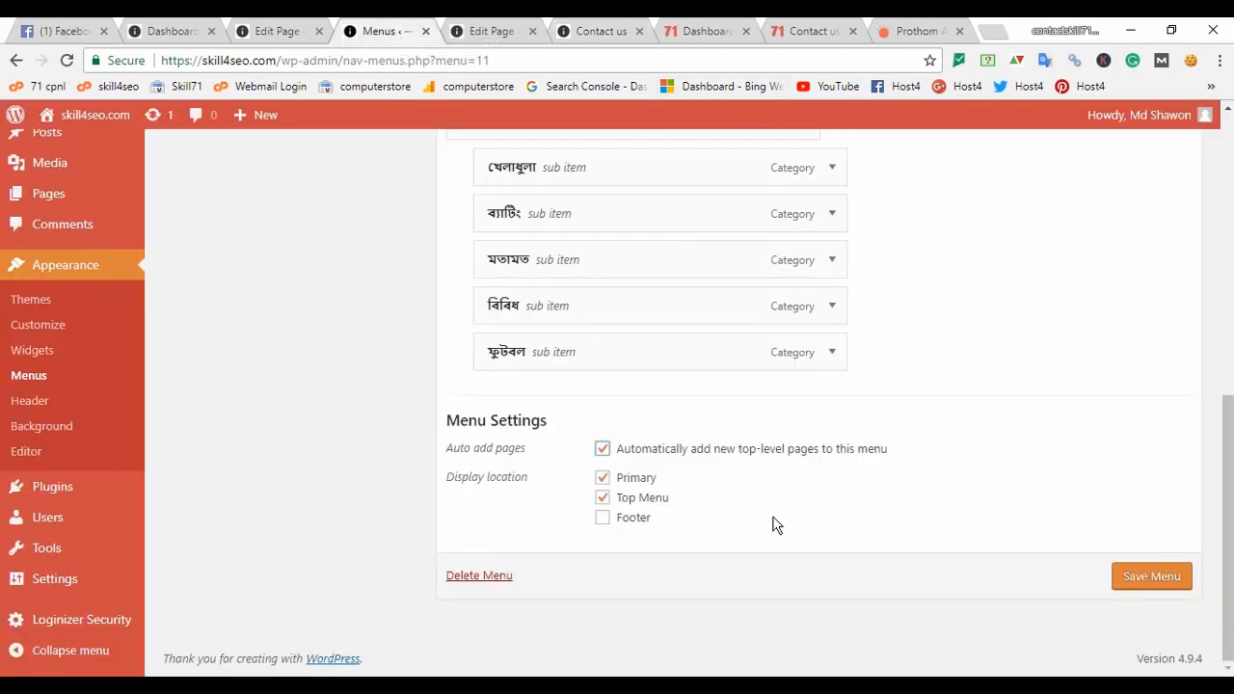
click(602, 499)
click(1158, 585)
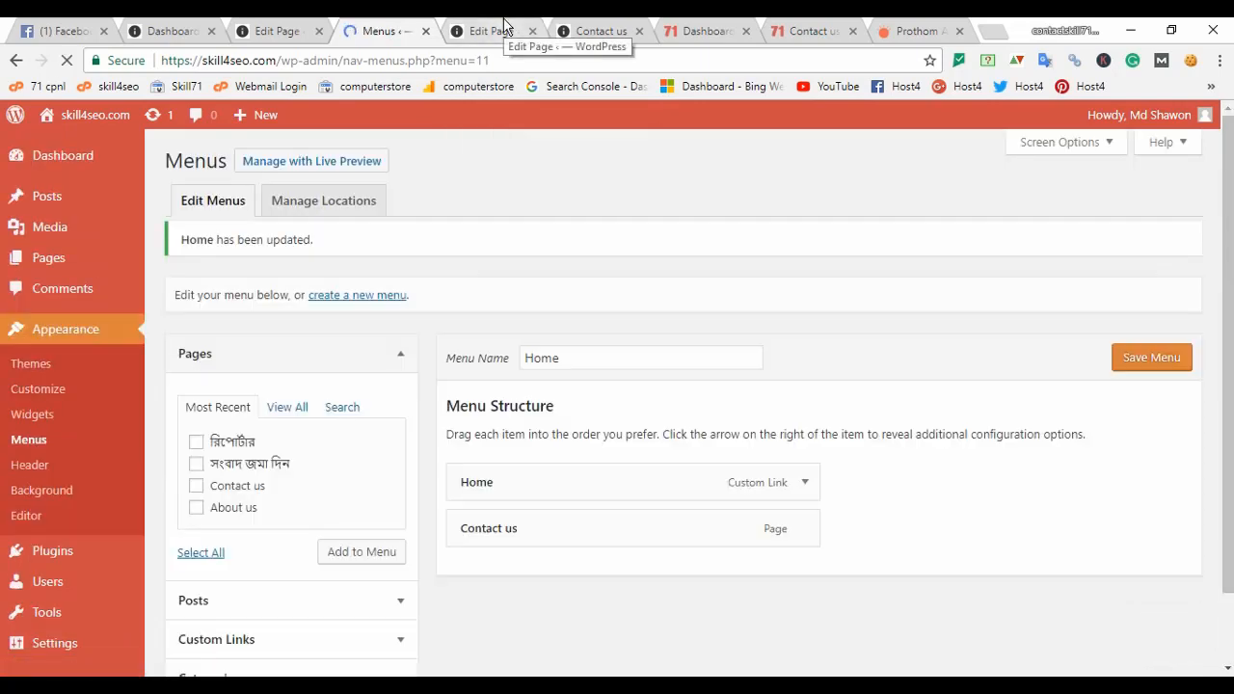
Reload the site's Contact us page and examine the top header bar and main navigation
click(503, 23)
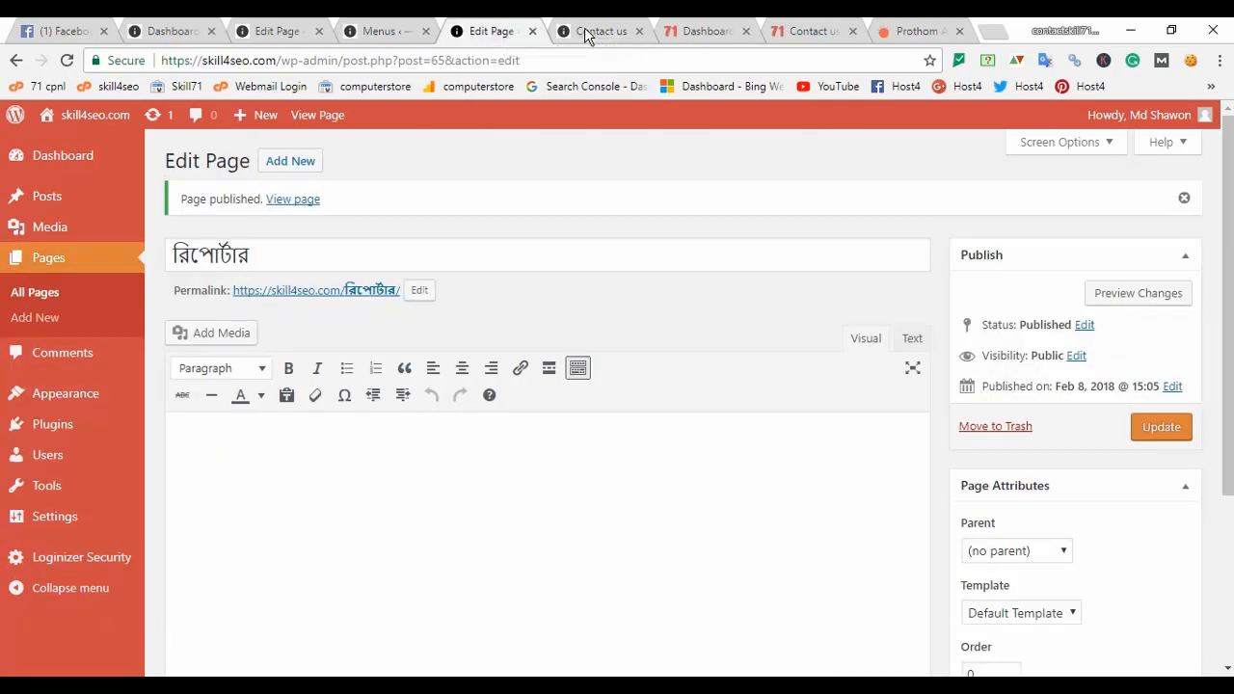
click(600, 27)
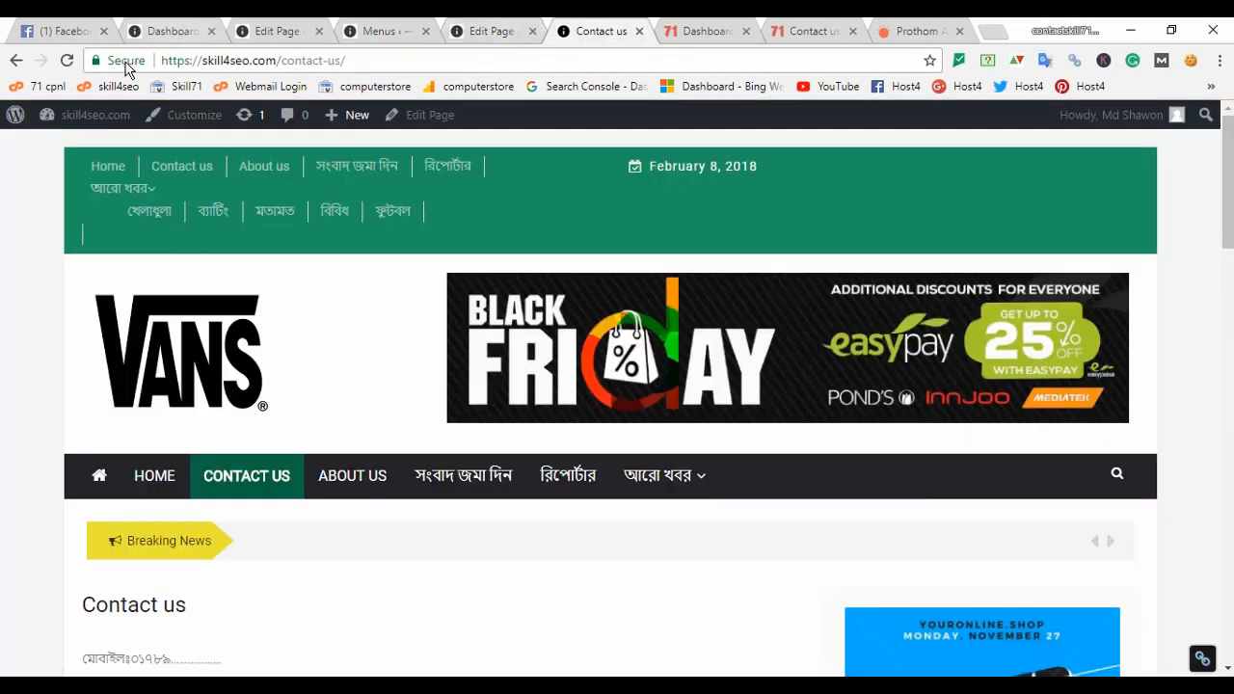
click(67, 59)
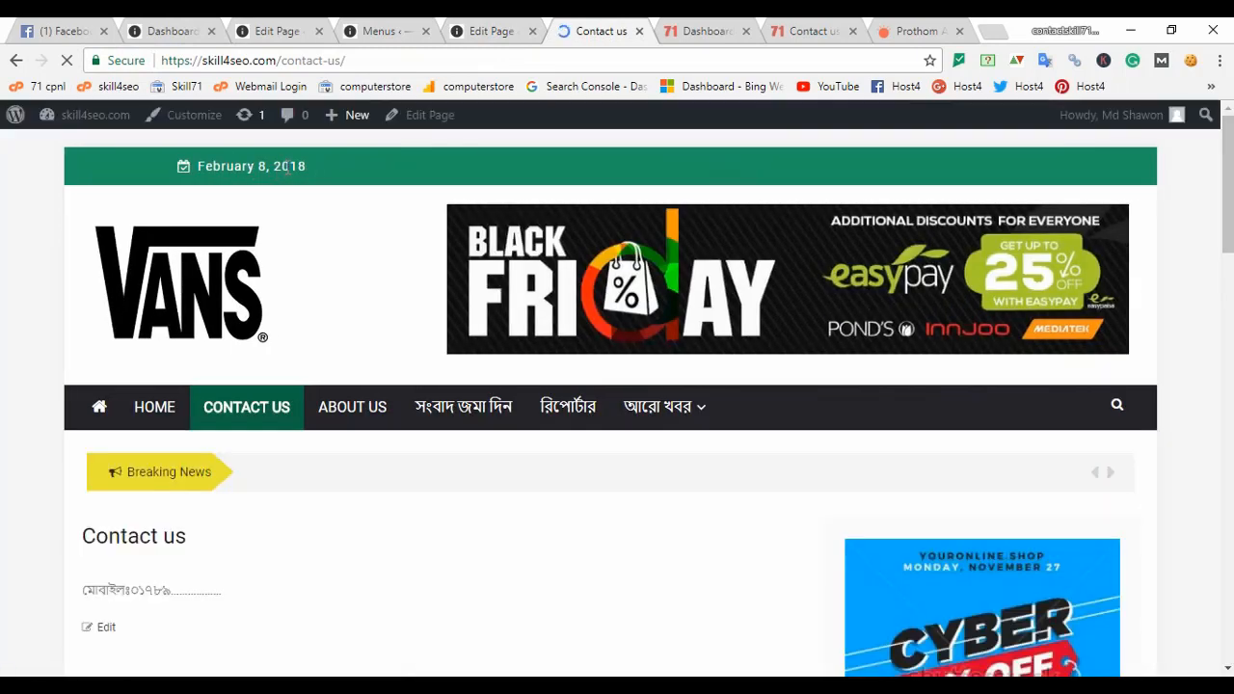
scroll(350, 344, down, 7)
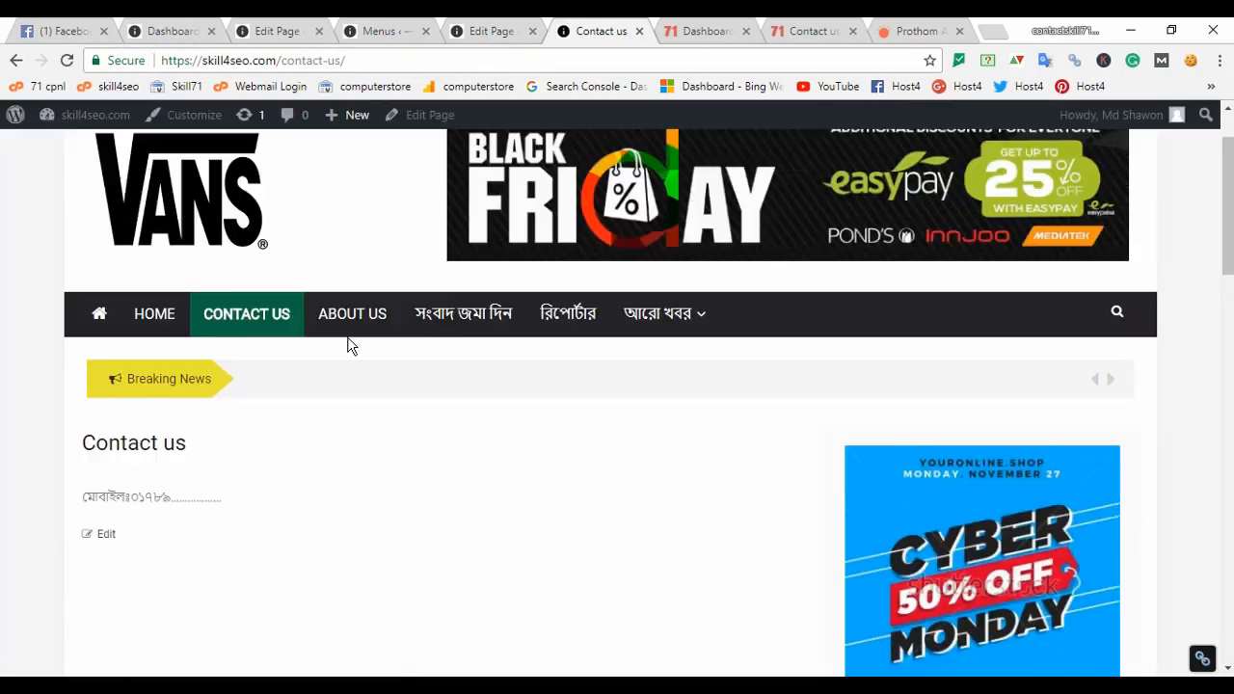
scroll(380, 329, up, 7)
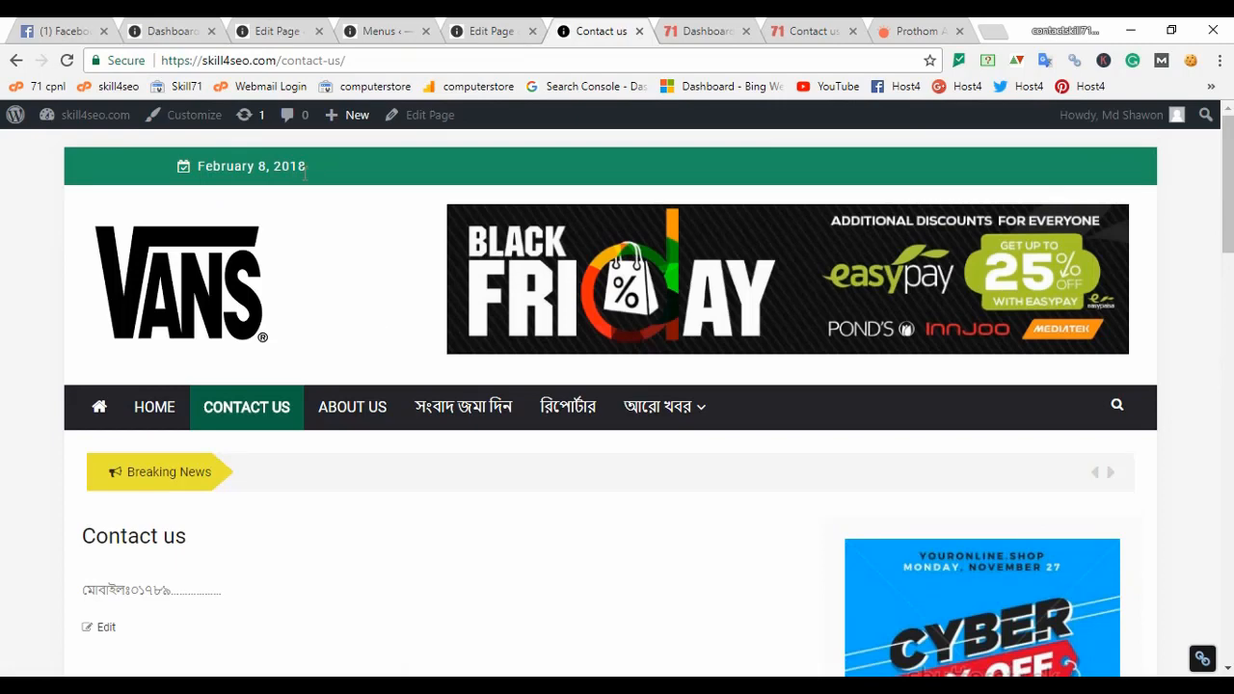
scroll(304, 299, down, 1)
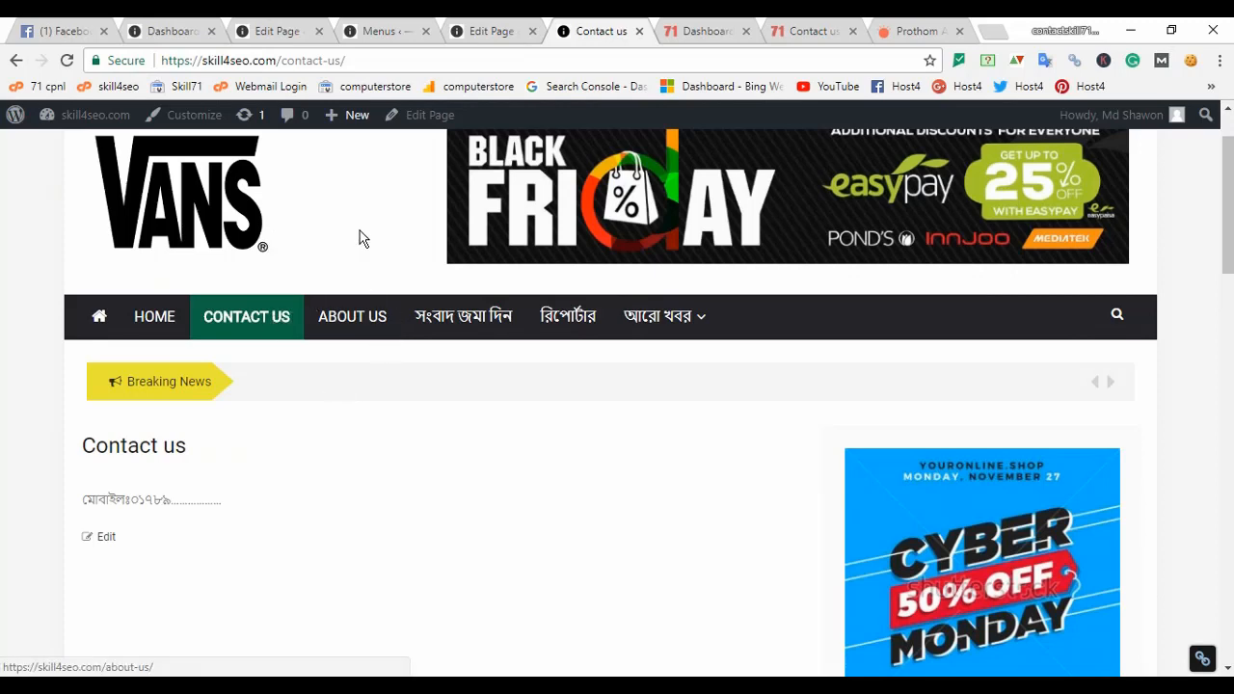
scroll(392, 216, up, 1)
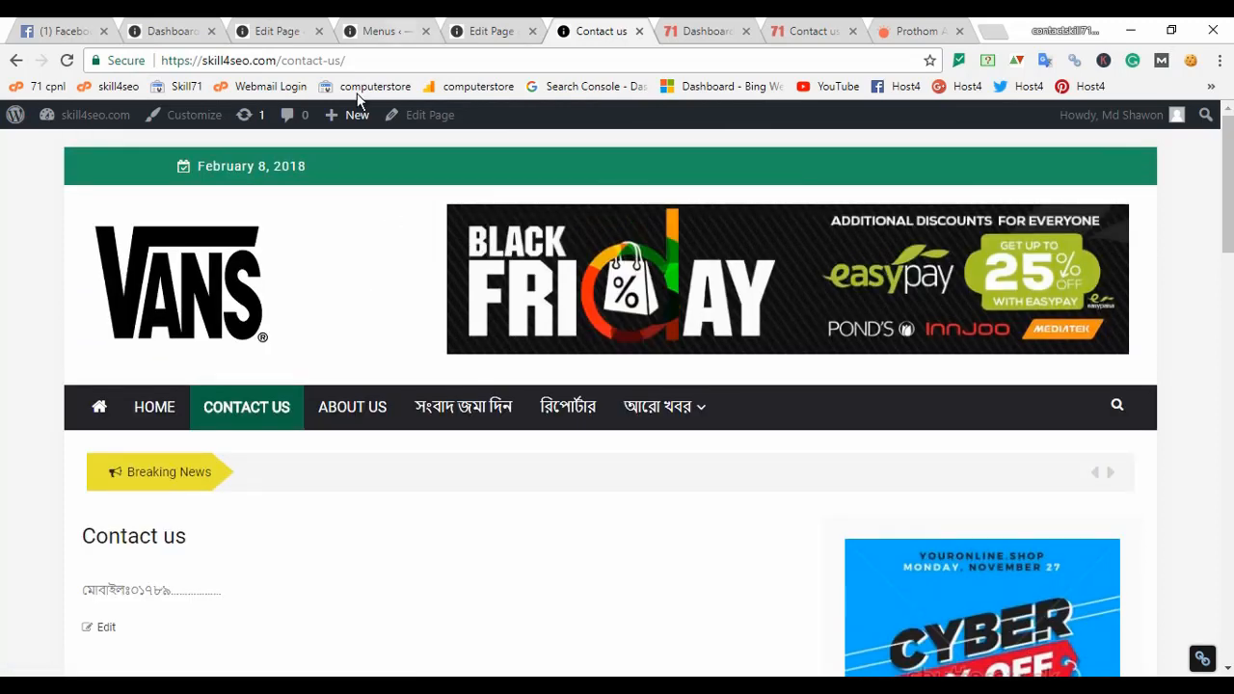
Open the Header Section settings of the Greenturtle Mag theme options in the site customizer
click(704, 33)
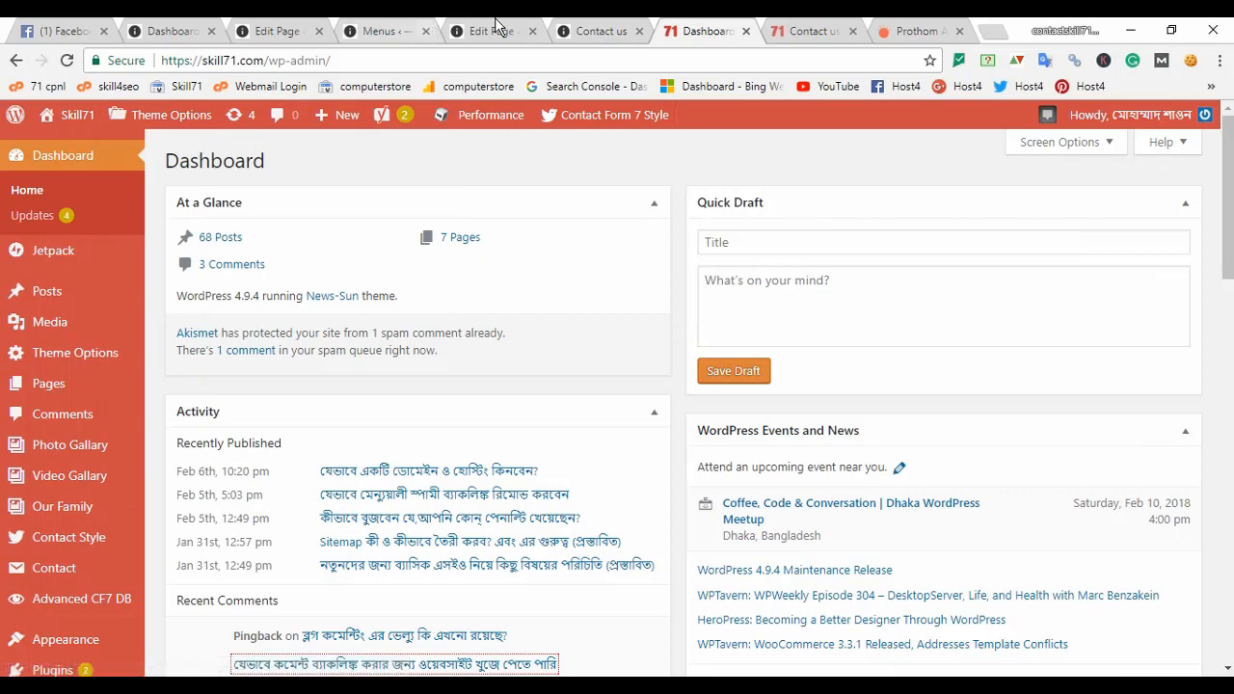
click(606, 30)
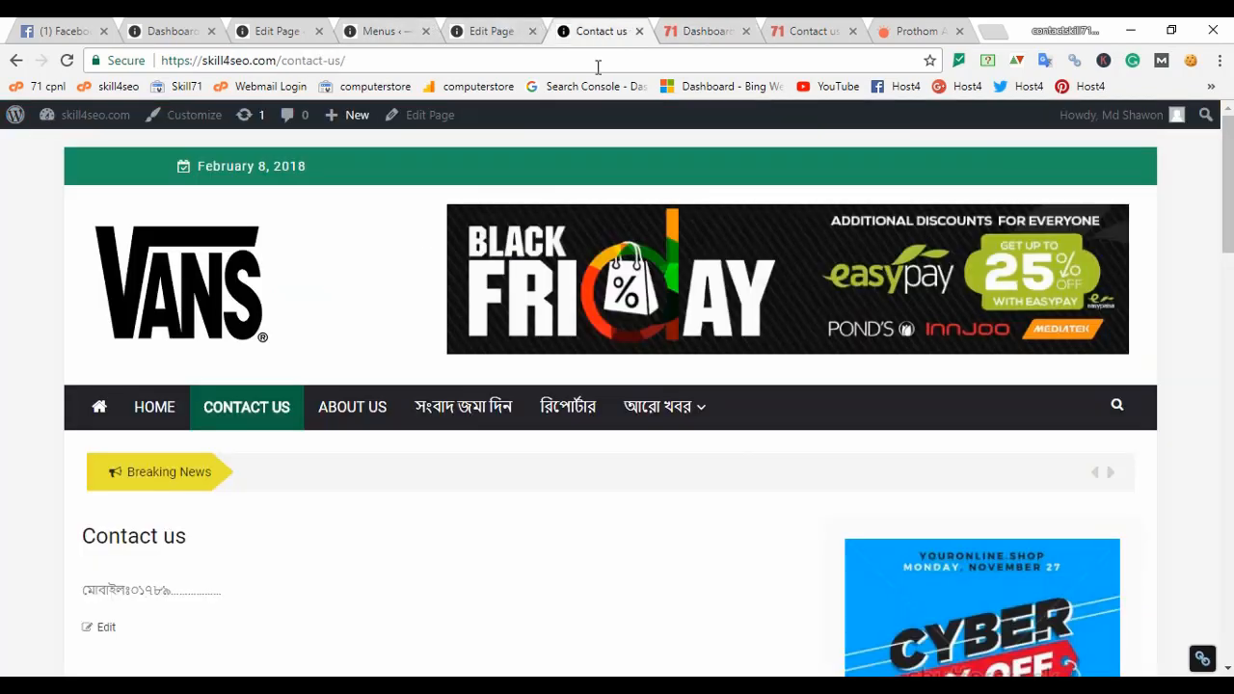
click(214, 123)
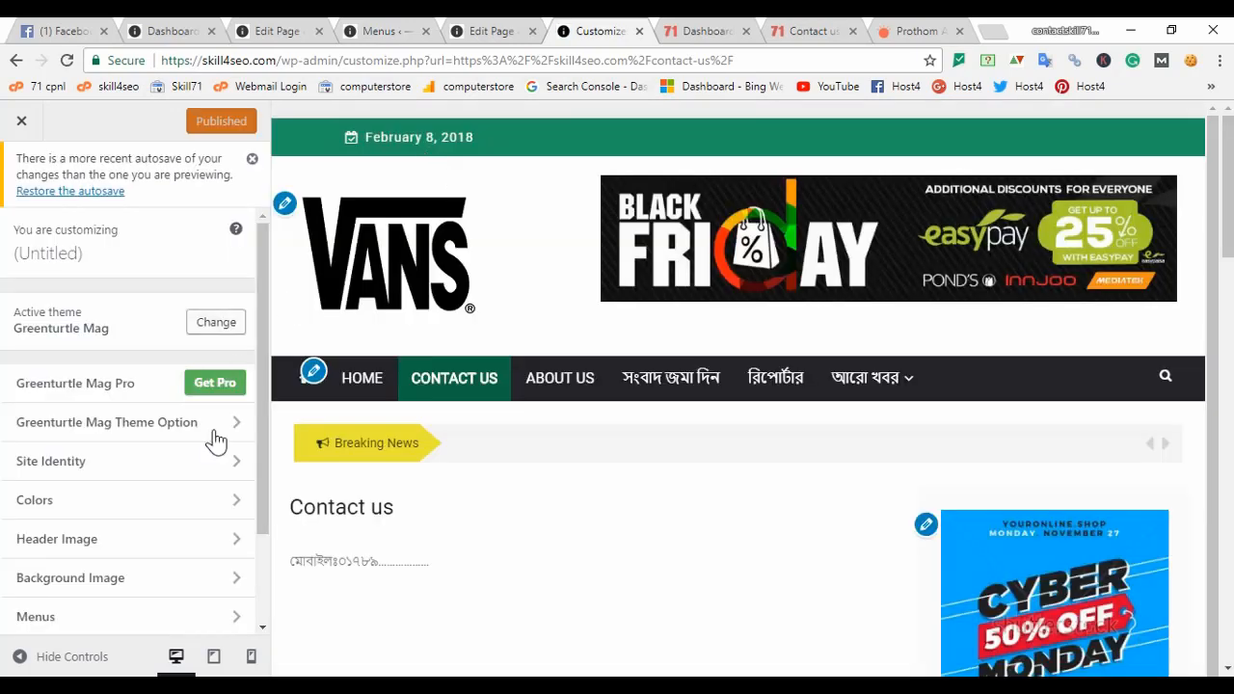
click(143, 425)
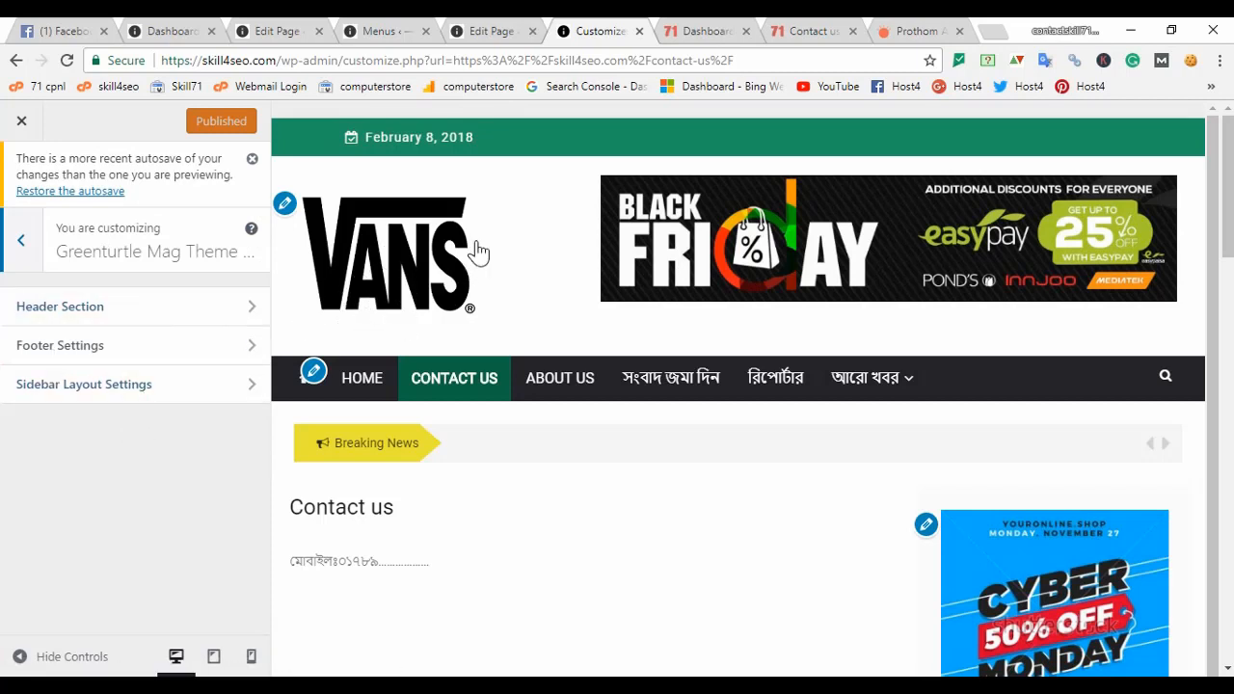
click(106, 308)
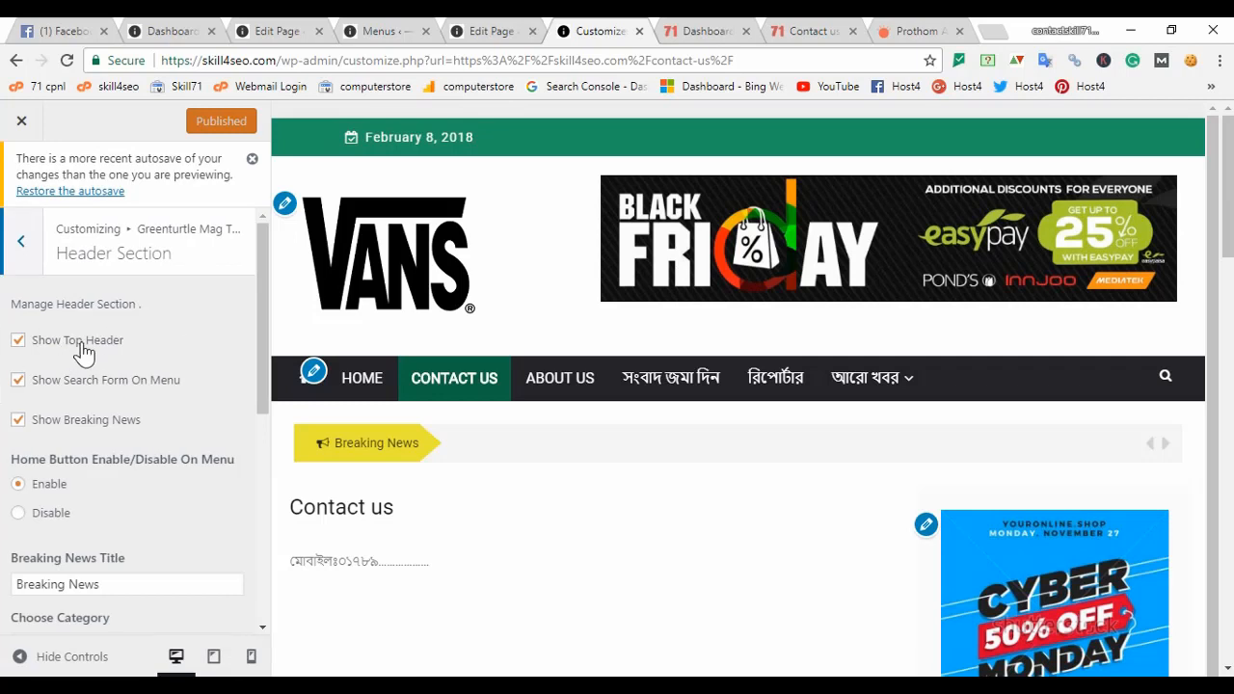
Turn off the search form on the menu to preview the header without it, and turn it back on
scroll(109, 400, down, 1)
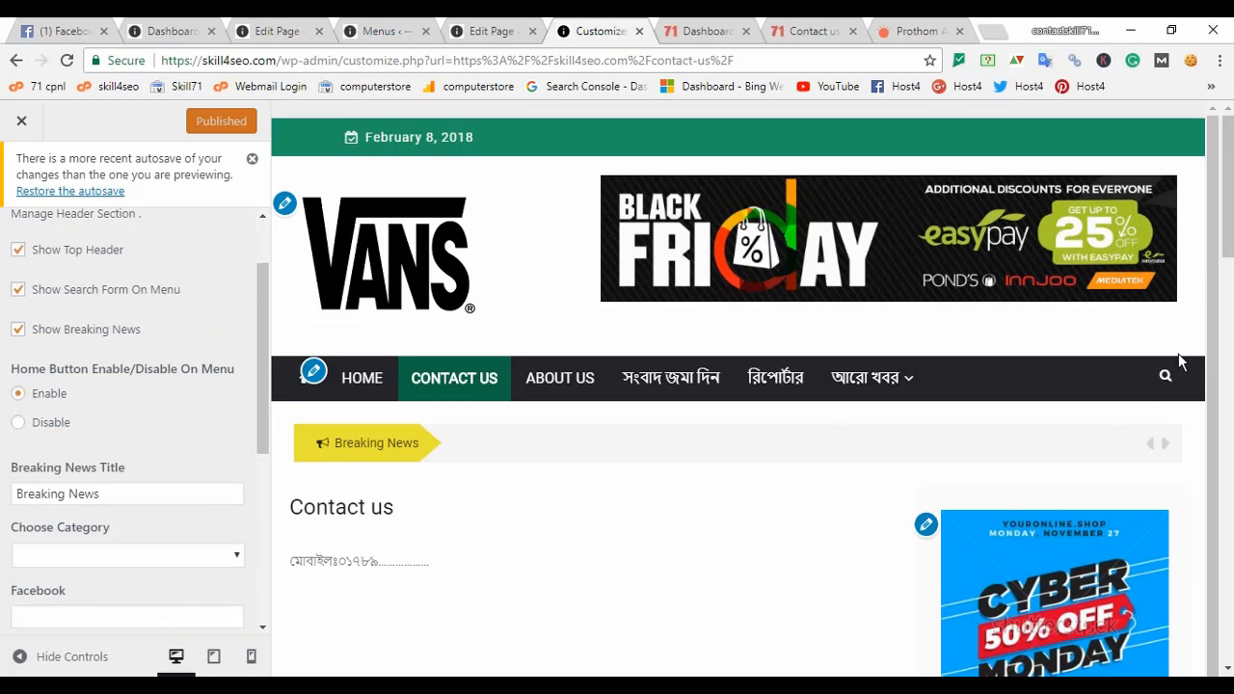
click(19, 291)
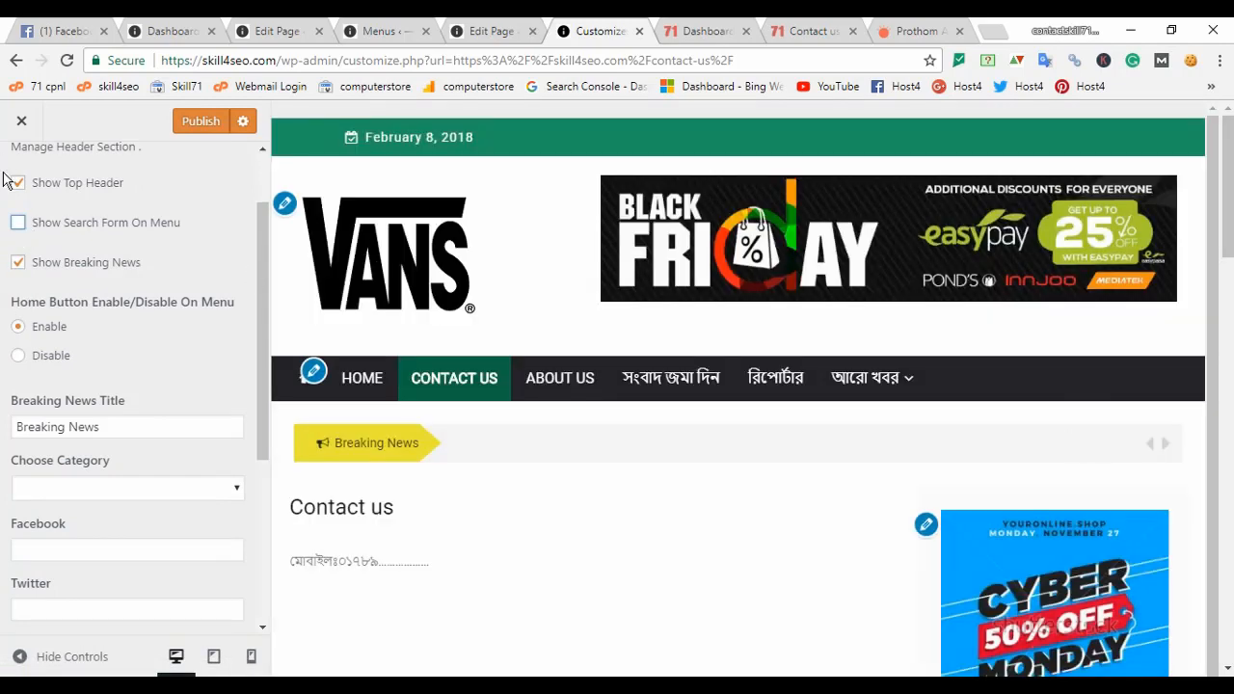
click(16, 225)
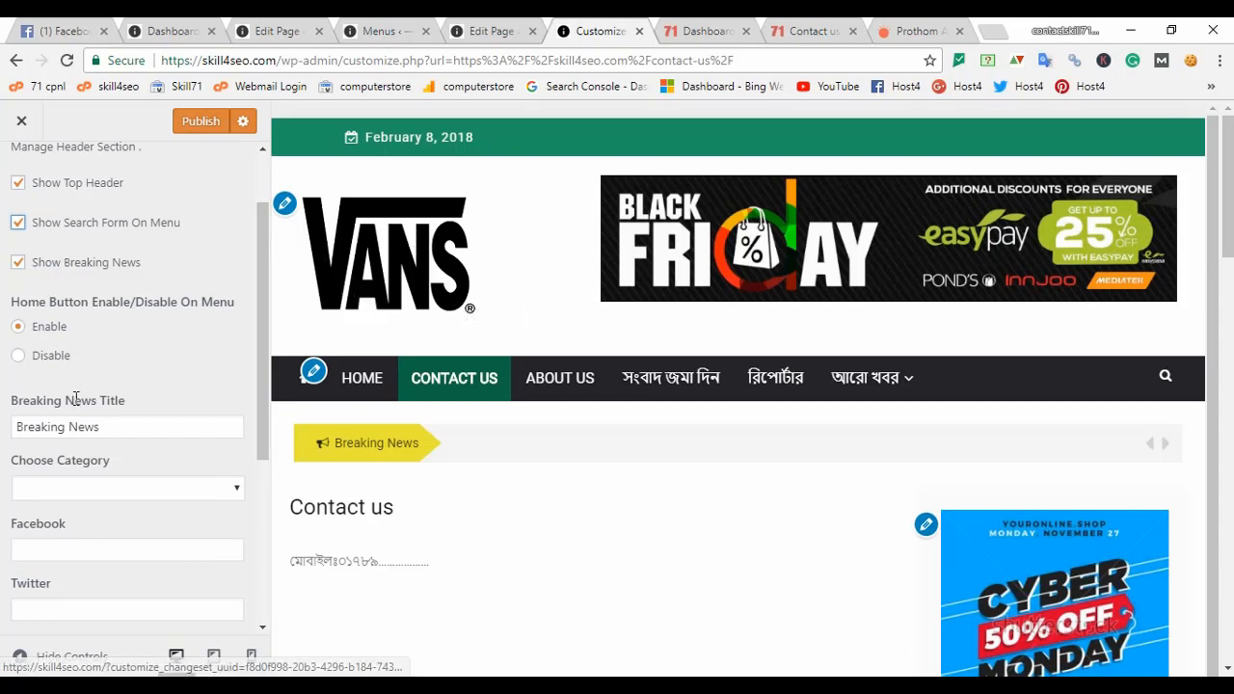
Set the breaking news title to "এই মাত্র পাওয়া" and choose ব্যাটিং as the breaking news category
scroll(135, 217, down, 3)
scroll(155, 231, up, 3)
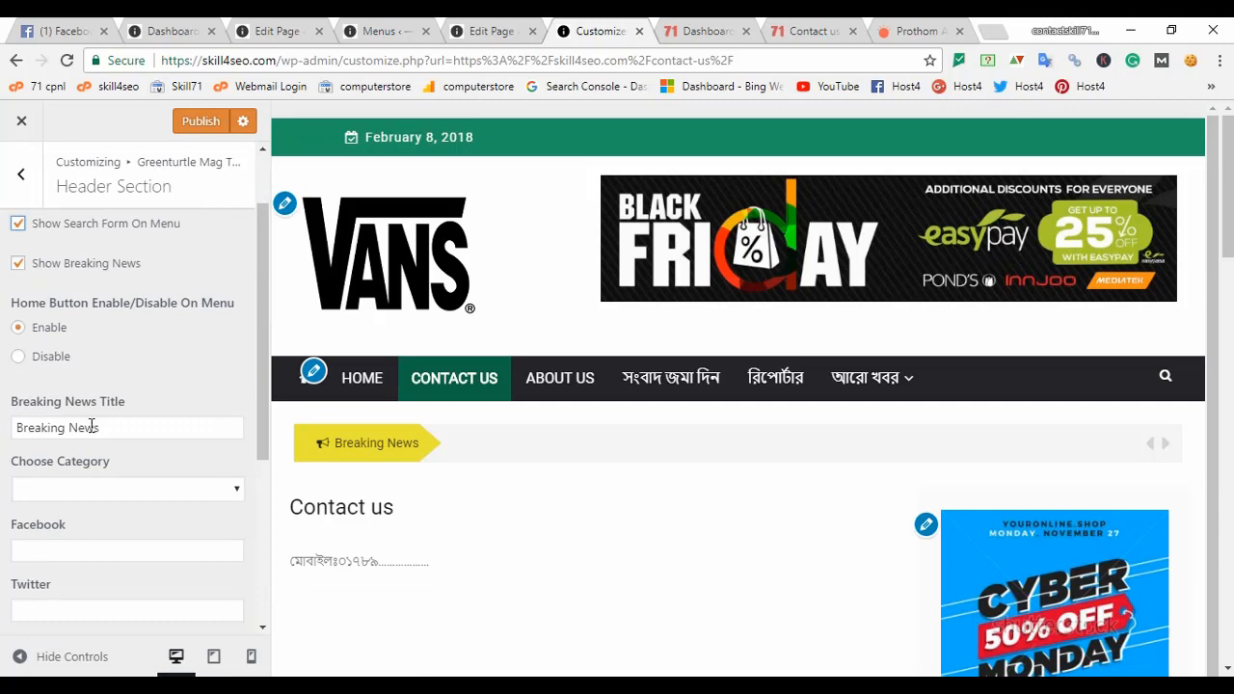
scroll(106, 415, down, 2)
click(134, 246)
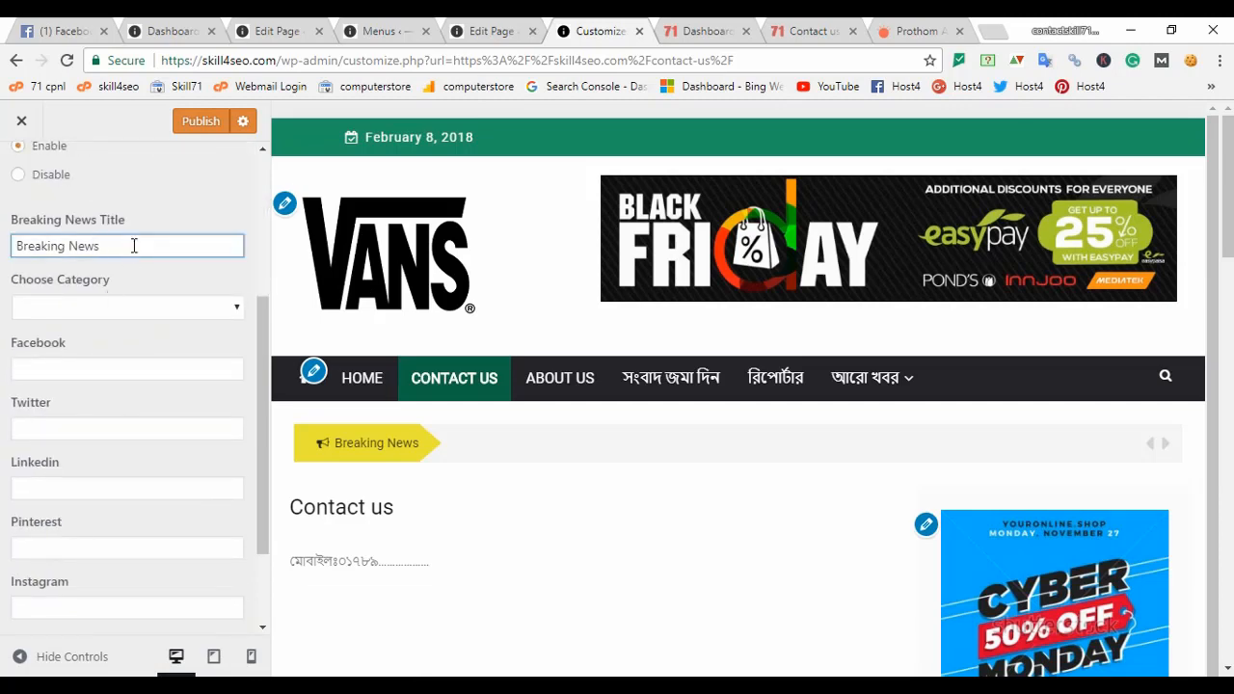
key(BackSpace)
key(BackSpace)
key(BackSpace)
key(BackSpace)
key(BackSpace)
key(BackSpace)
key(BackSpace)
key(BackSpace)
key(BackSpace)
key(BackSpace)
key(BackSpace)
key(BackSpace)
key(BackSpace)
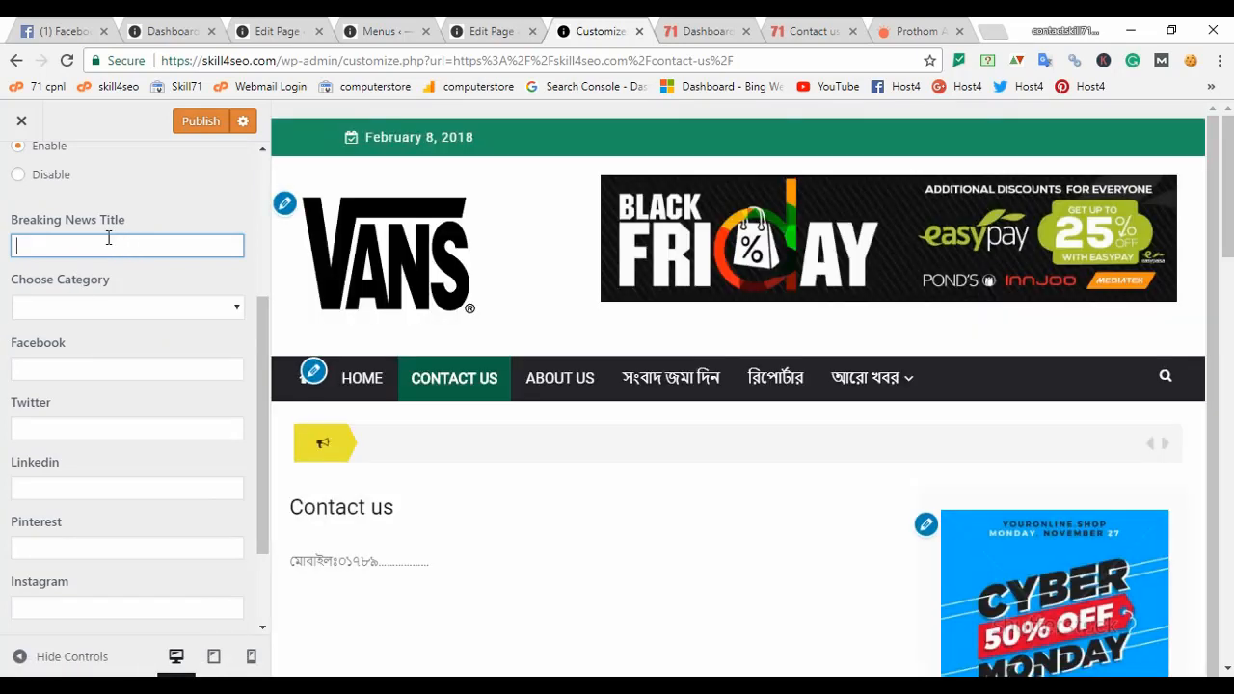
text(ei ma)
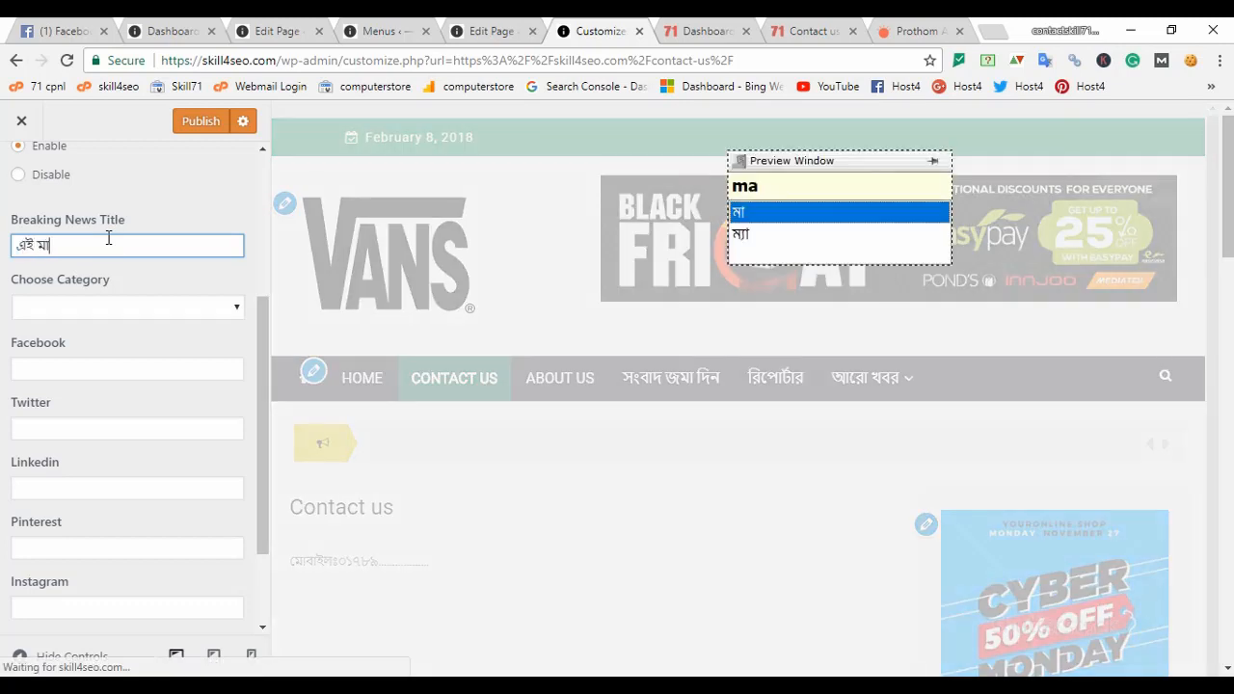
text(tr pa)
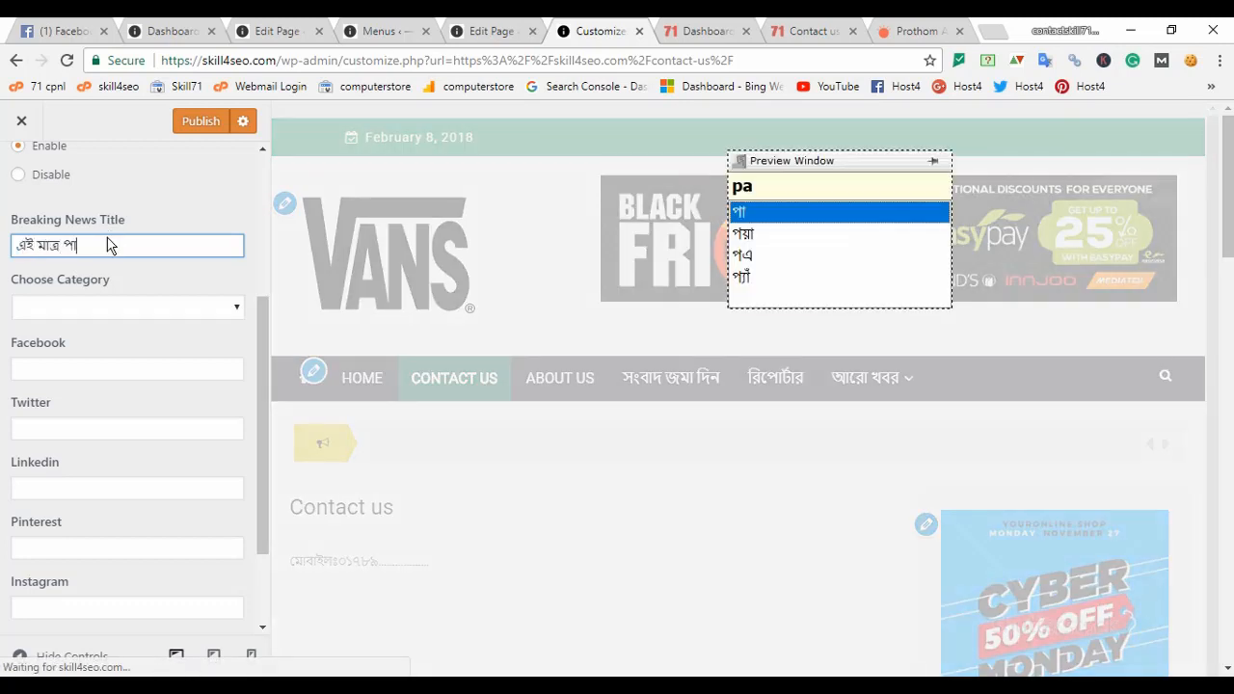
text(OYa)
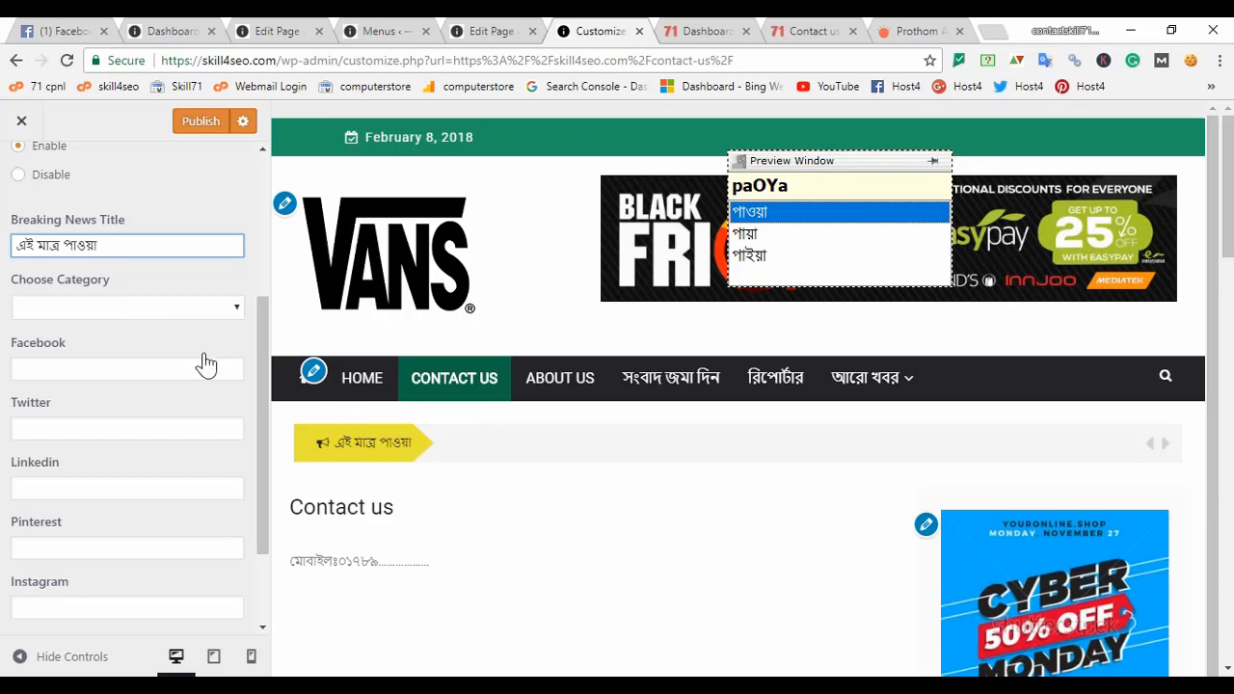
click(186, 314)
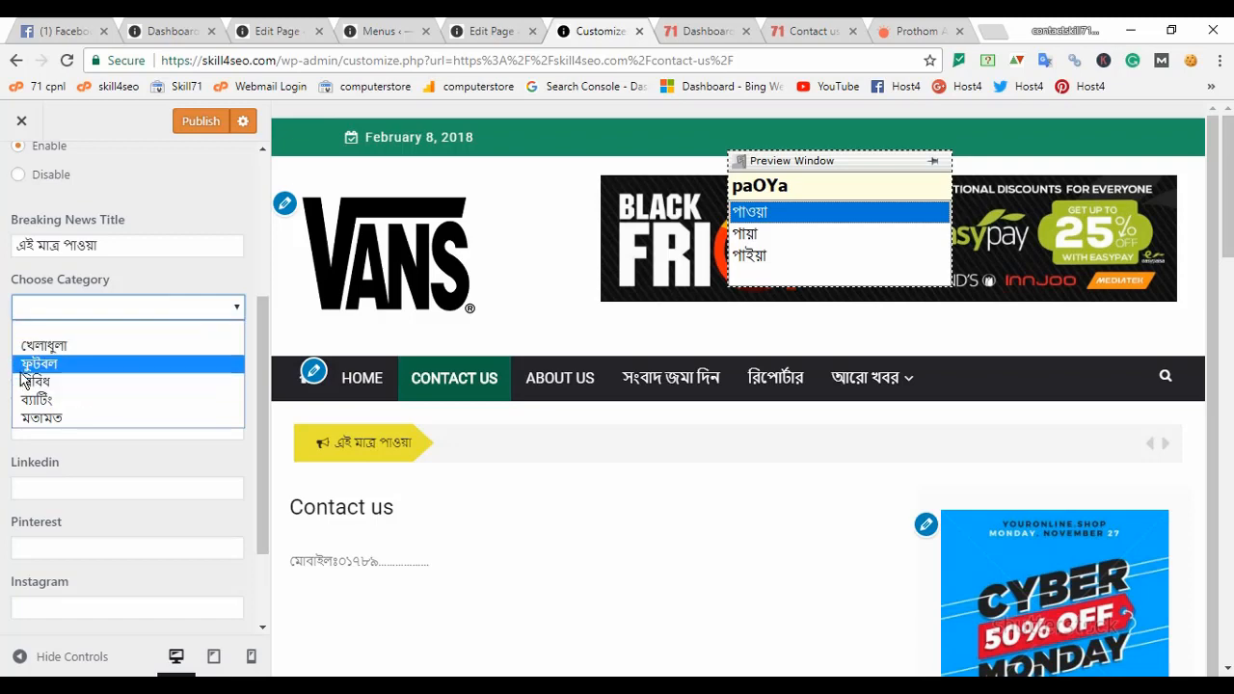
click(31, 405)
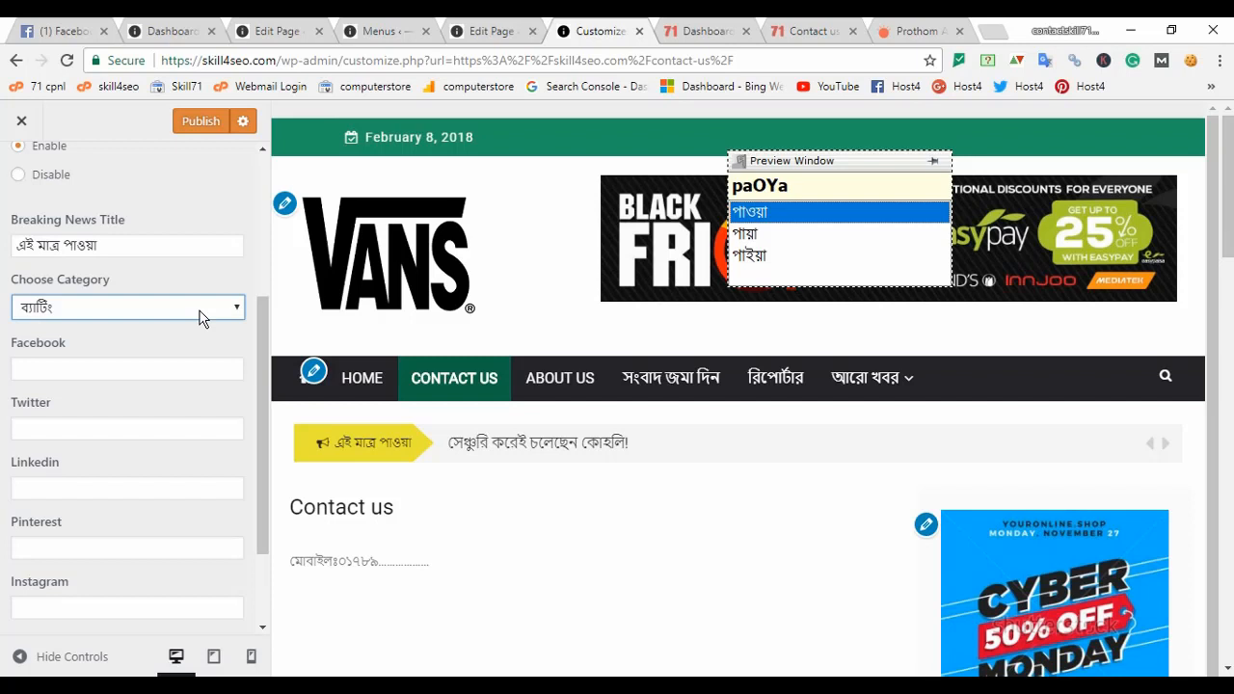
Fill in the header's social links with facebook.com, twitter.com, Linkedin.com, Pinterest.com, Instagram.com and youtube.com, leaving Tumblr empty
click(60, 371)
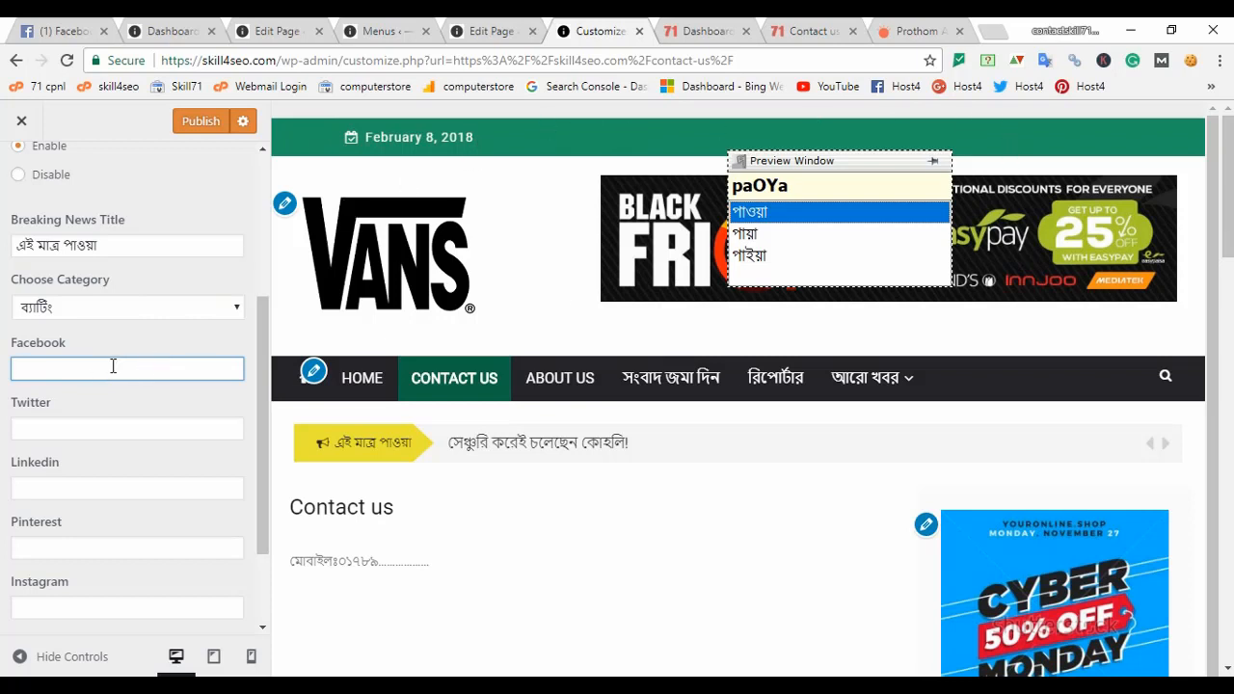
text(fa)
key(BackSpace)
key(BackSpace)
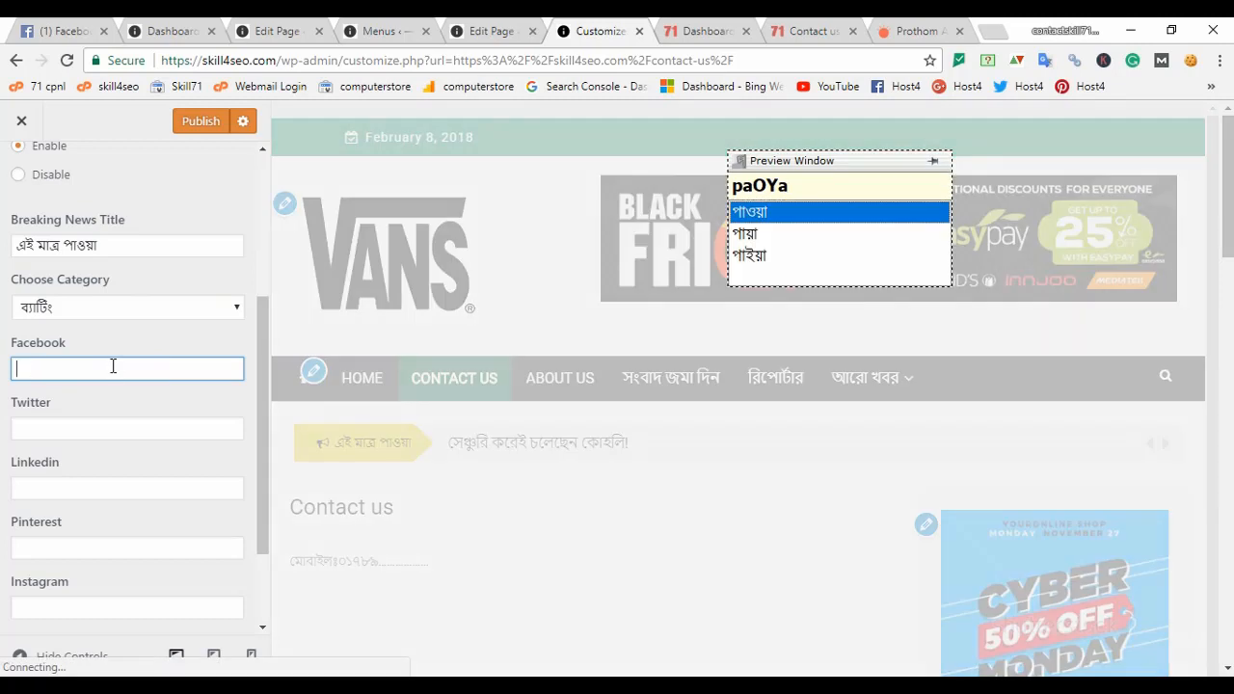
text(face)
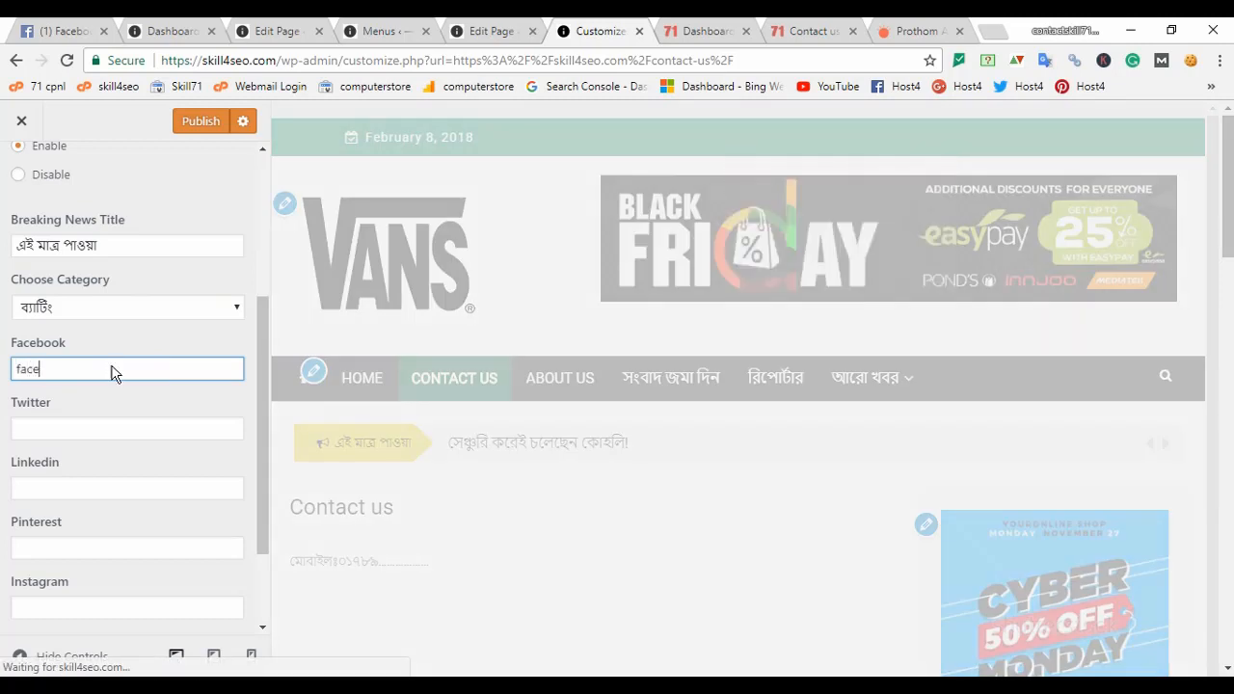
text(book.com)
click(86, 428)
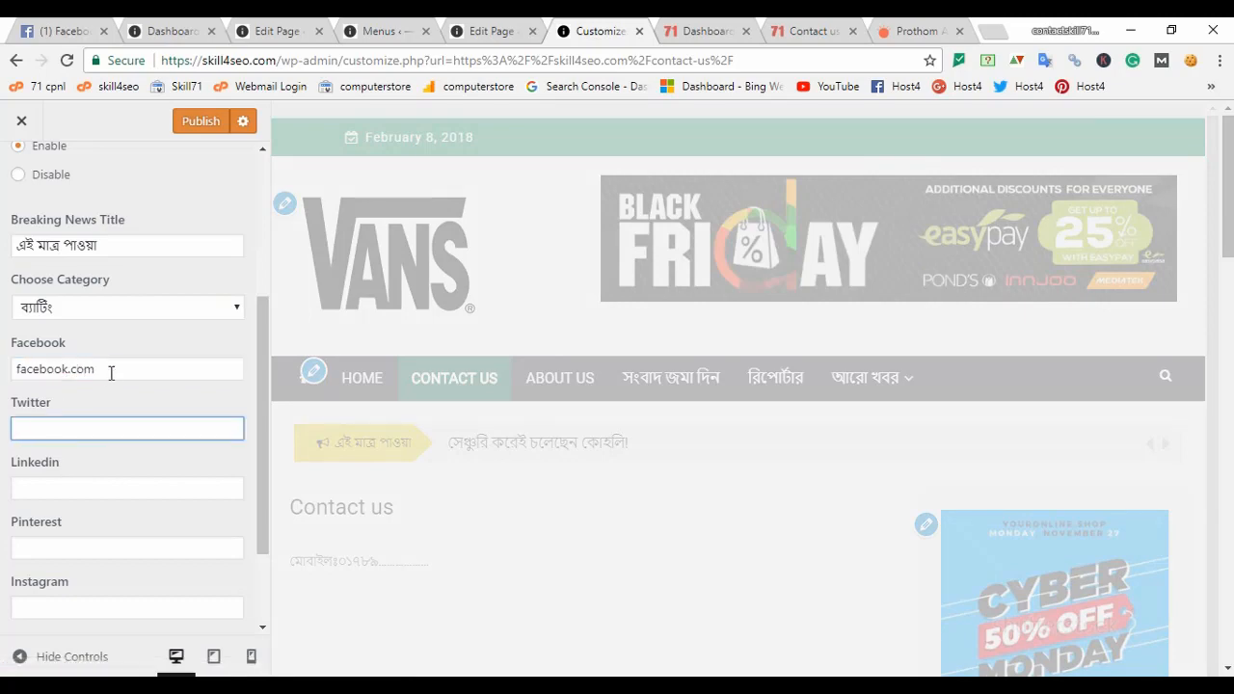
text(tw)
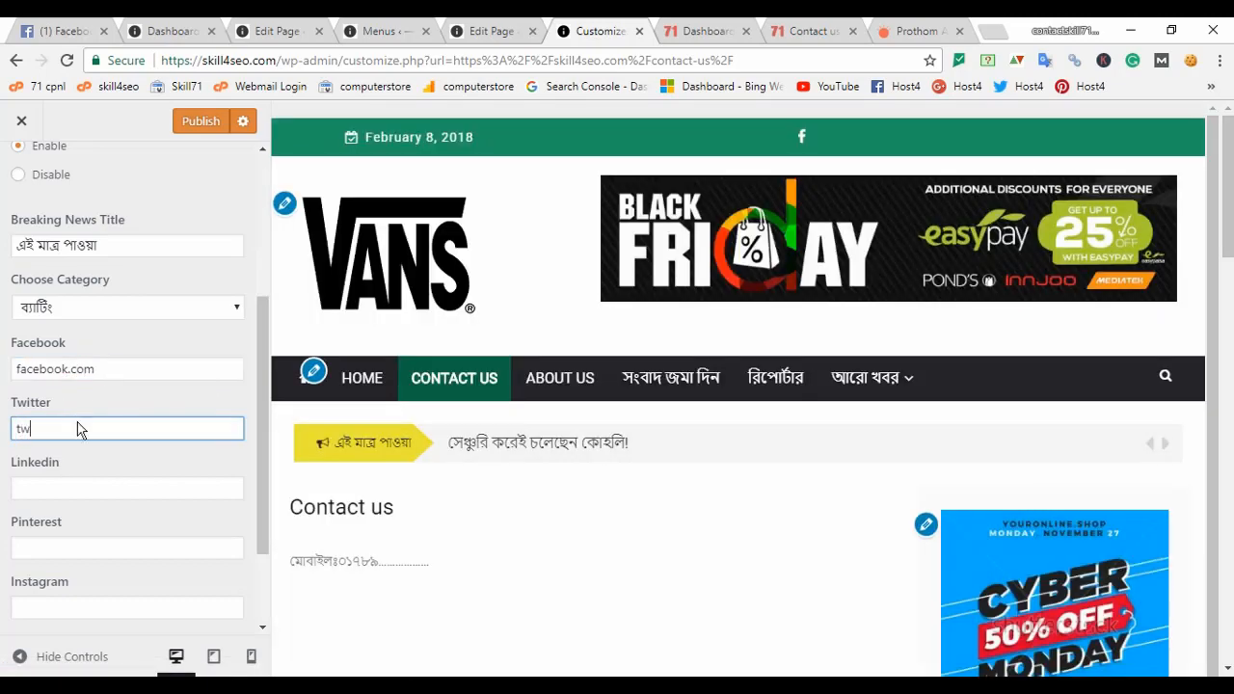
text(itt)
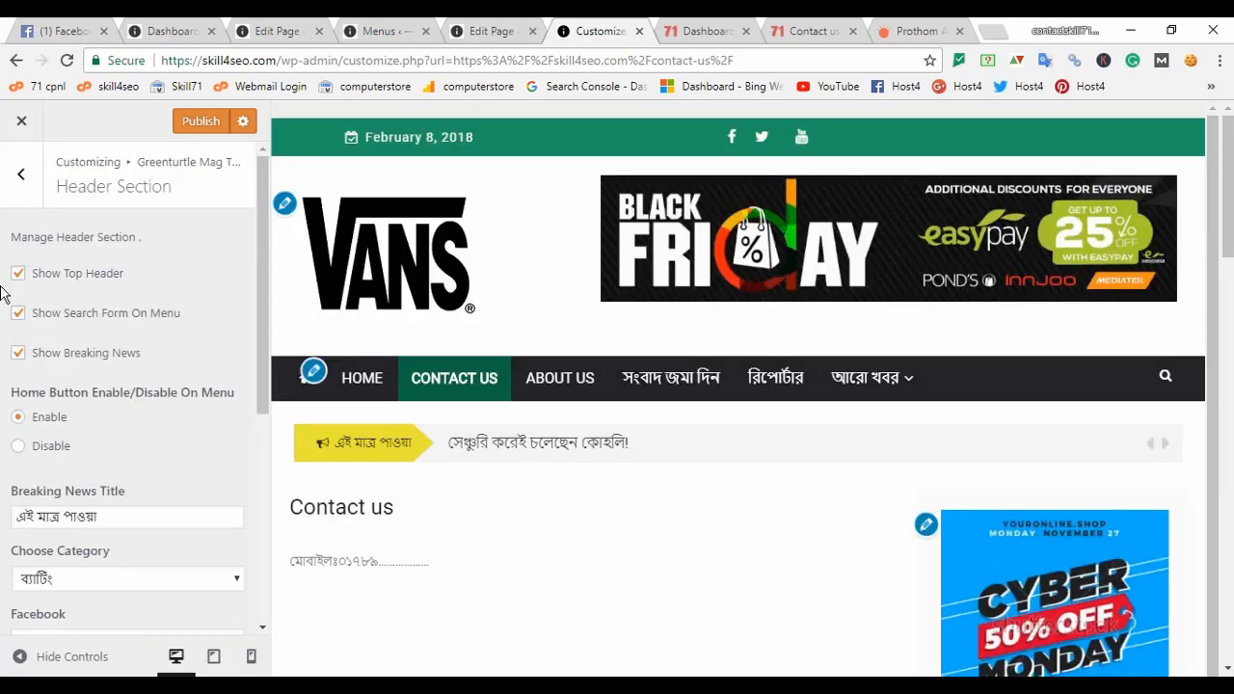
Correct the Linkedin and Pinterest links to lowercase linkedin.com and pinterest.com
scroll(105, 284, down, 3)
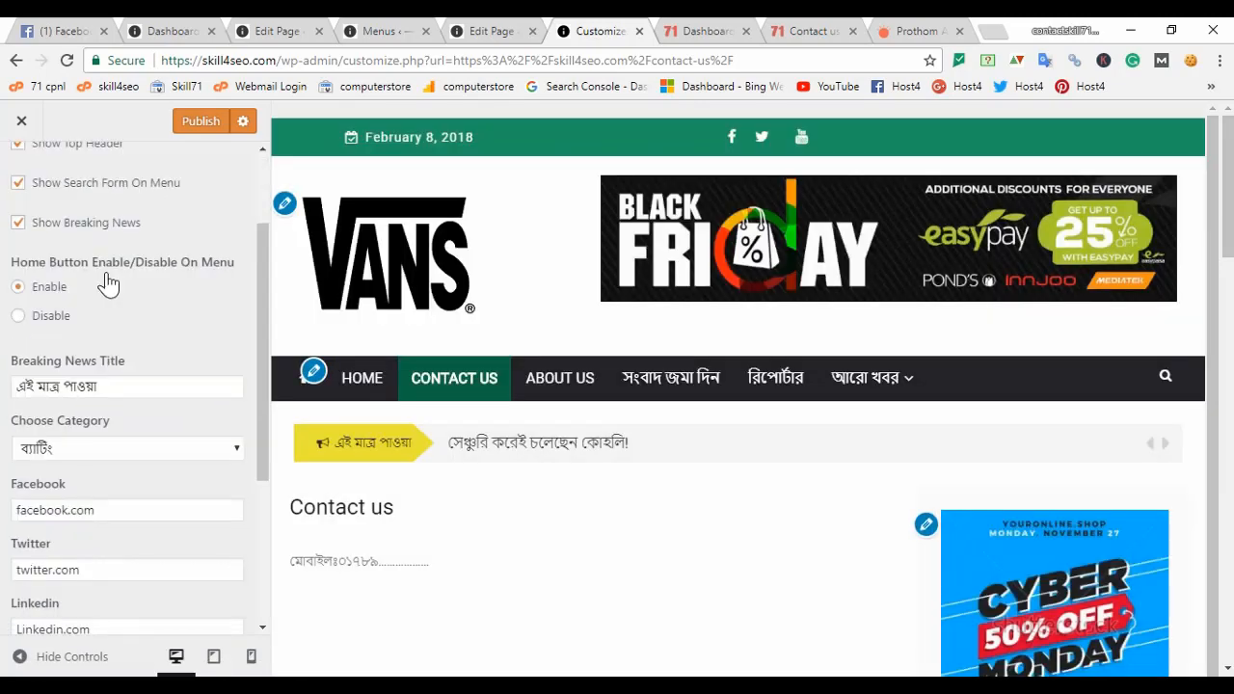
scroll(5, 319, down, 1)
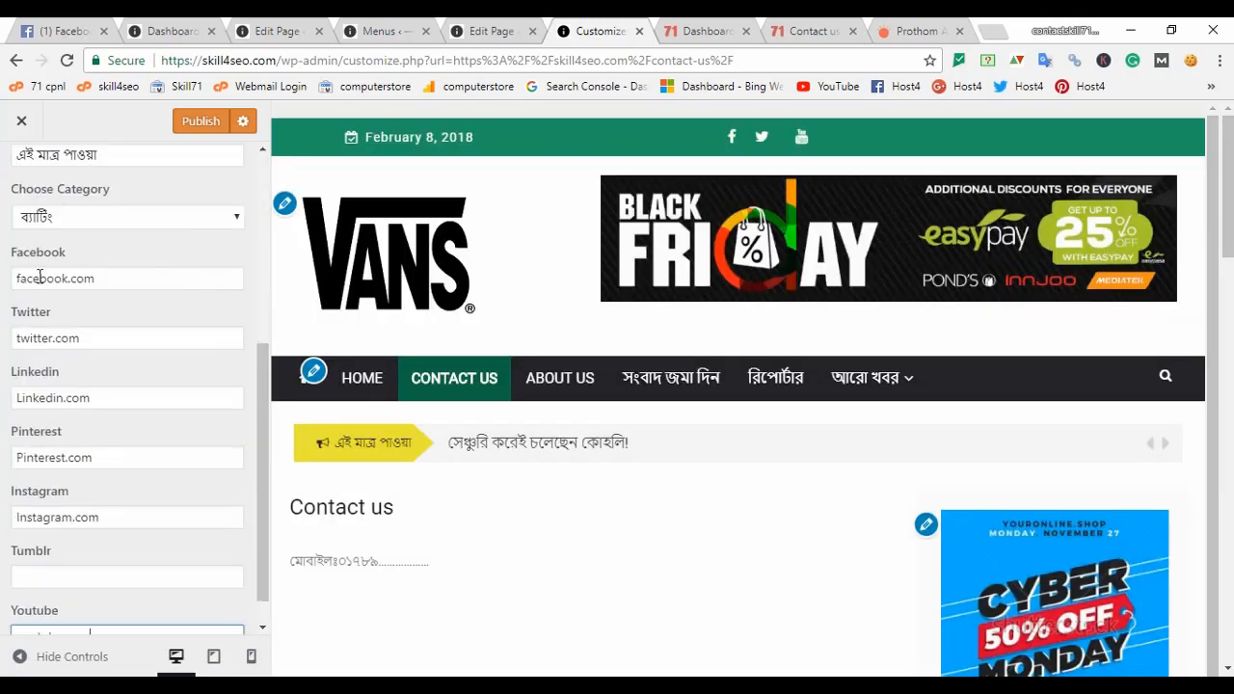
click(20, 457)
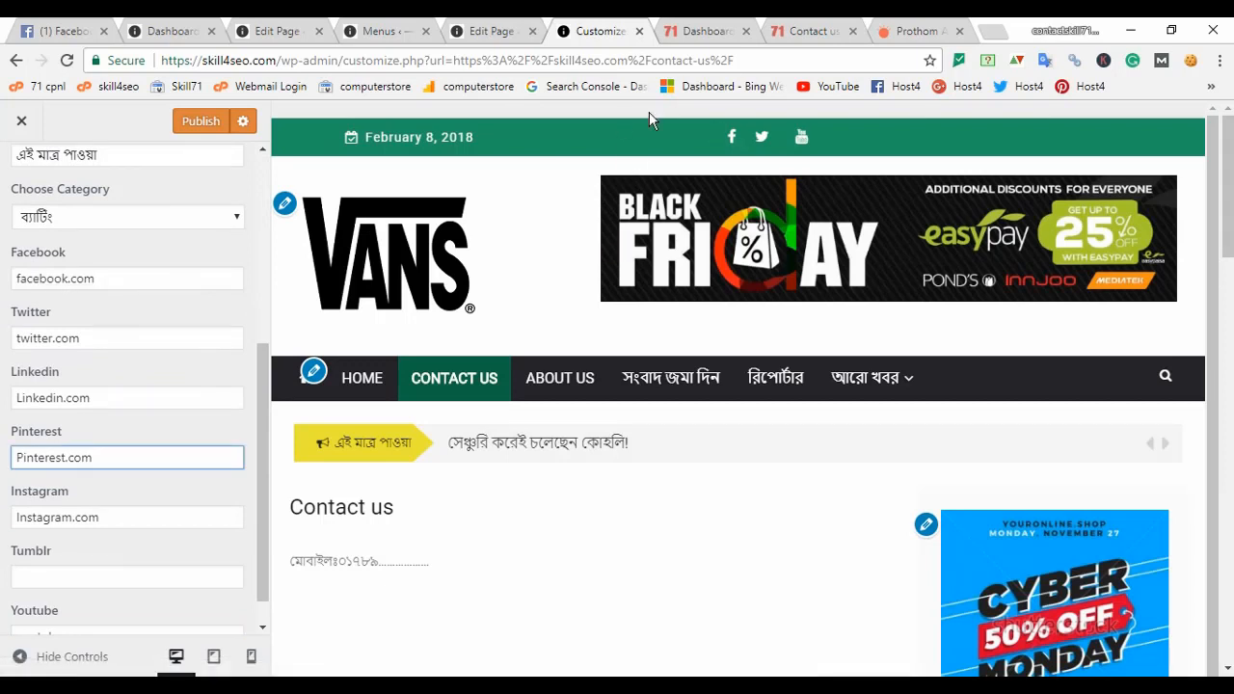
click(22, 397)
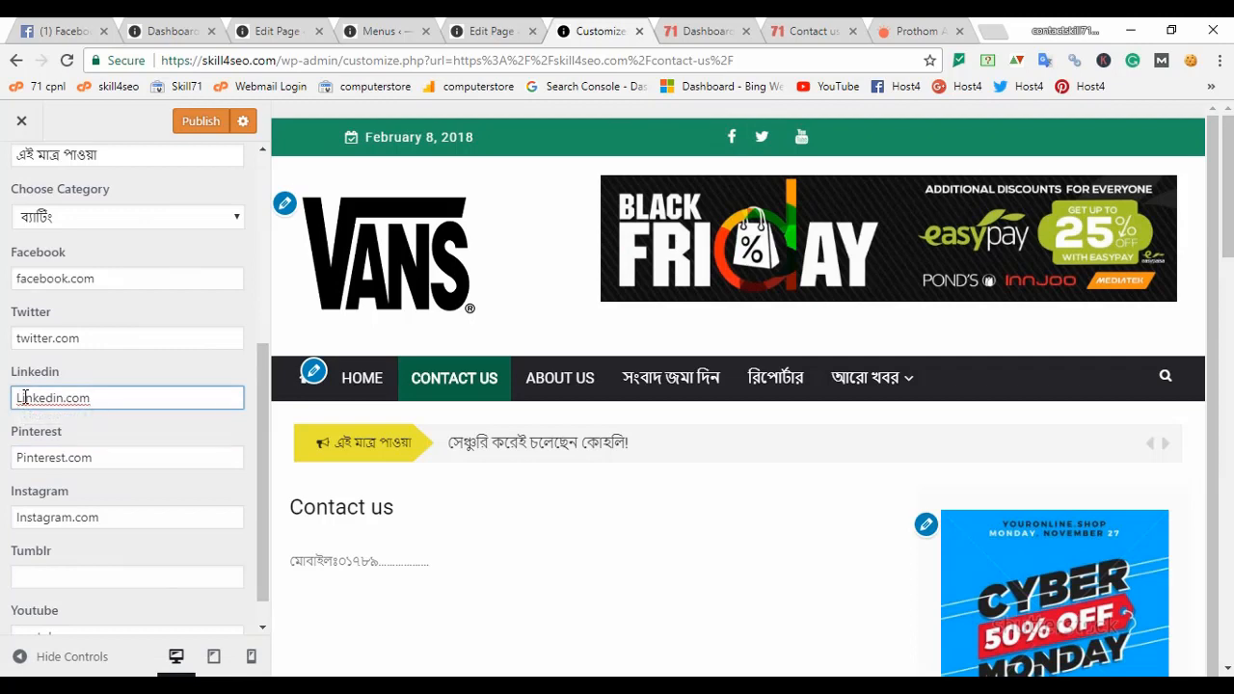
key(BackSpace)
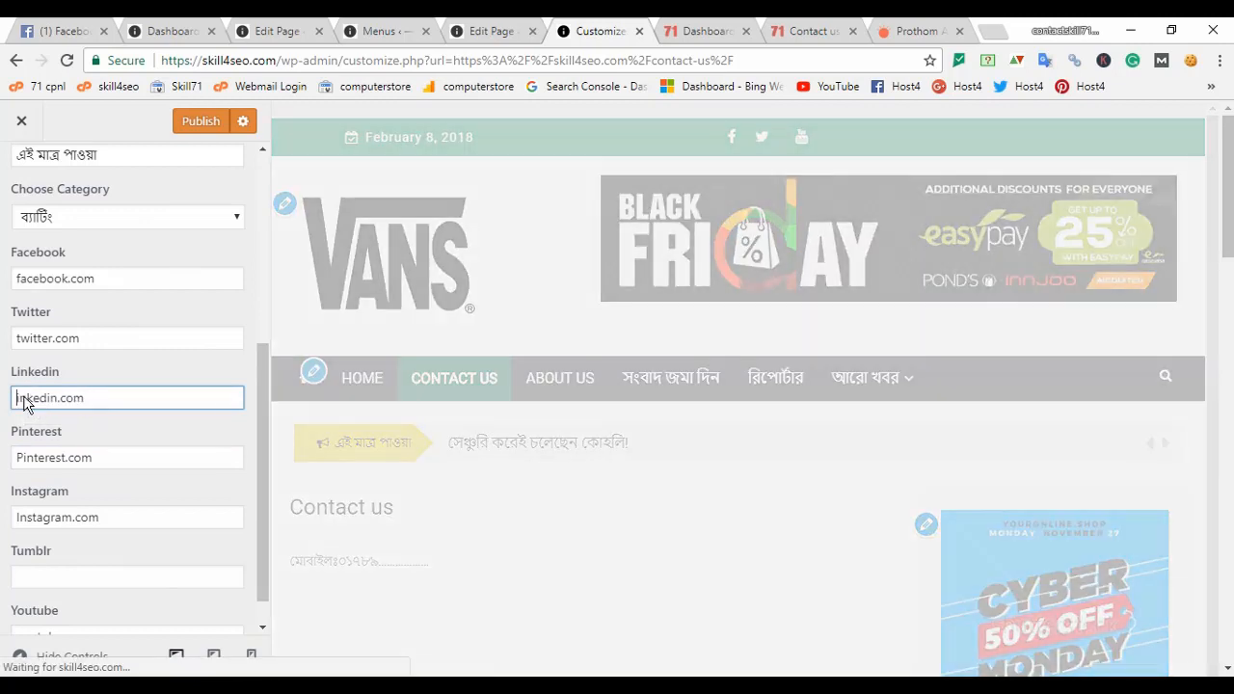
text(l)
click(23, 458)
key(BackSpace)
text(p)
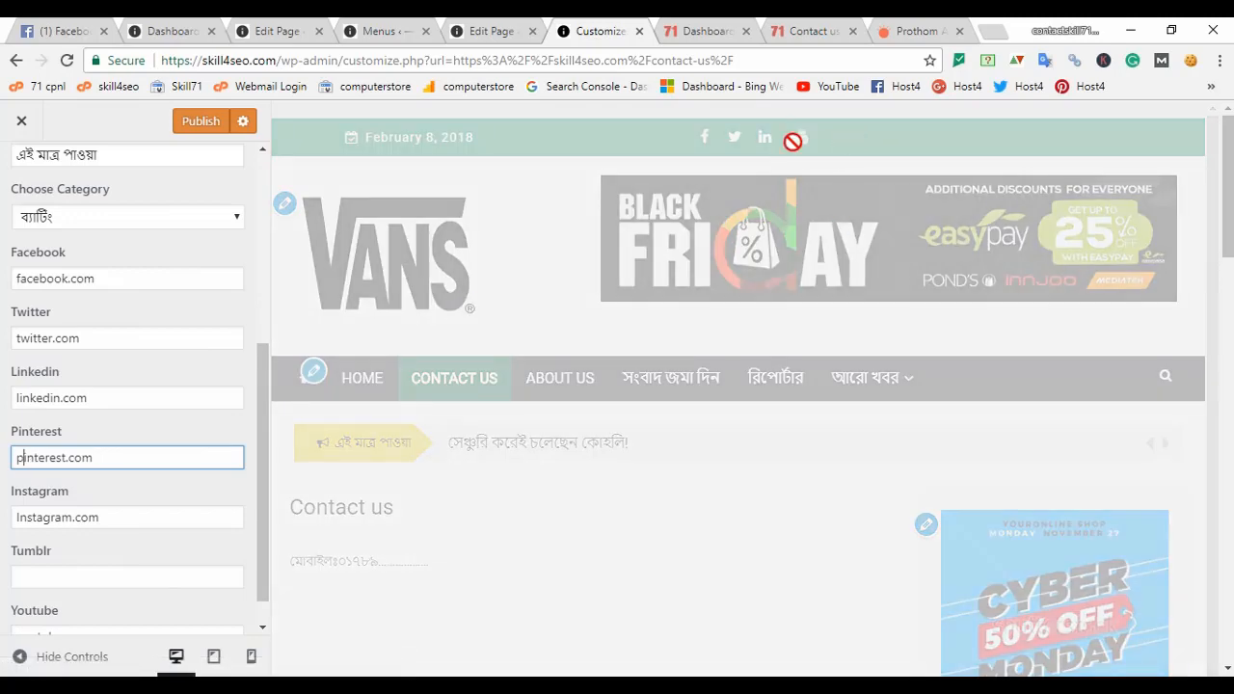
Publish the customized header settings and review the Header Section options
scroll(176, 501, down, 1)
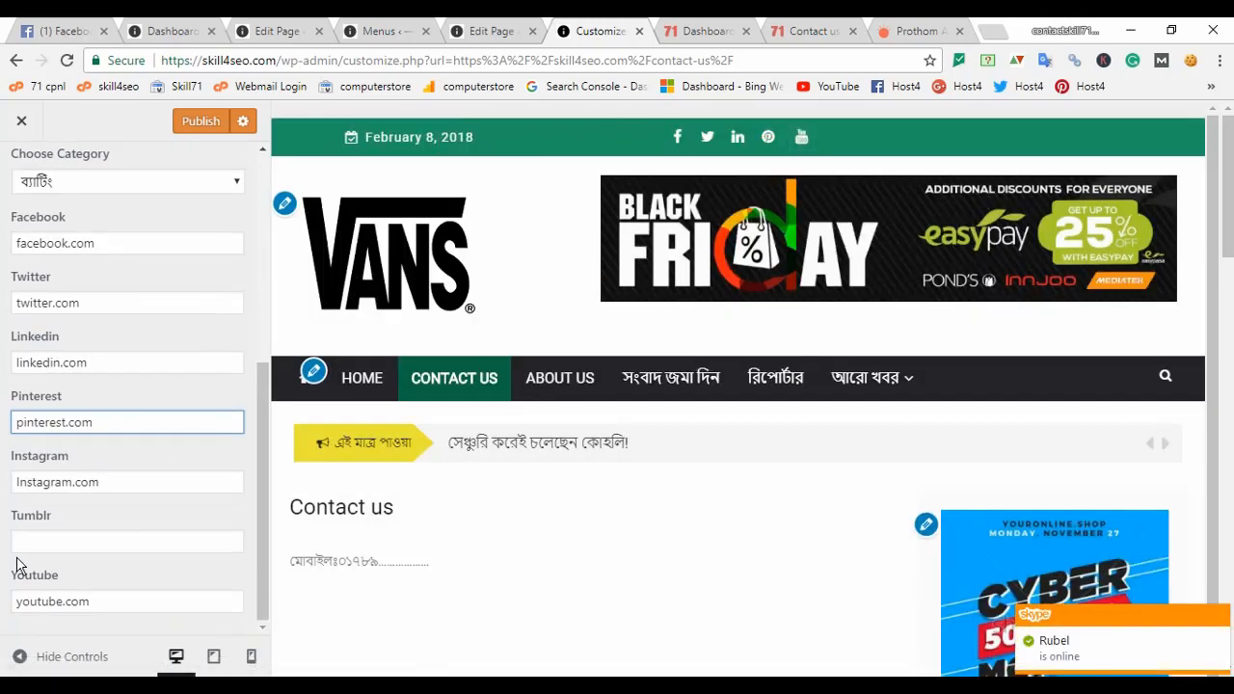
click(201, 127)
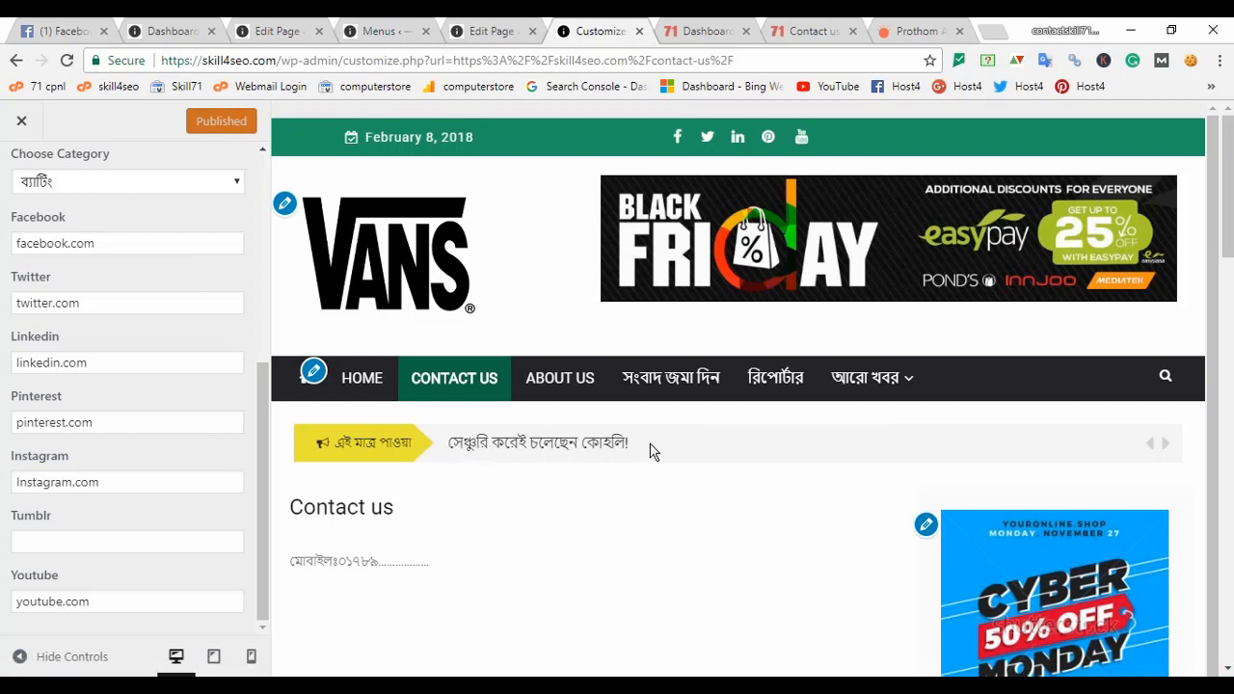
scroll(174, 356, up, 3)
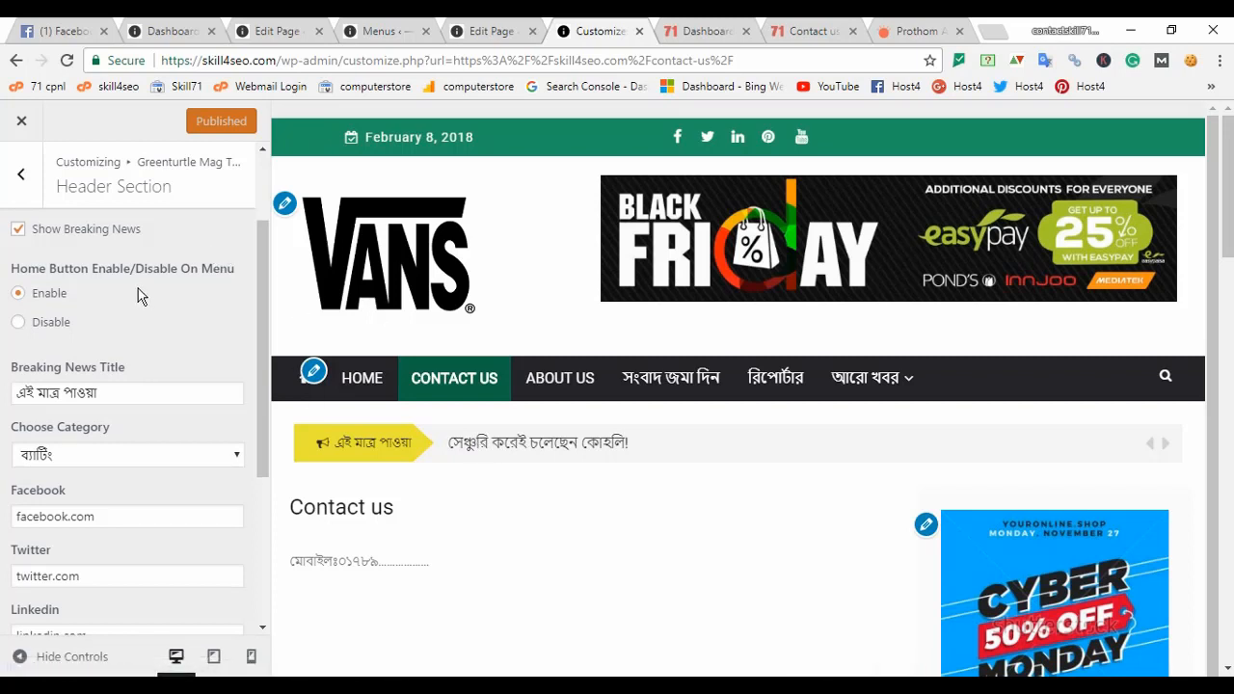
scroll(89, 267, up, 2)
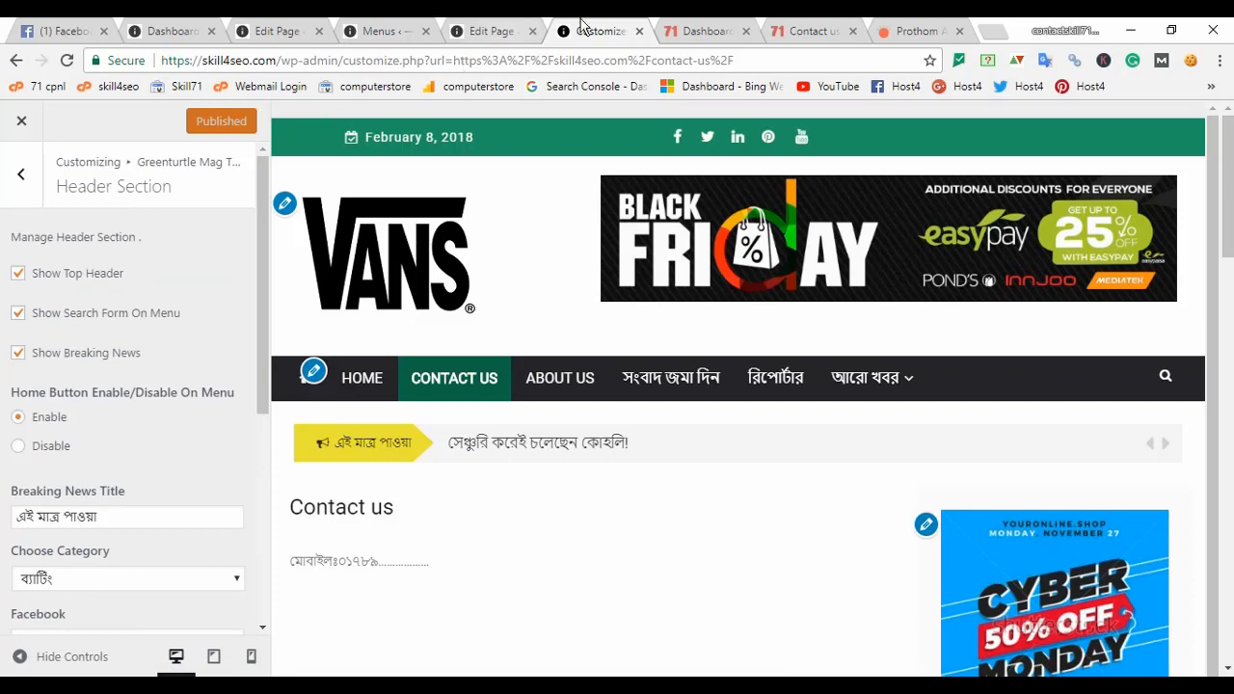
Return to the menu editor's admin page and open the live site in a new browser tab
click(490, 29)
click(391, 29)
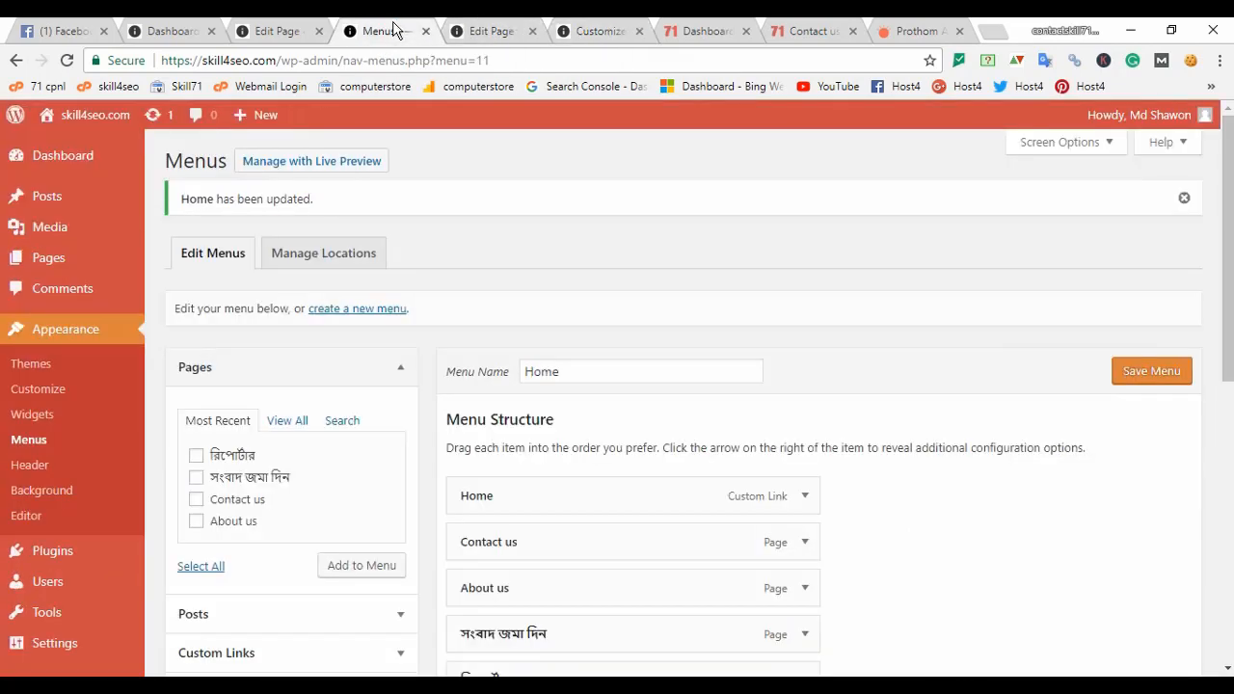
mouse_move(85, 116)
right_click(90, 146)
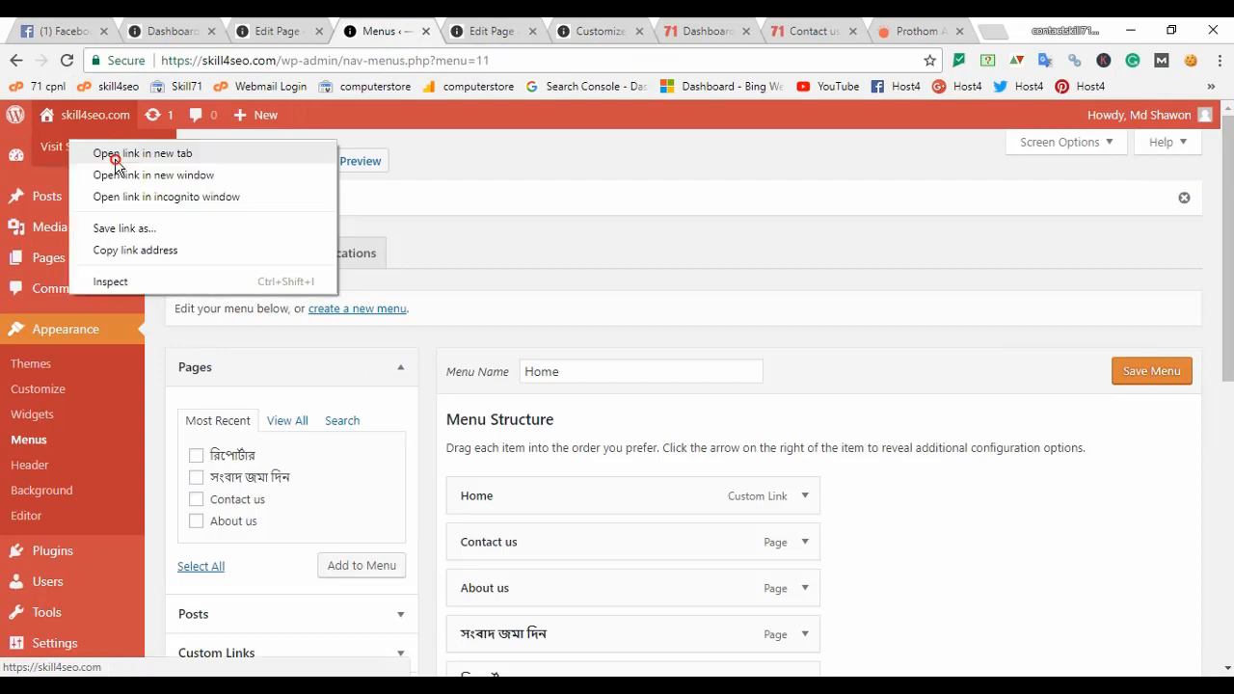
click(121, 154)
click(446, 31)
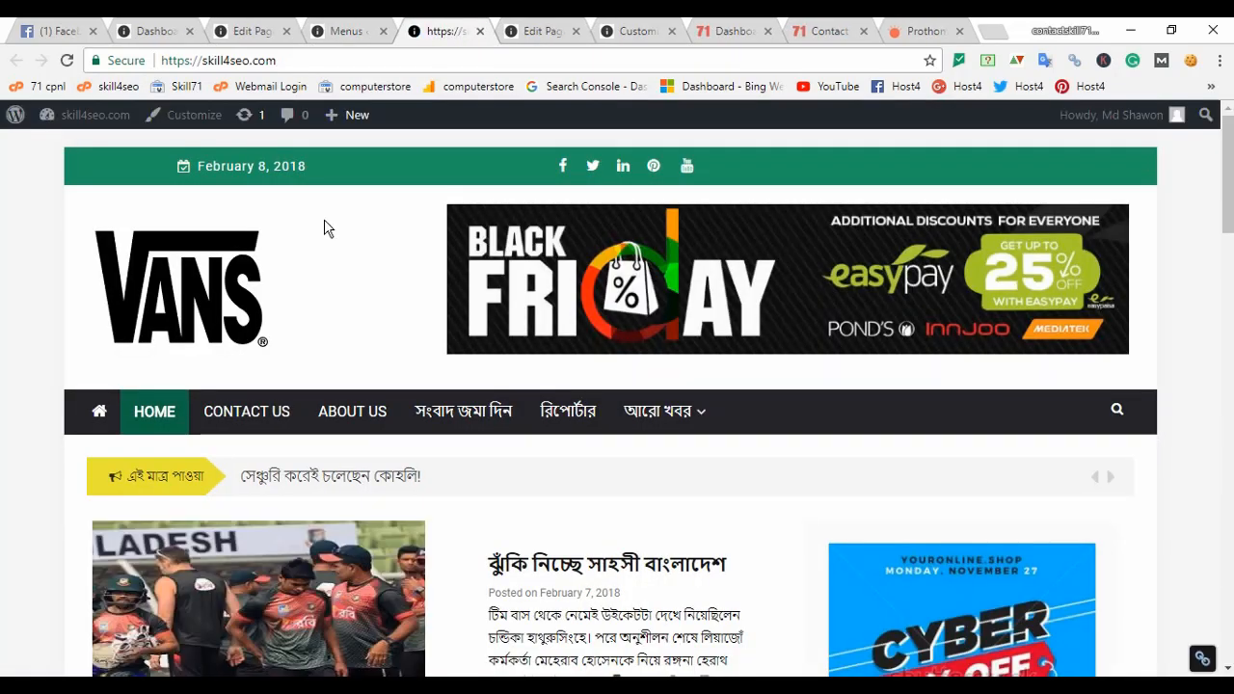
Examine the live home page from its header and breaking news bar down to the footer
scroll(324, 228, down, 2)
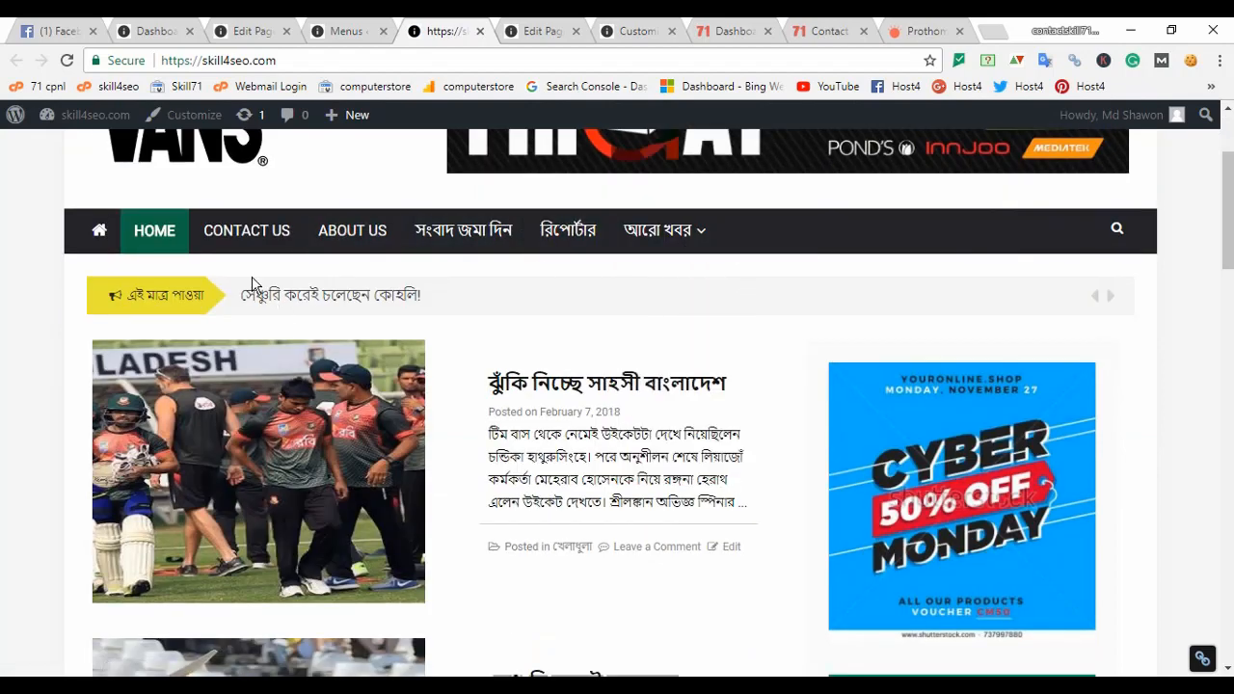
scroll(606, 330, down, 8)
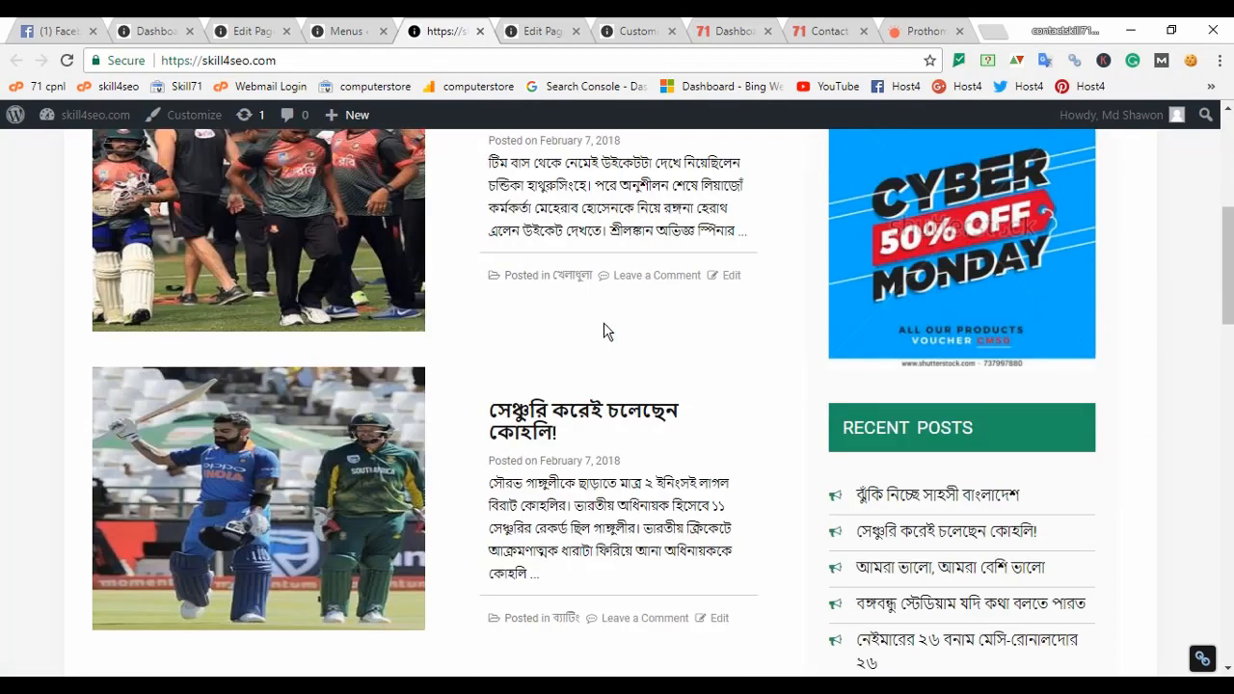
scroll(720, 357, down, 12)
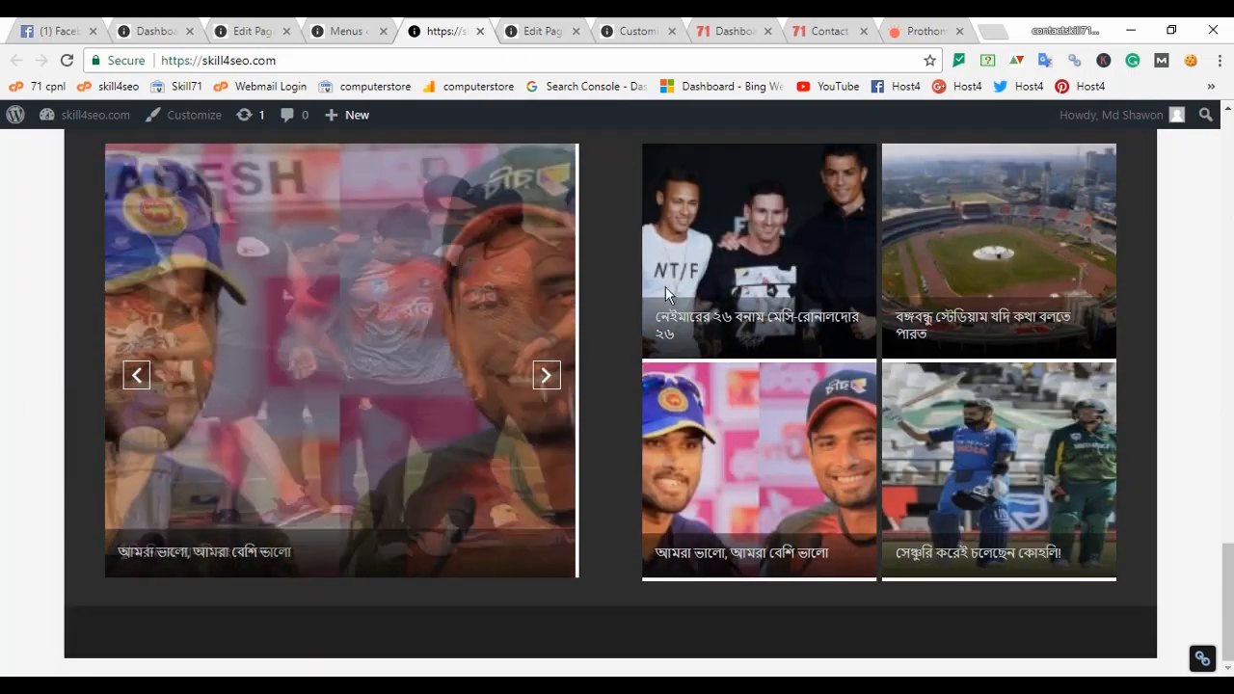
scroll(458, 391, up, 15)
scroll(456, 394, up, 6)
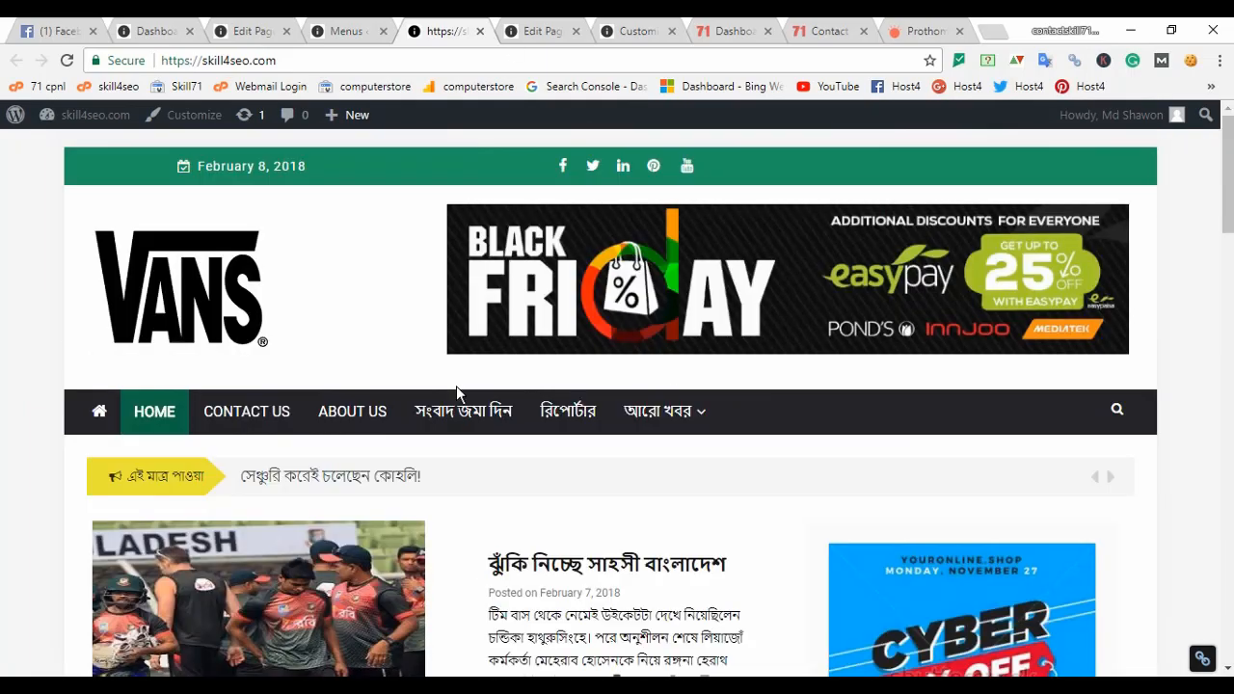
scroll(319, 434, down, 10)
scroll(318, 424, up, 10)
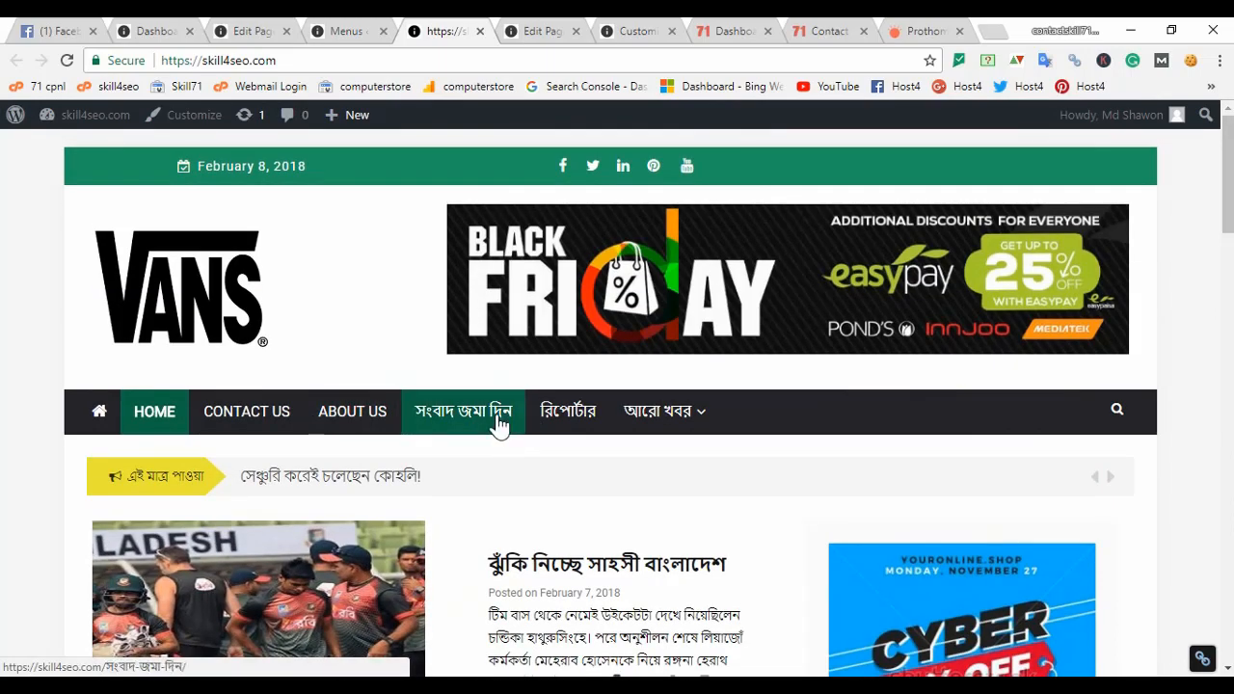
Open the সংবাদ জমা দিন page from the site's main navigation and look through its content and sidebar
click(496, 421)
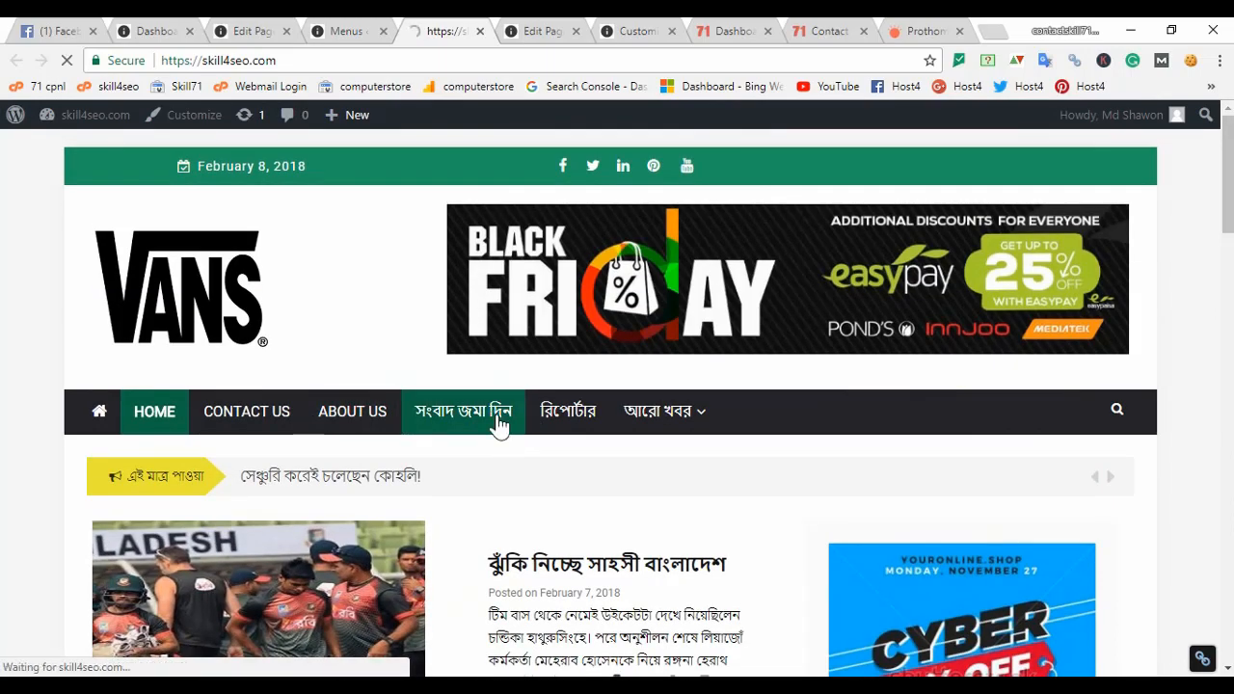
scroll(430, 284, down, 2)
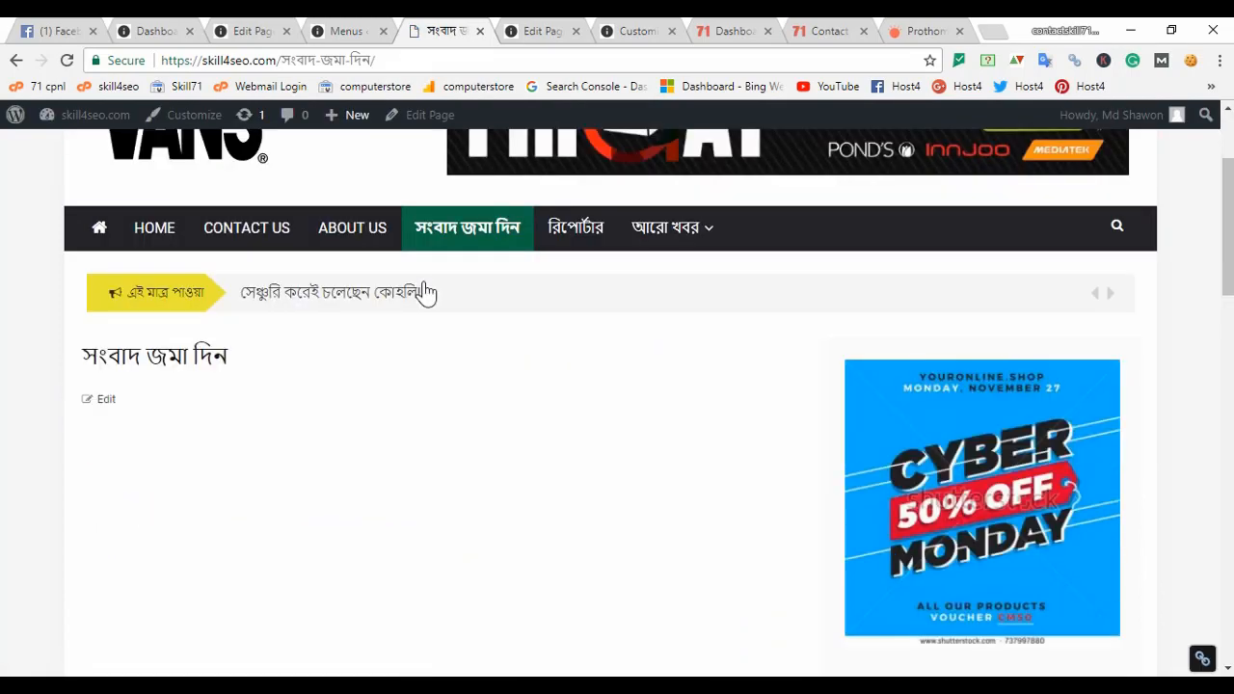
scroll(427, 292, down, 7)
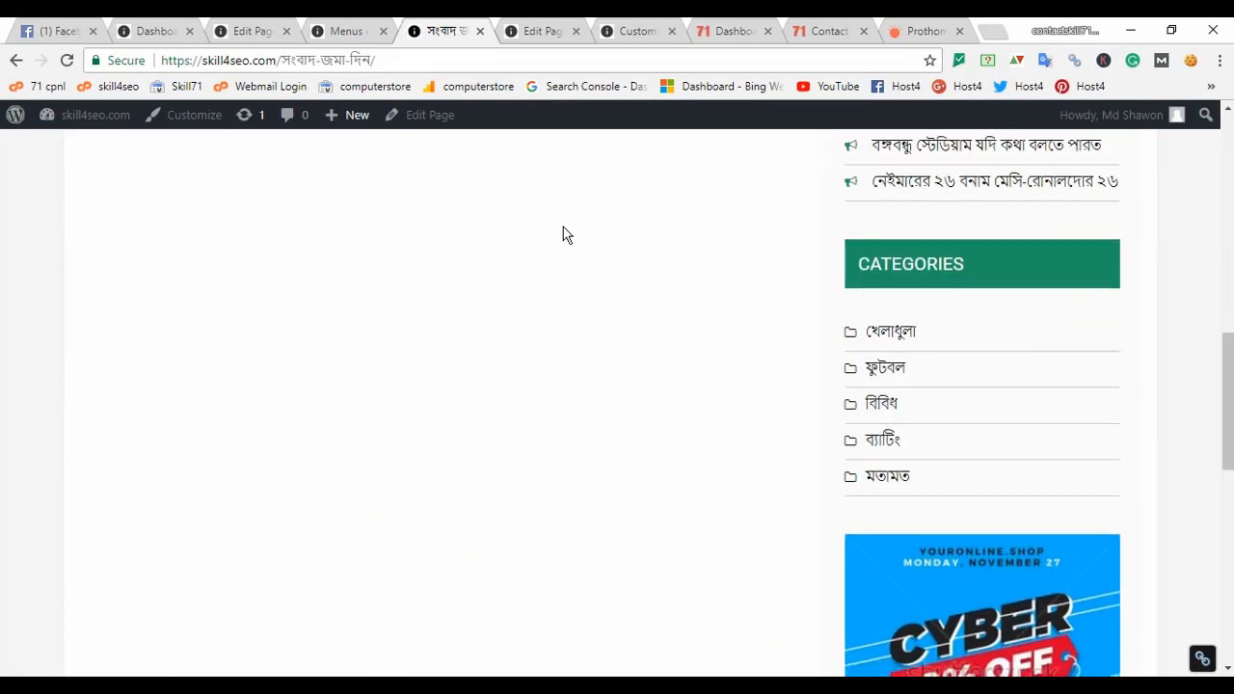
Examine the সংবাদ জমা দিন page from its header and sidebar down to the footer
scroll(563, 227, down, 6)
scroll(563, 227, up, 15)
scroll(806, 387, down, 2)
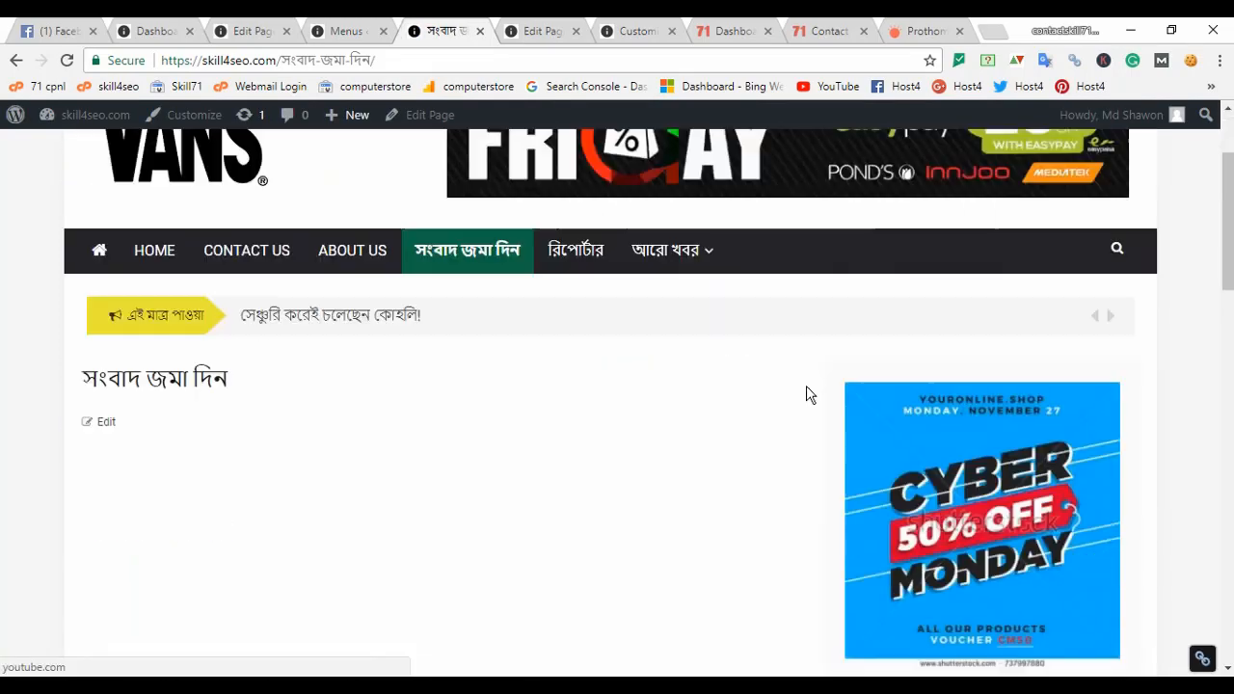
scroll(806, 390, down, 12)
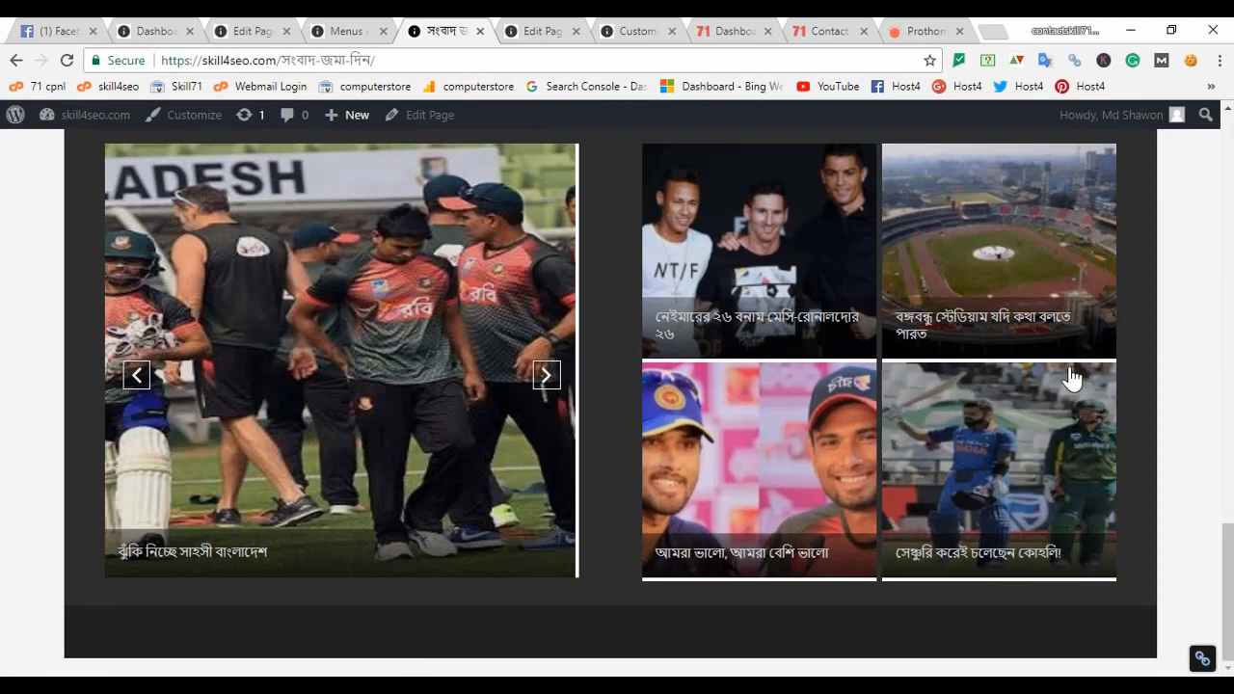
Return to the theme customizer, review the Header Section options, and open the Footer Settings
click(542, 31)
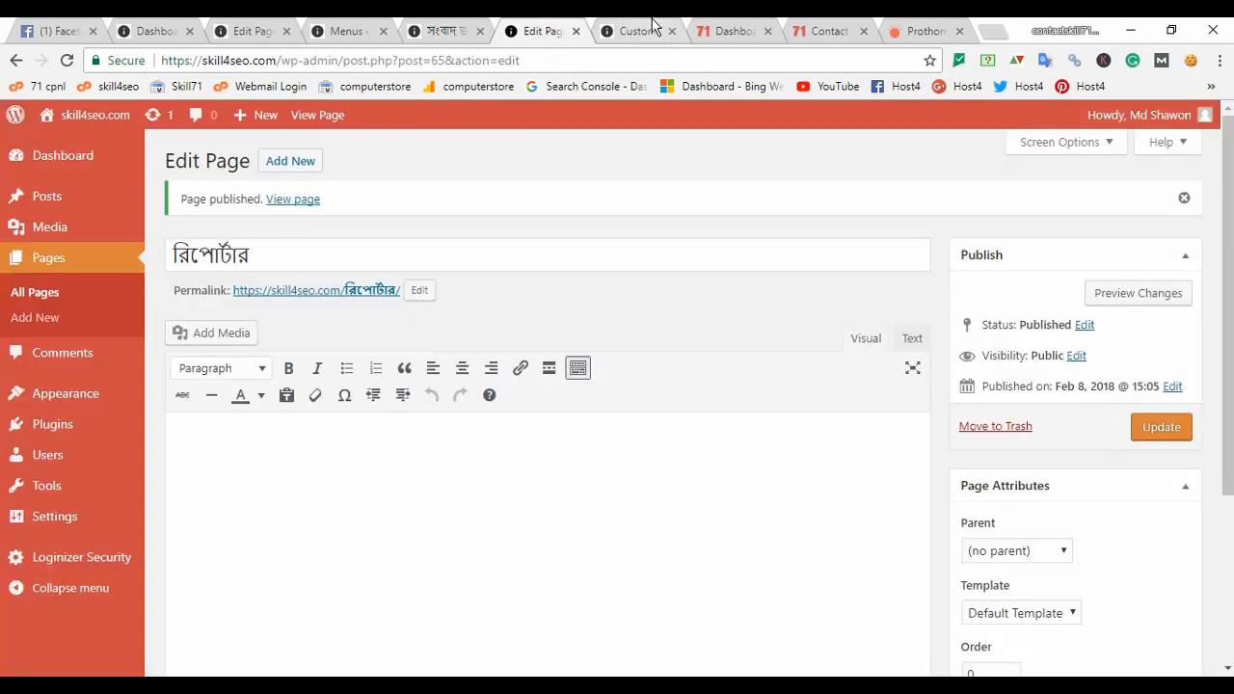
click(622, 29)
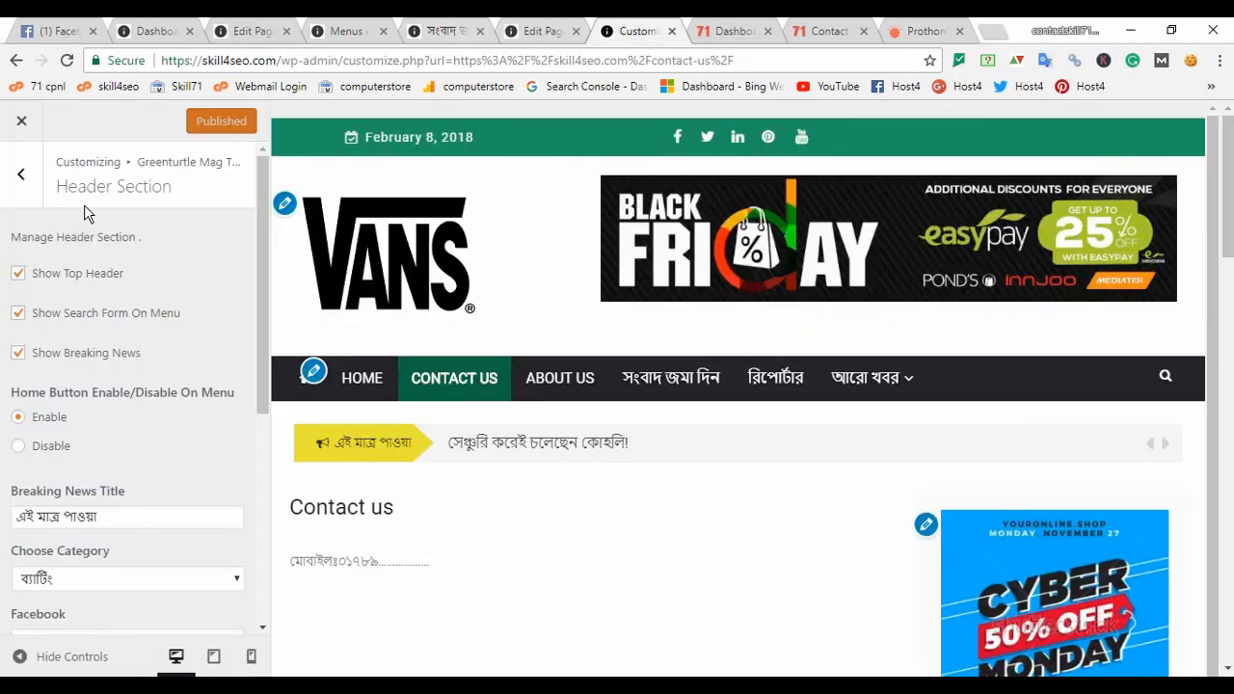
scroll(65, 424, down, 5)
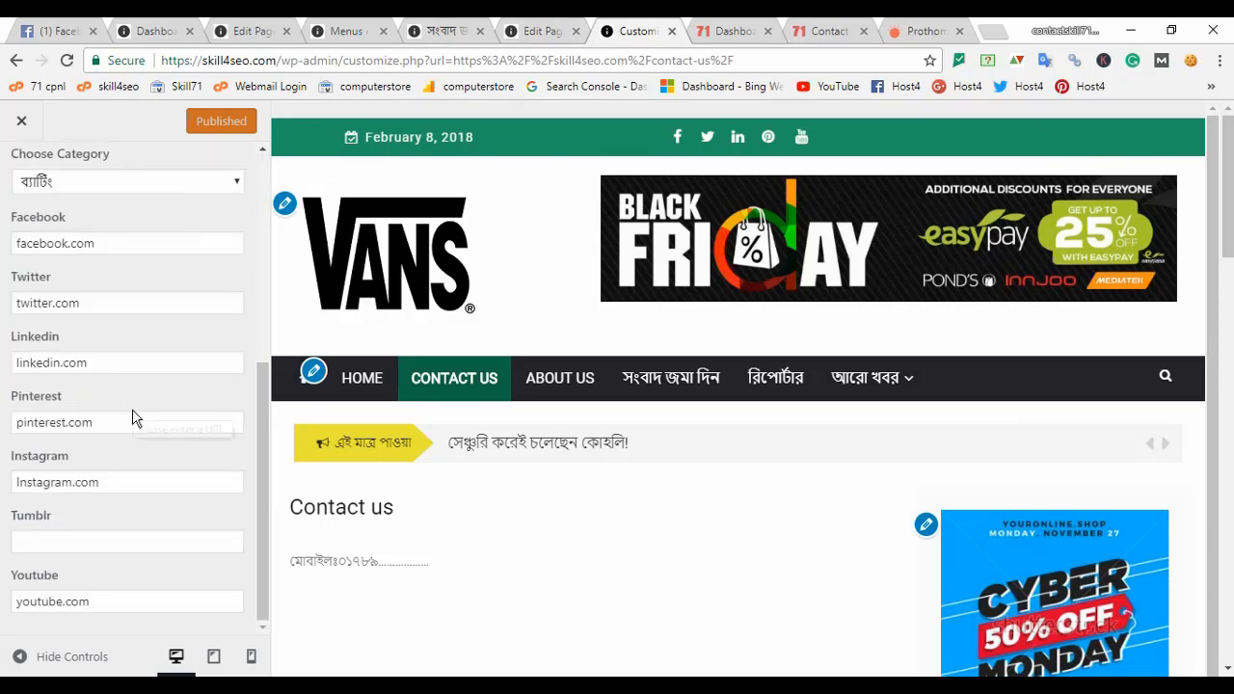
scroll(132, 413, up, 5)
click(19, 179)
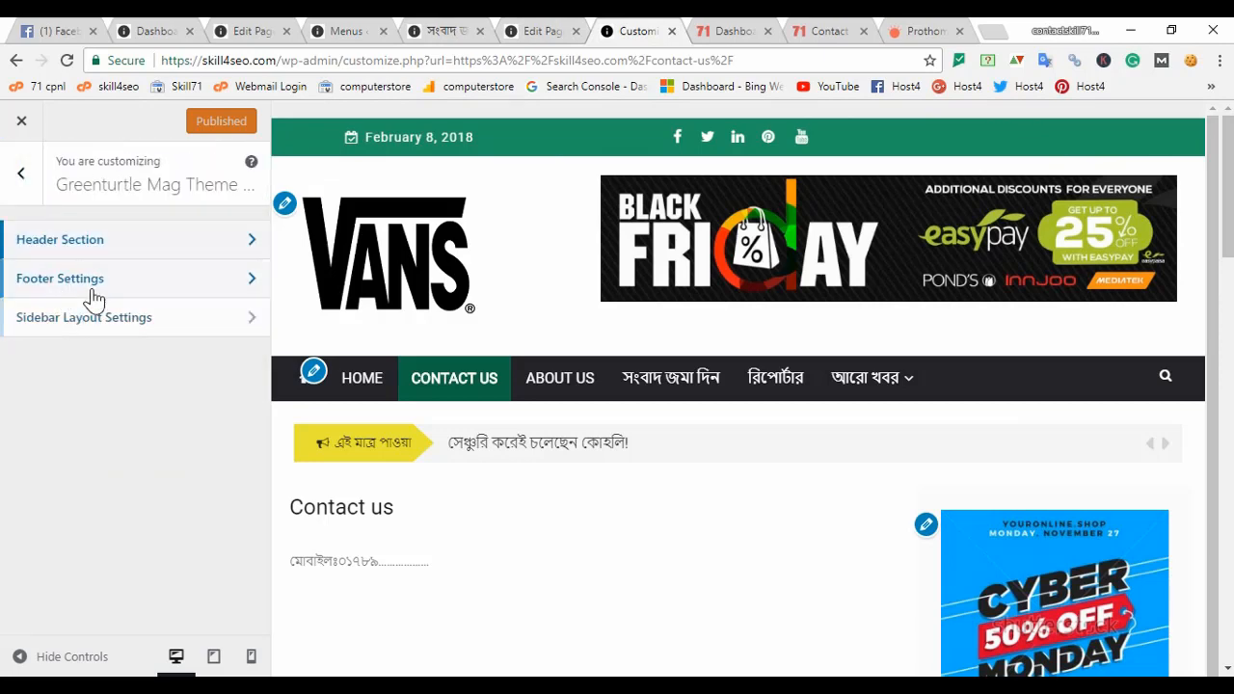
click(91, 297)
Set the footer's copyright text to "সর্বসত্ব সংরক্ষিত by your name", check it in the preview's footer, and publish it
click(116, 300)
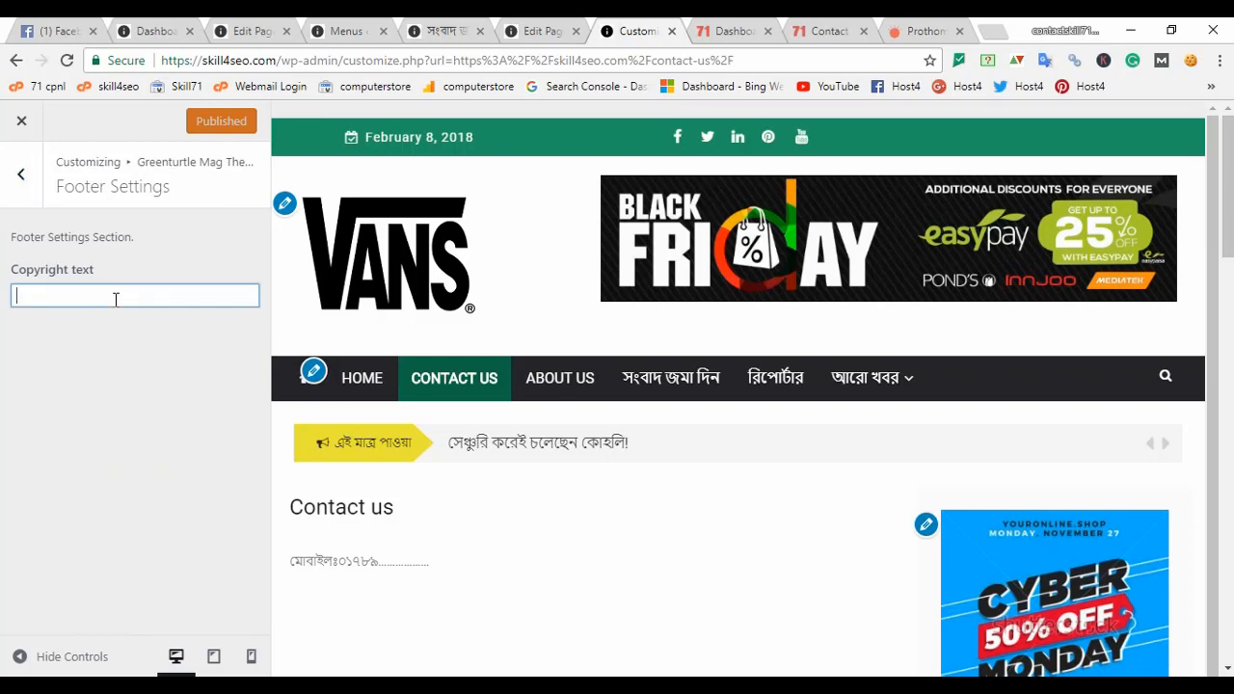
text(s)
key(BackSpace)
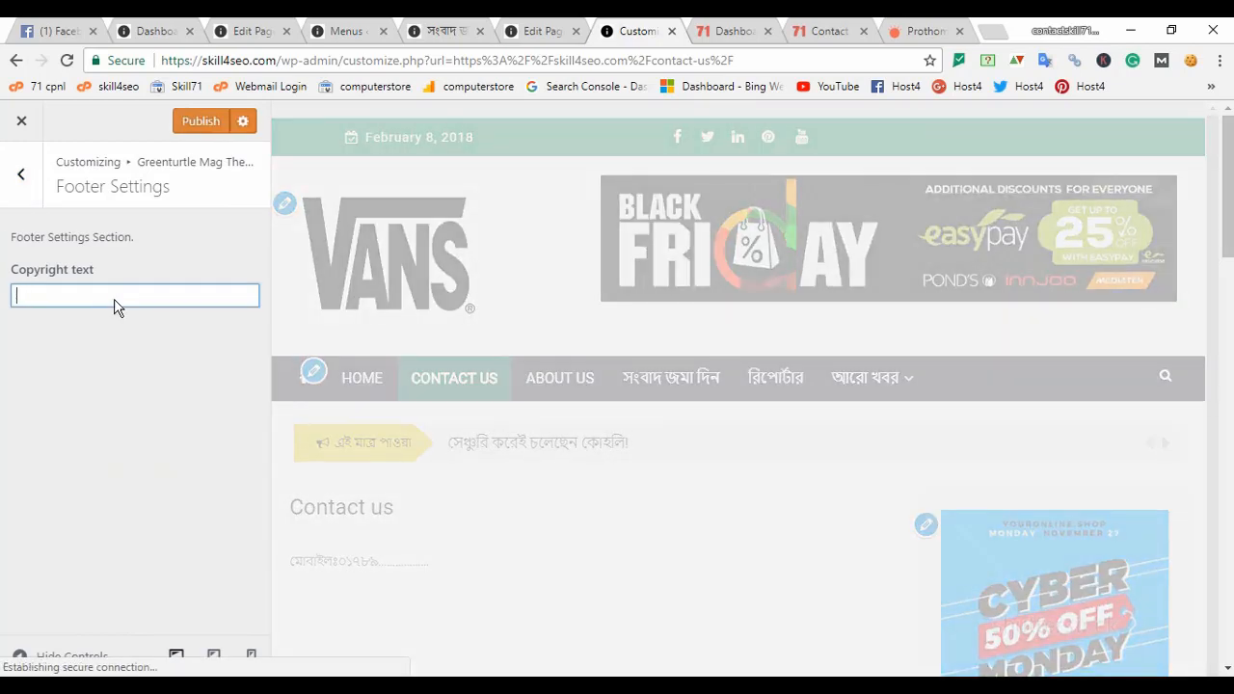
text(সর্ব)
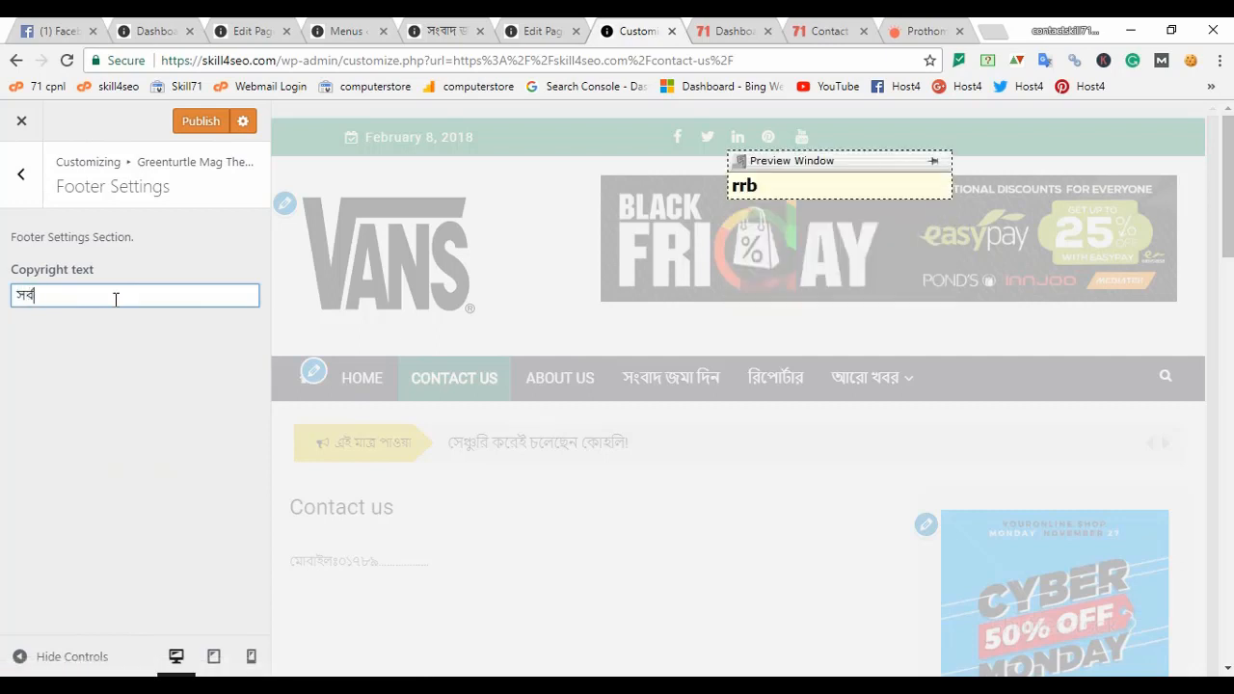
text(সত্ব সংরক্ষিত by your name)
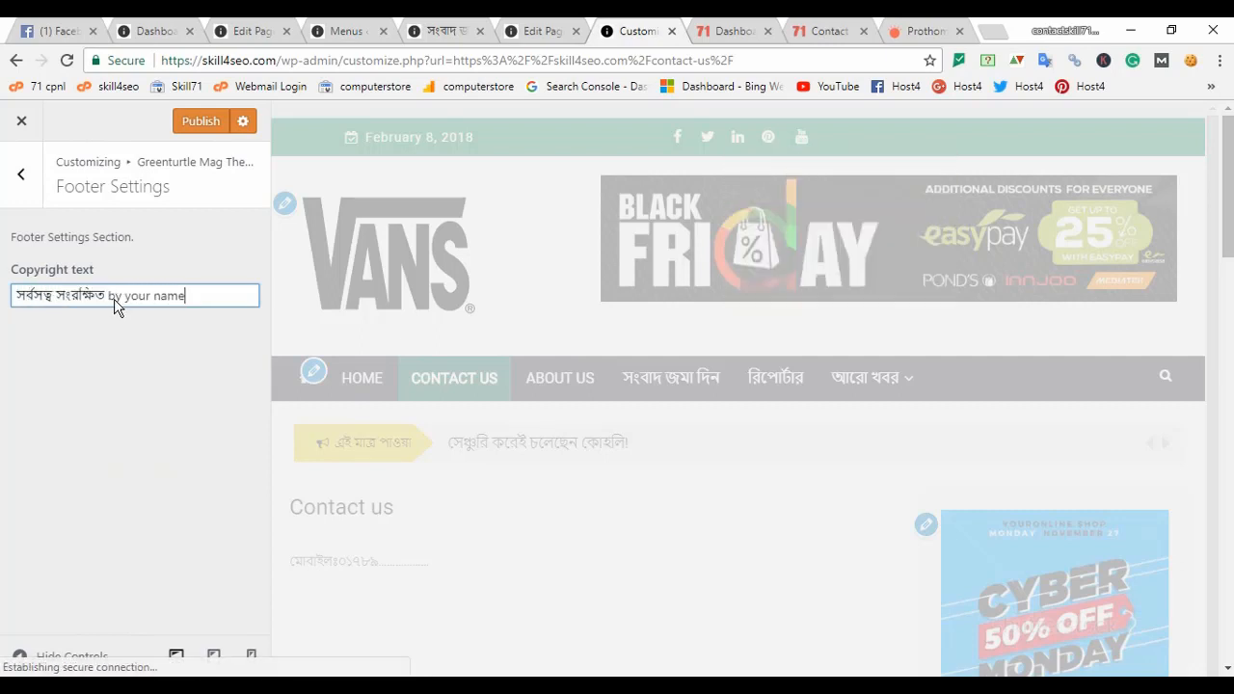
scroll(444, 418, down, 15)
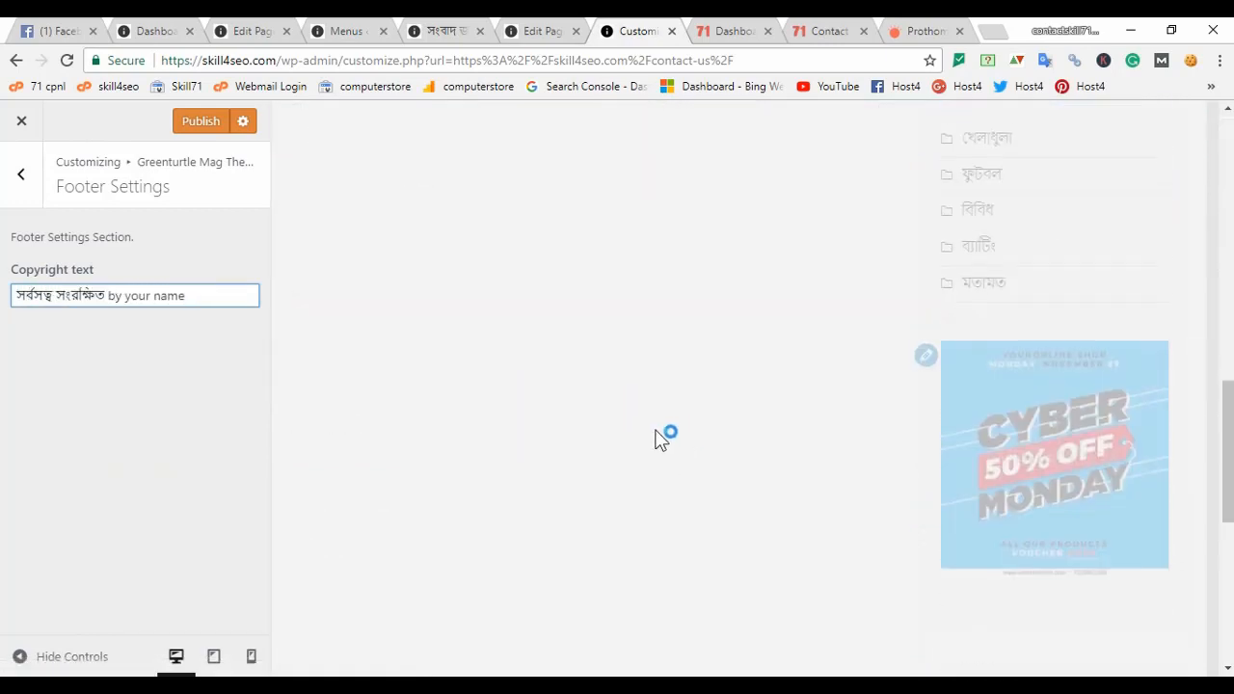
scroll(845, 517, down, 6)
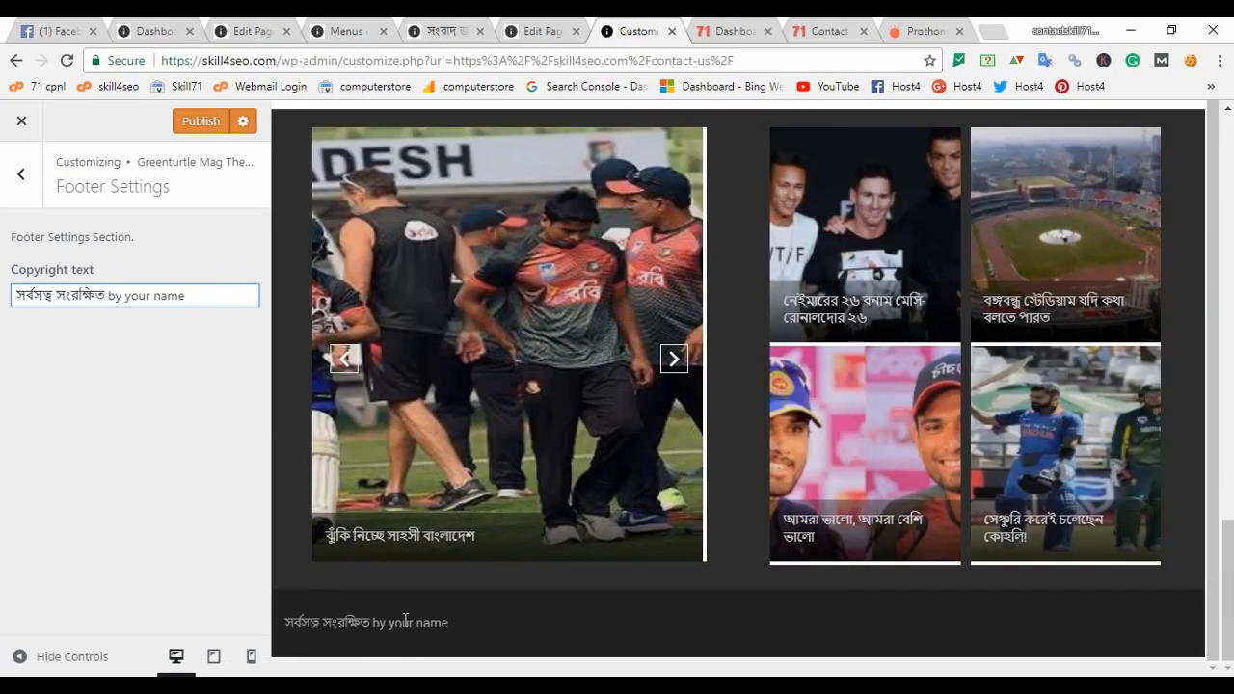
click(208, 125)
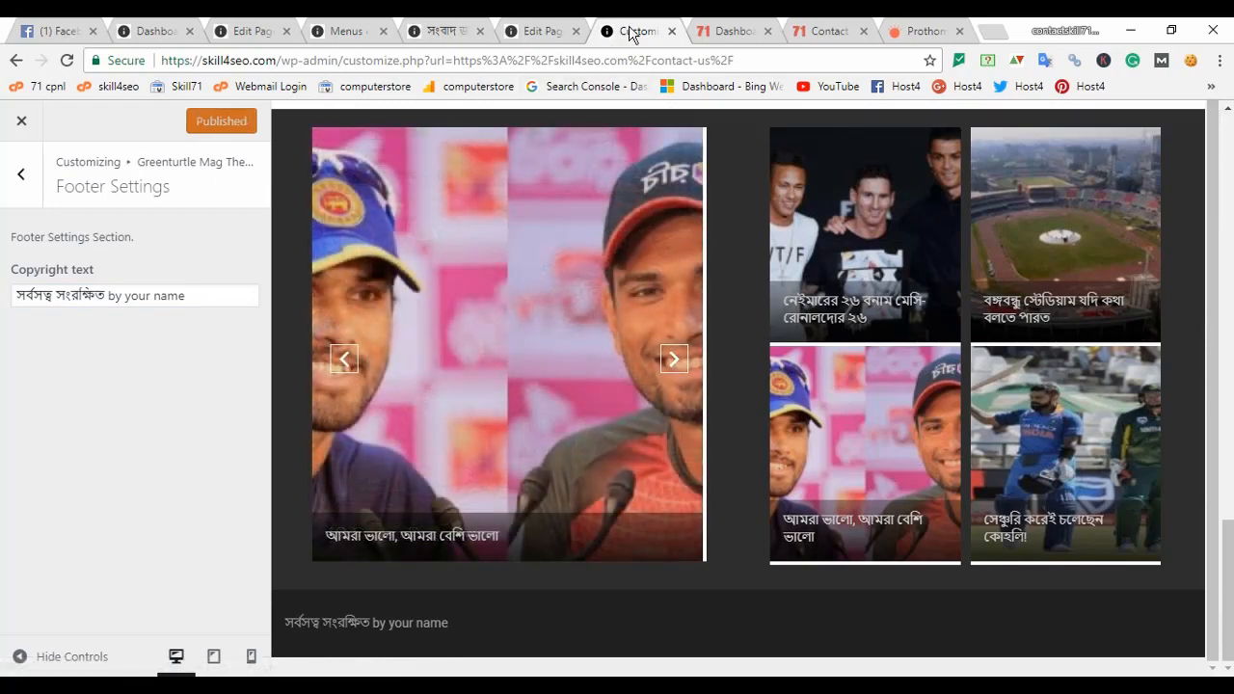
Return to the live সংবাদ জমা দিন page, reload it, and go to the site's home page
click(540, 31)
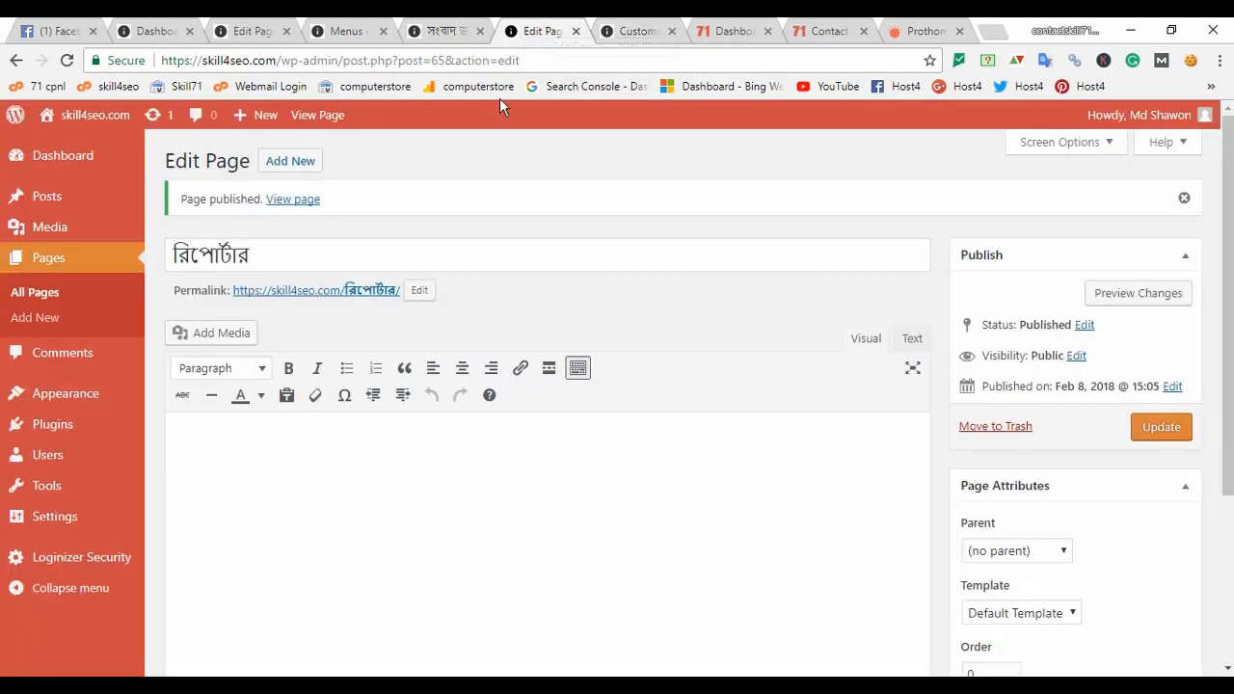
click(444, 28)
scroll(579, 290, up, 5)
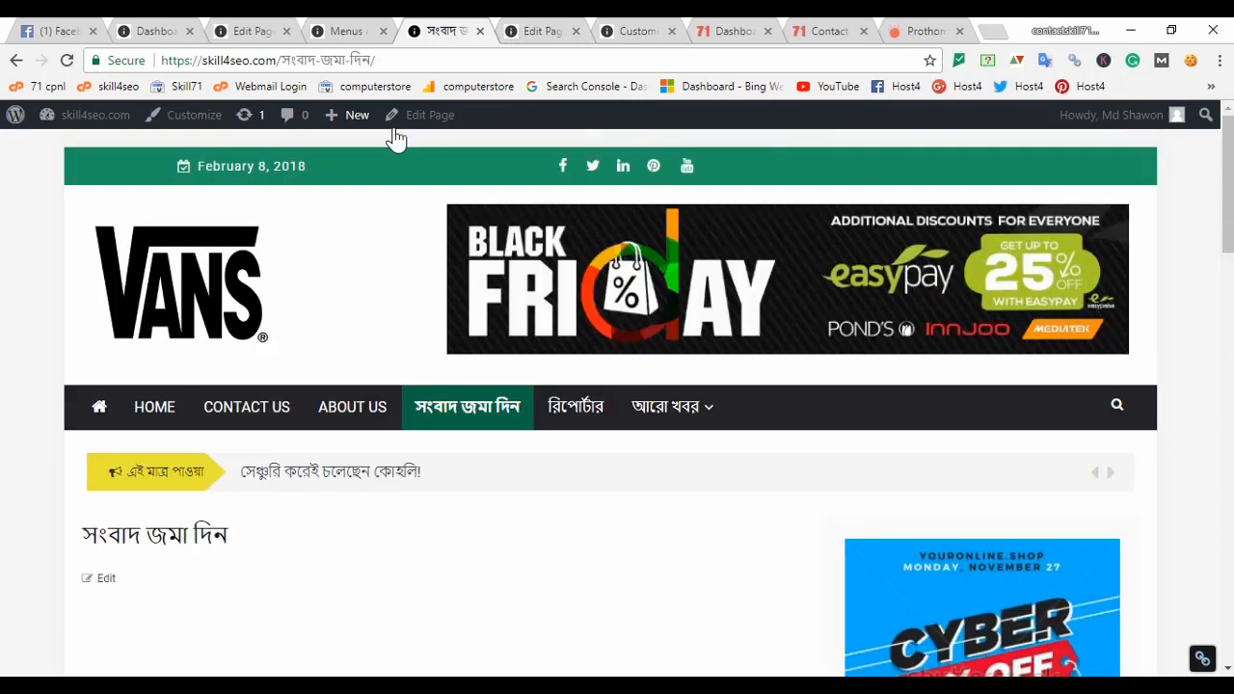
click(66, 60)
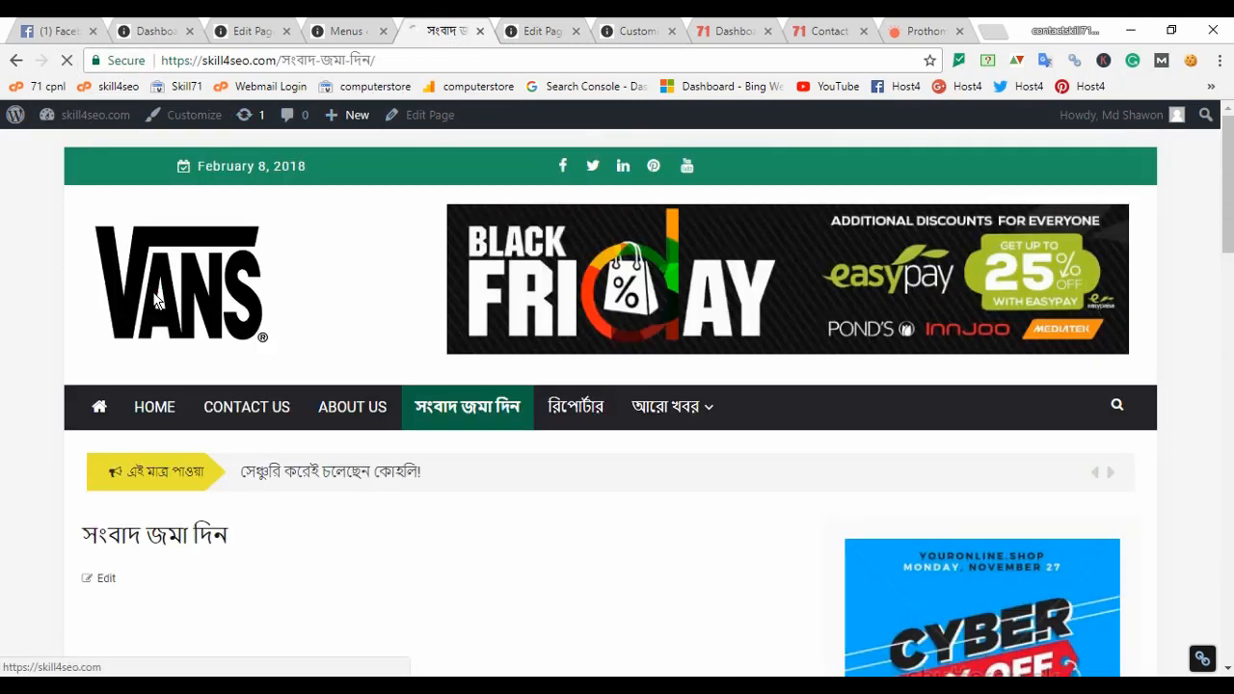
click(155, 299)
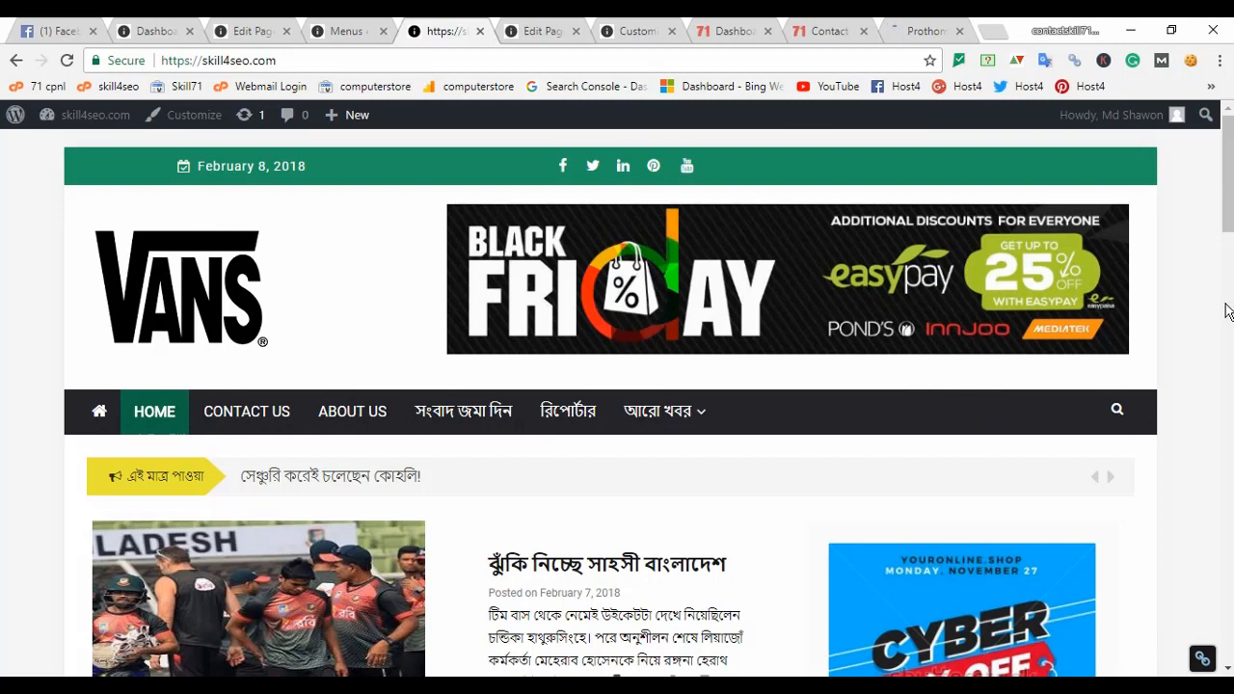
Look through the live home page's header, news posts and sidebar
scroll(675, 405, down, 3)
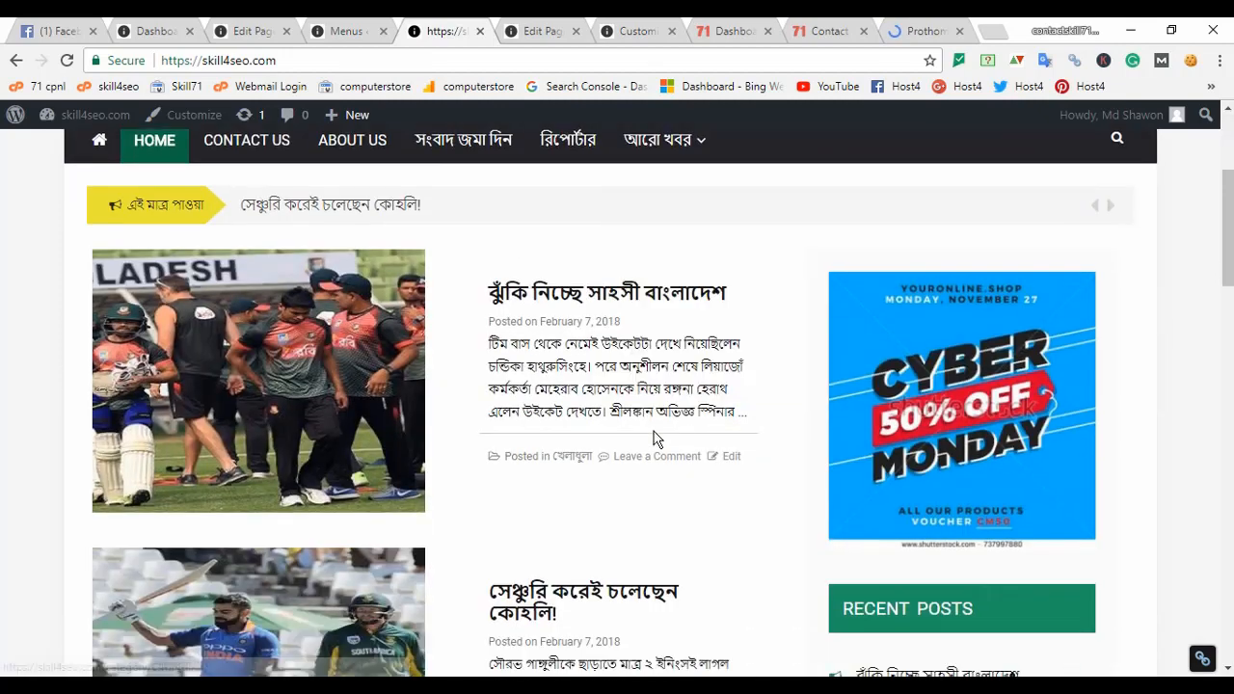
scroll(826, 233, up, 3)
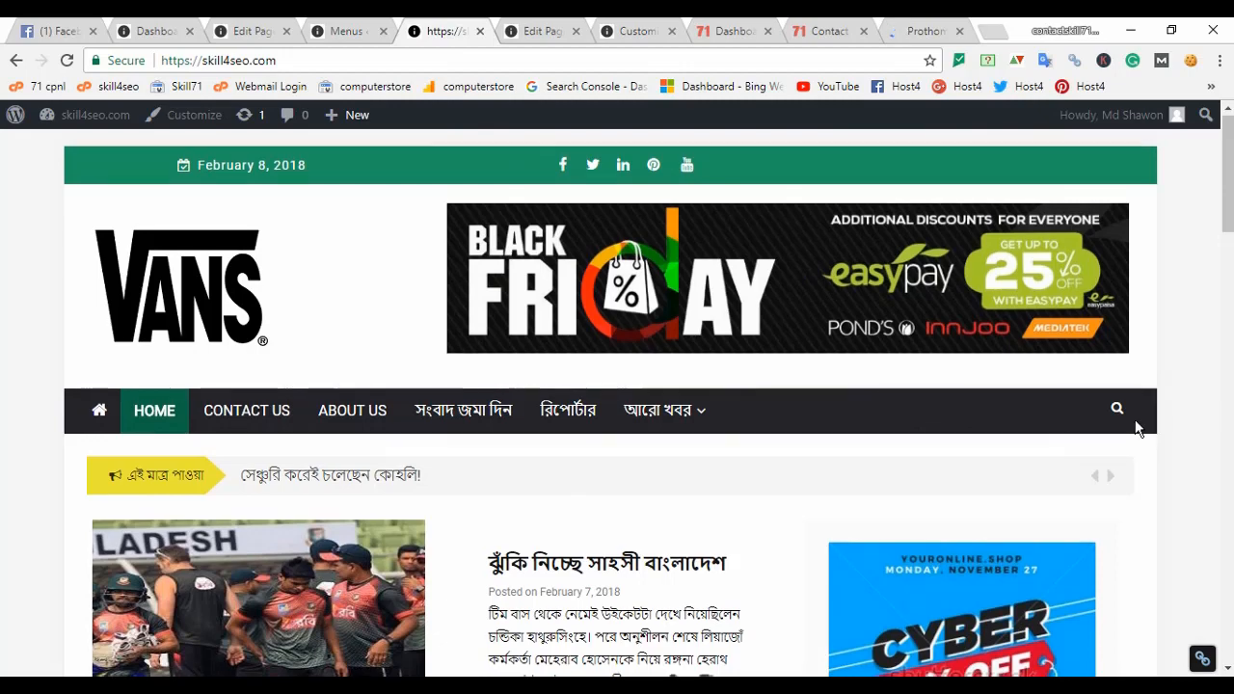
scroll(1128, 424, down, 5)
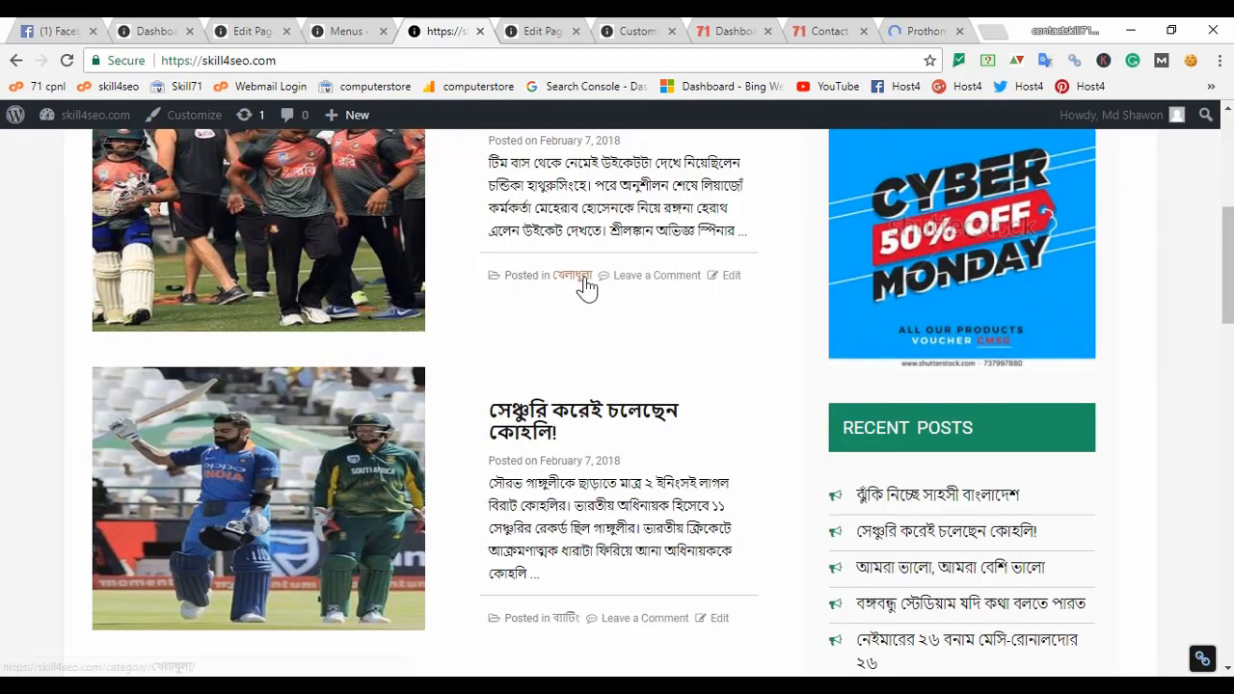